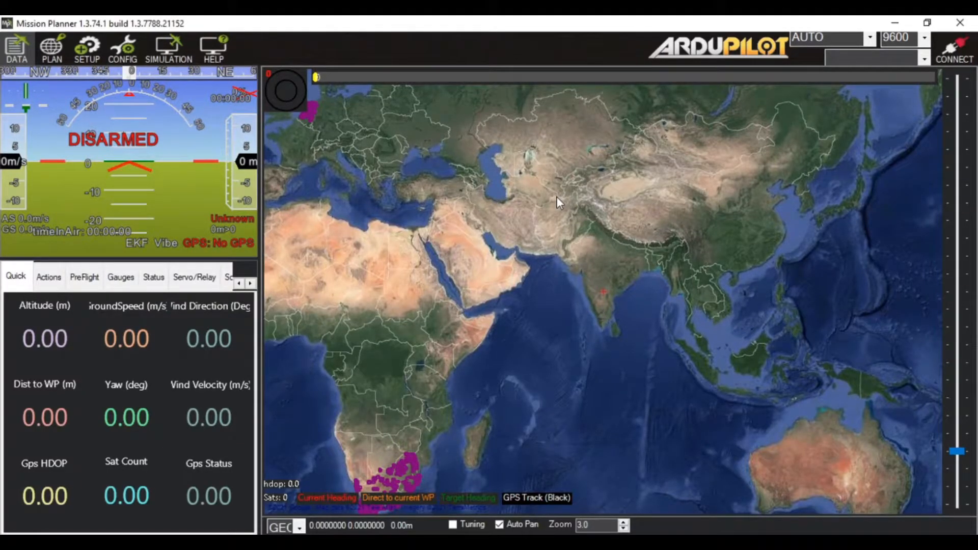
Step: Set the simulation home location just northwest of Chiedu Dargah and start the Multirotor simulation with the quad model
left_click(170, 53)
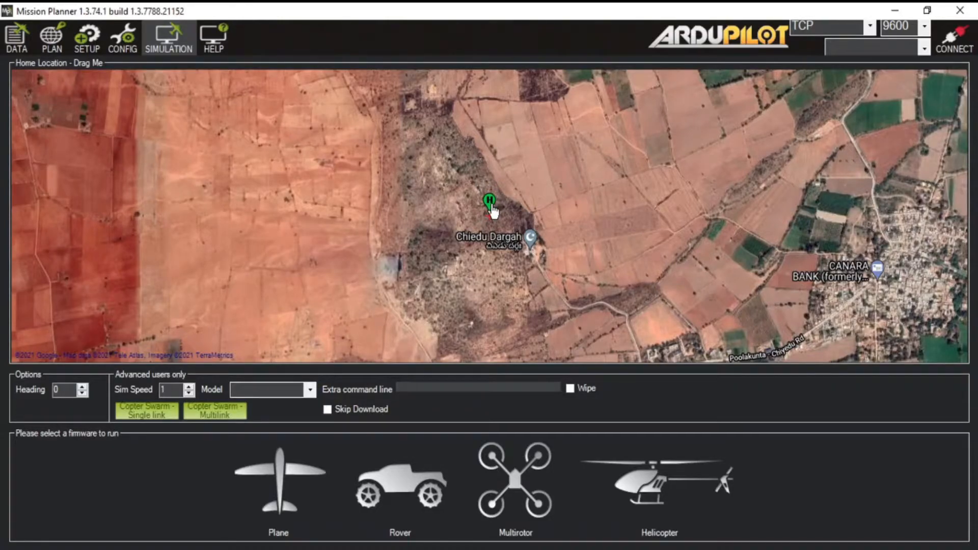
mouse_move(492, 210)
left_mouse_down()
mouse_move(496, 218)
mouse_move(471, 182)
mouse_move(505, 210)
mouse_move(501, 235)
left_mouse_up()
left_click(312, 391)
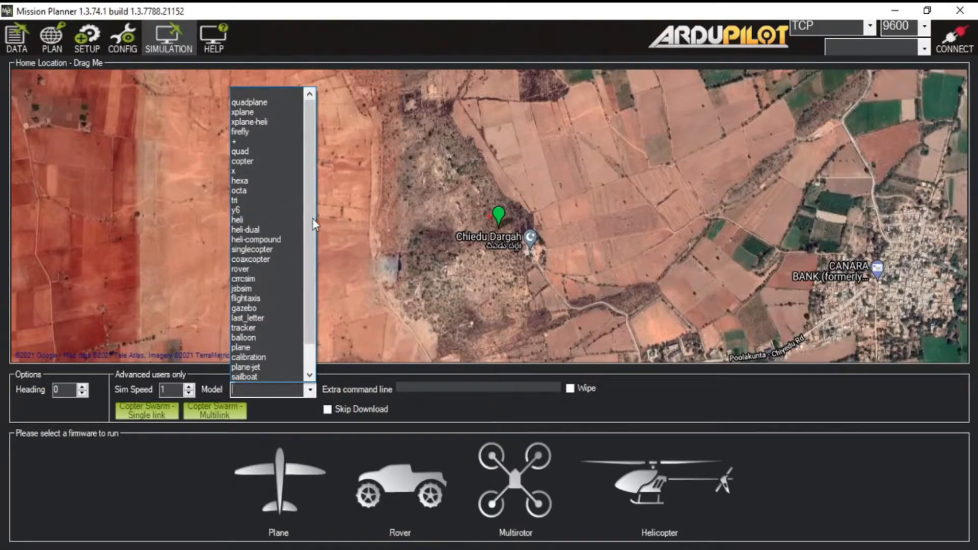
left_click(258, 152)
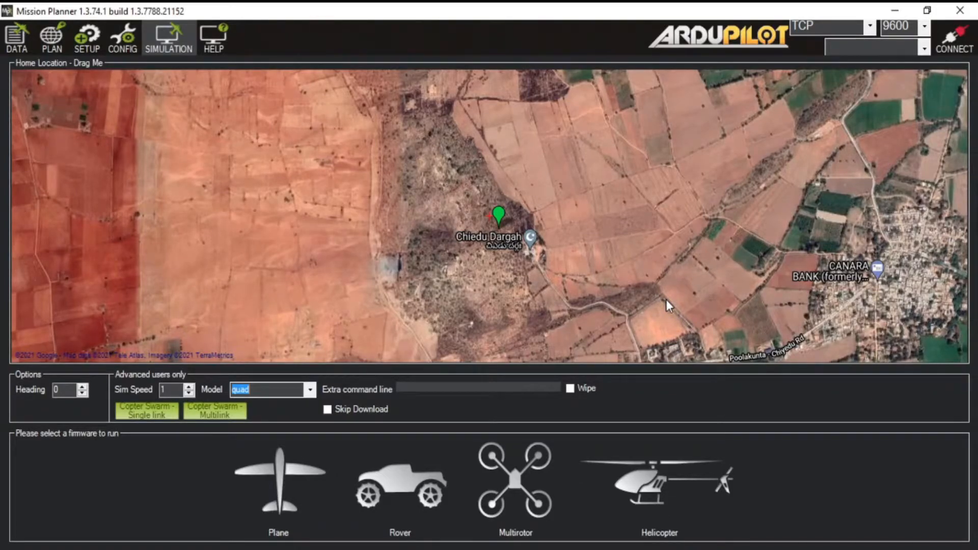
left_click(516, 468)
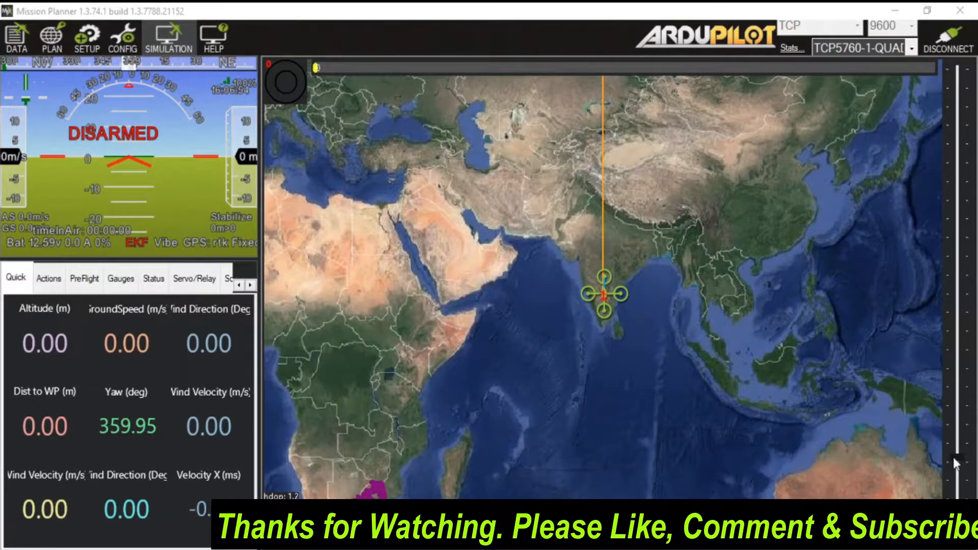
Step: Examine the coordinate formats and map providers offered in the flight planner, keeping GEO and GoogleHybridMap
left_click_drag(957, 458, 955, 205)
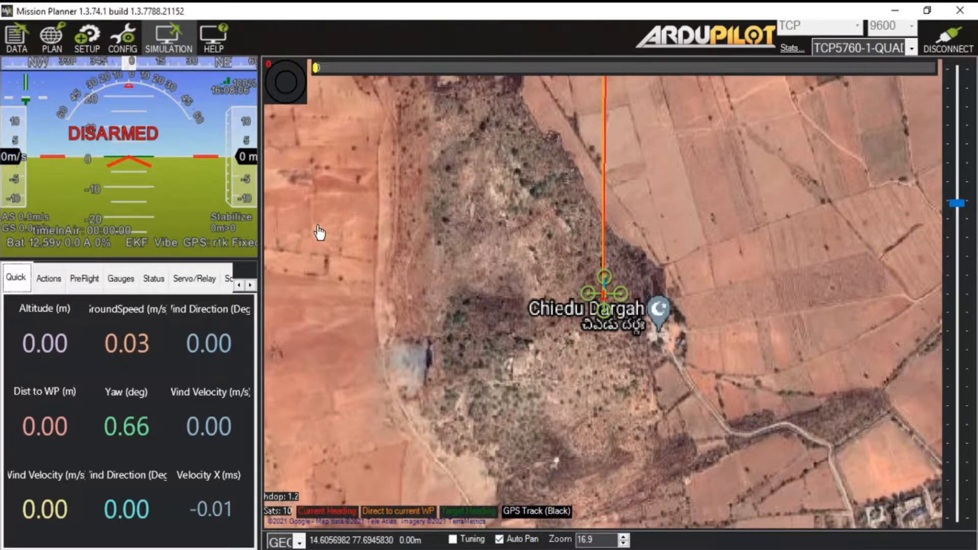
left_click(60, 41)
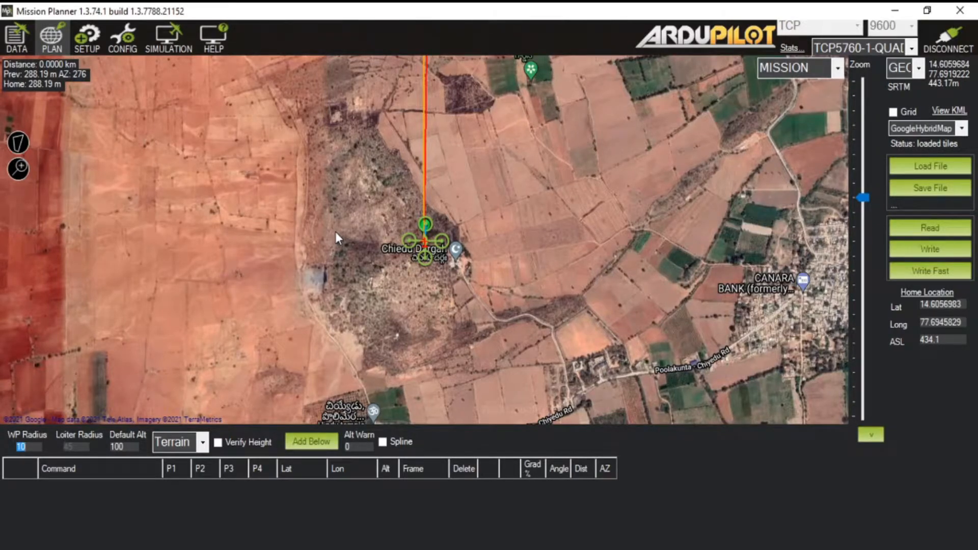
left_click(919, 69)
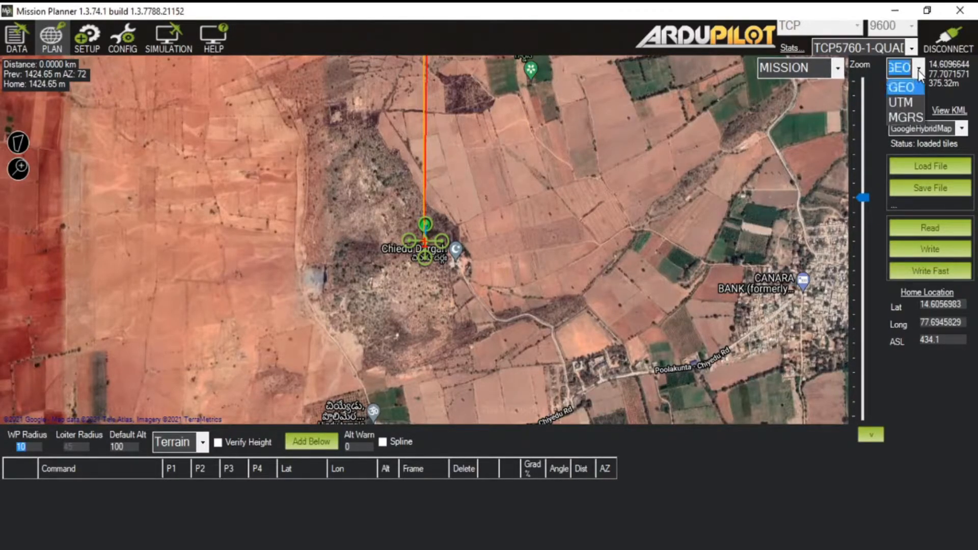
left_click(873, 90)
left_click(929, 128)
scroll(941, 240, "down", 5)
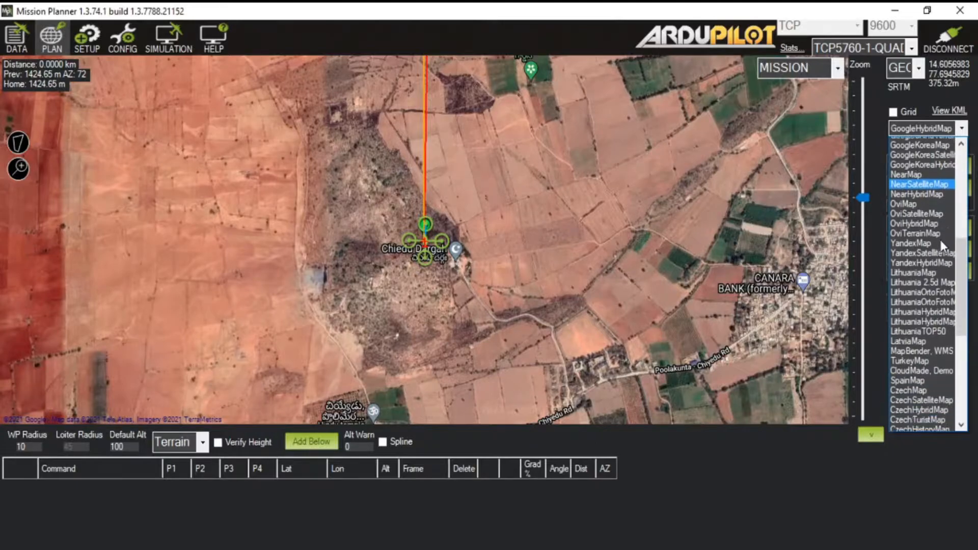
scroll(940, 240, "up", 10)
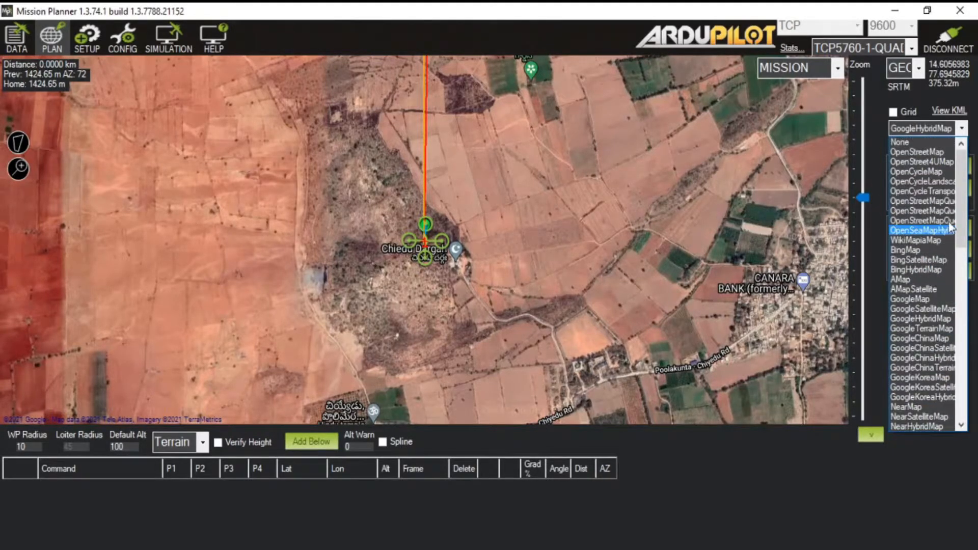
left_click(883, 133)
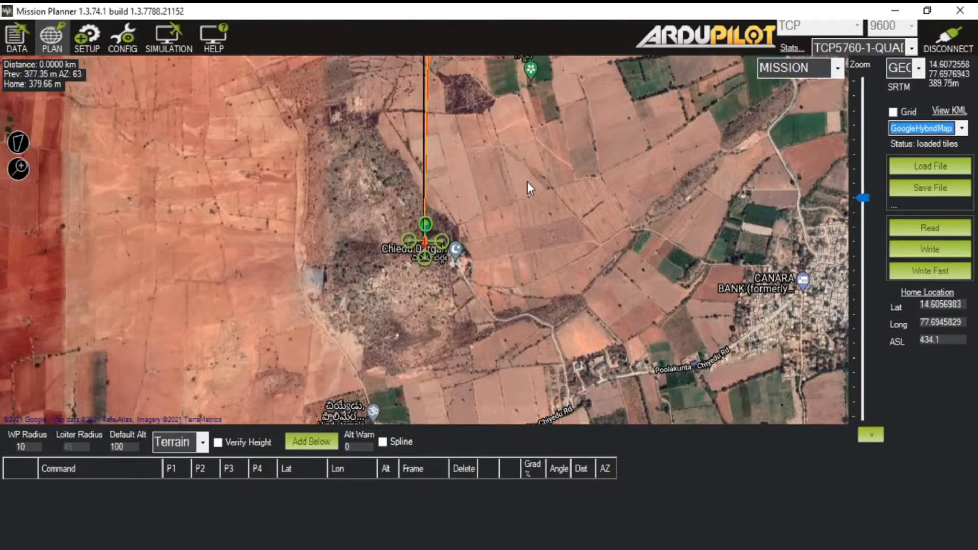
Step: Place seven Terrain-frame waypoints in a line running east-northeast across the fields beyond the home location
left_click(487, 159)
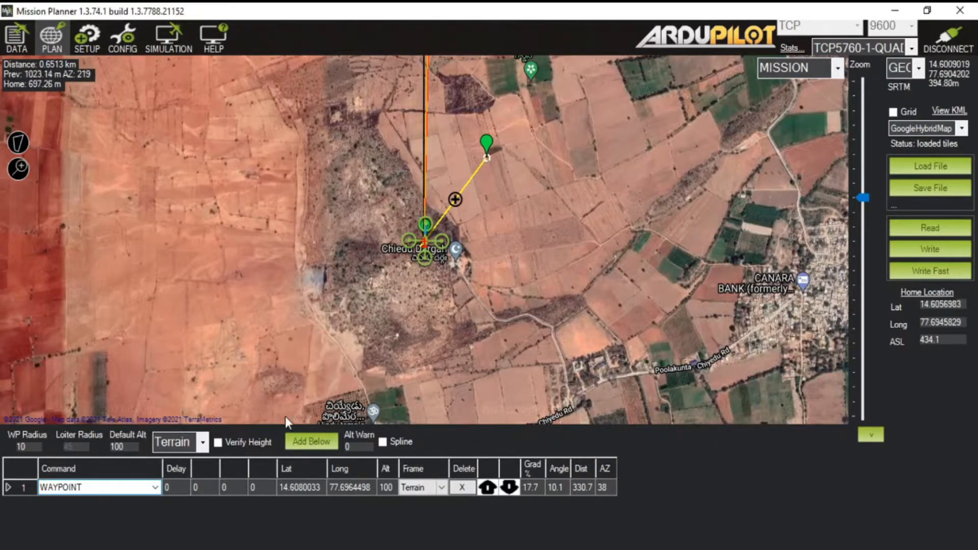
left_click(533, 180)
left_click(595, 177)
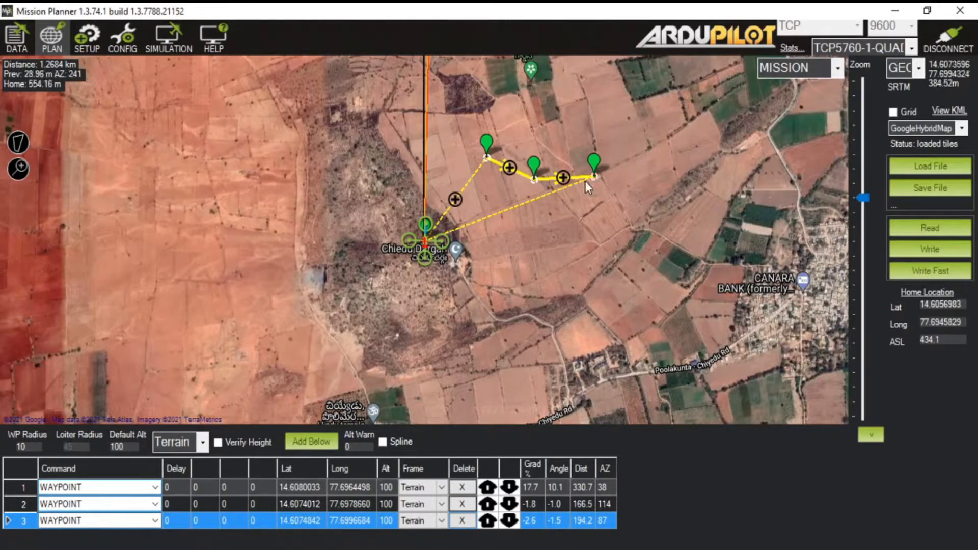
left_click(631, 160)
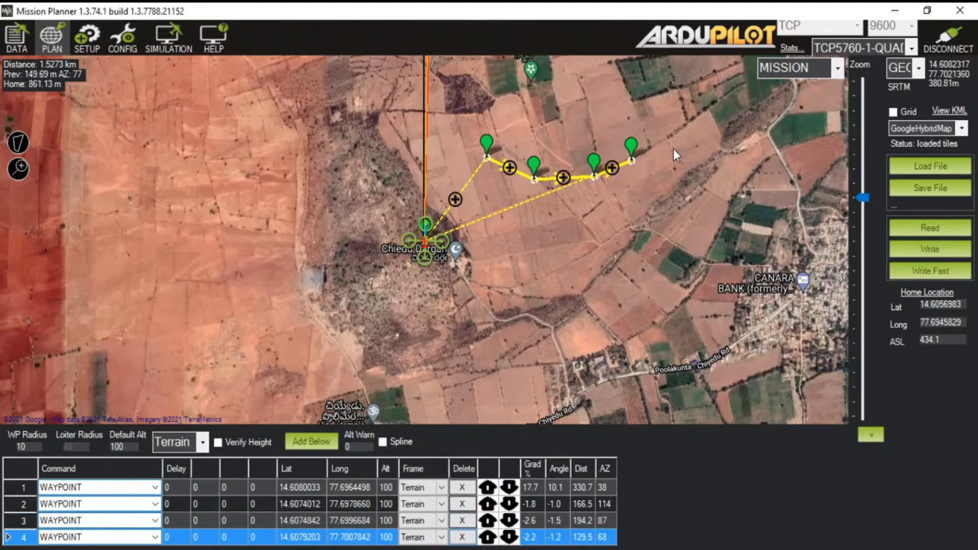
left_click(667, 147)
left_click(699, 121)
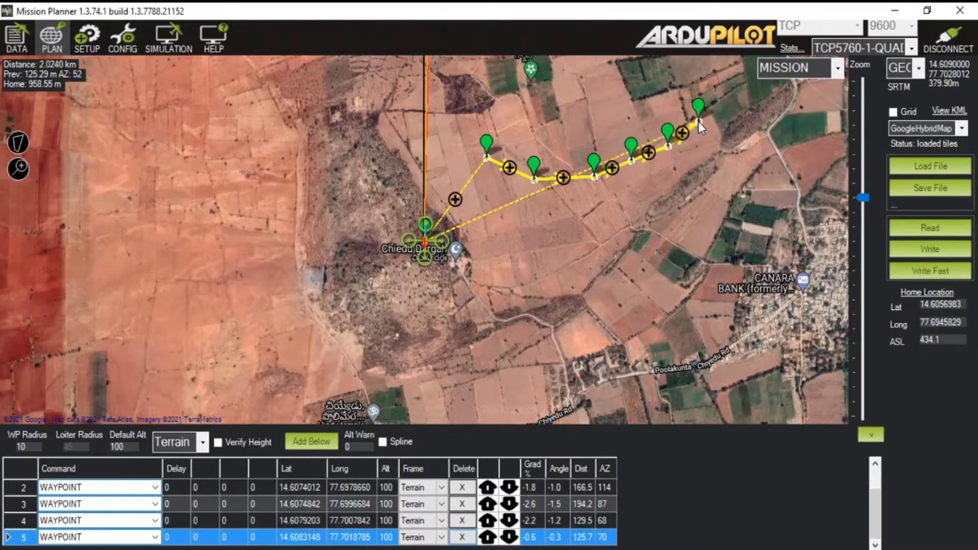
left_click(724, 110)
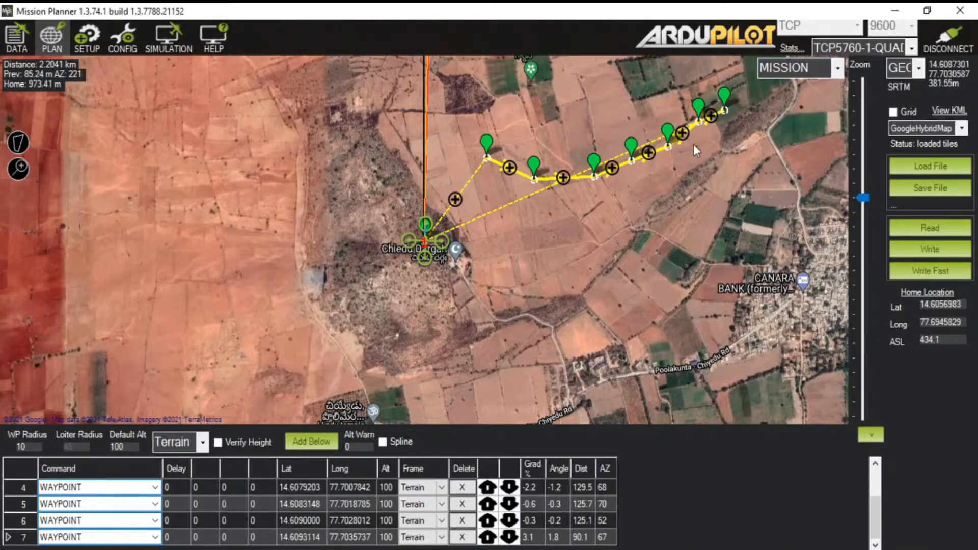
Step: Delete the mission waypoints from the far end of the route until only the first one is left
right_click(726, 97)
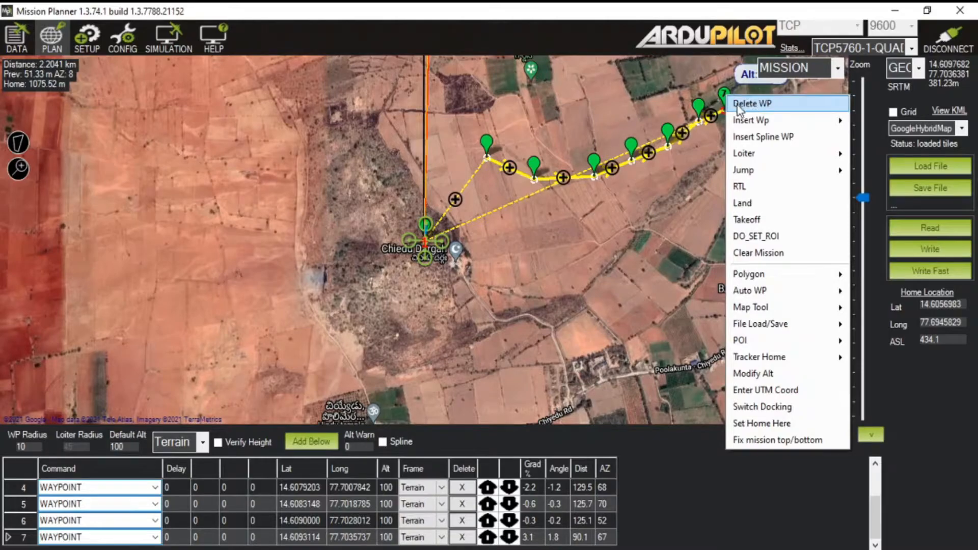
left_click(748, 104)
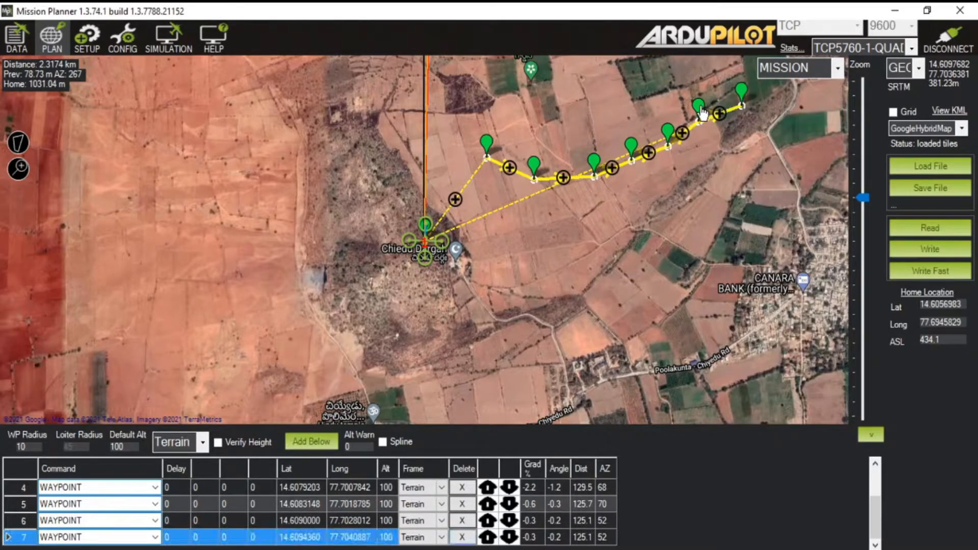
right_click(703, 113)
left_click(724, 107)
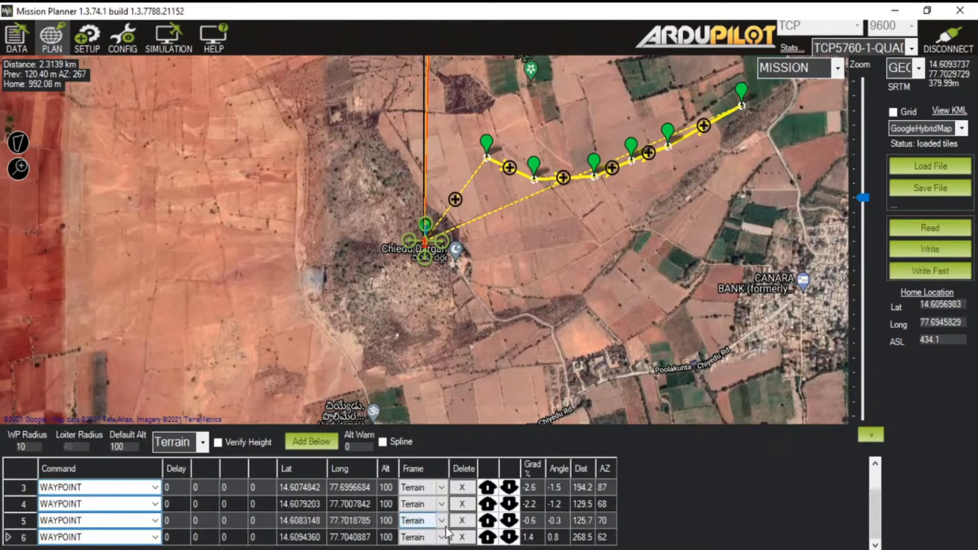
left_click(462, 521)
left_click(461, 520)
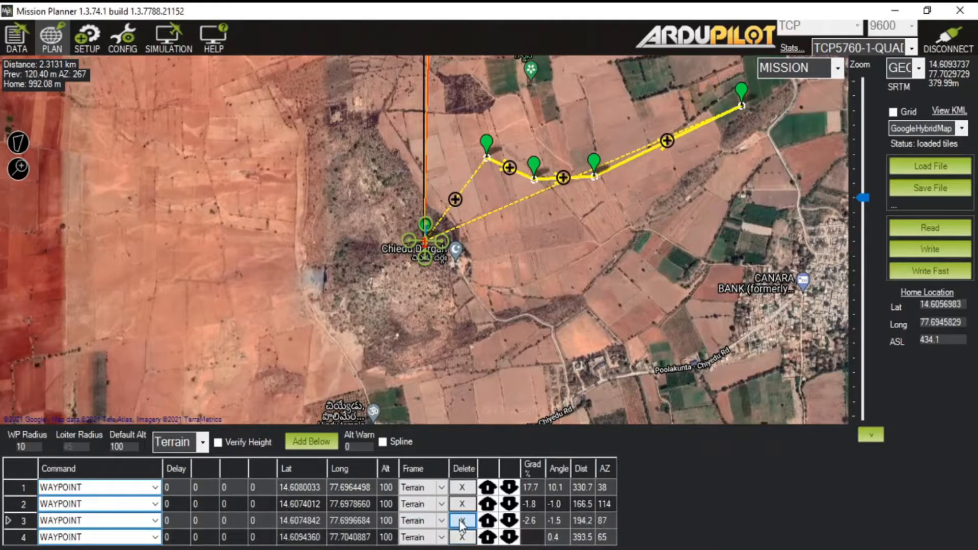
left_click(461, 520)
left_click(462, 520)
left_click(461, 504)
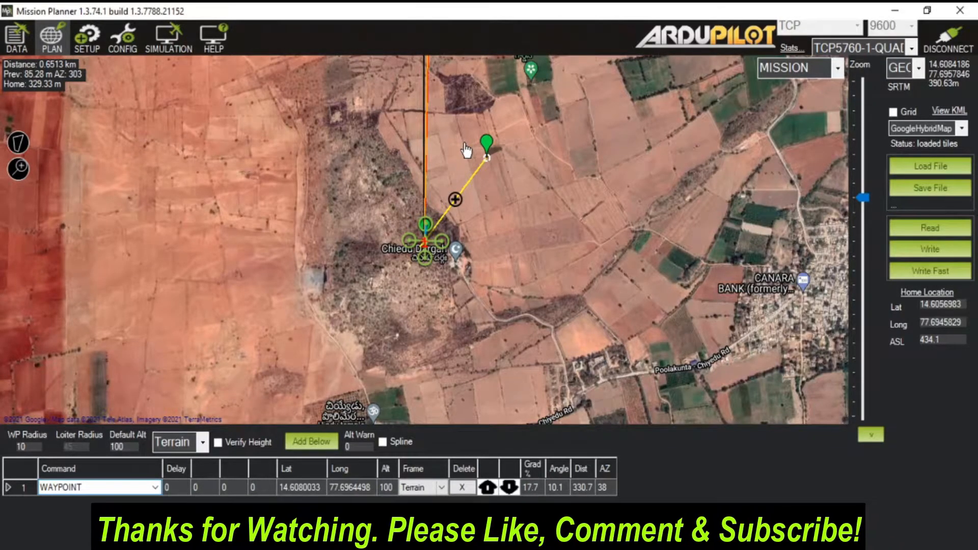
Step: Add four more Terrain-frame waypoints that curve east and back southwest from the first waypoint
mouse_move(423, 248)
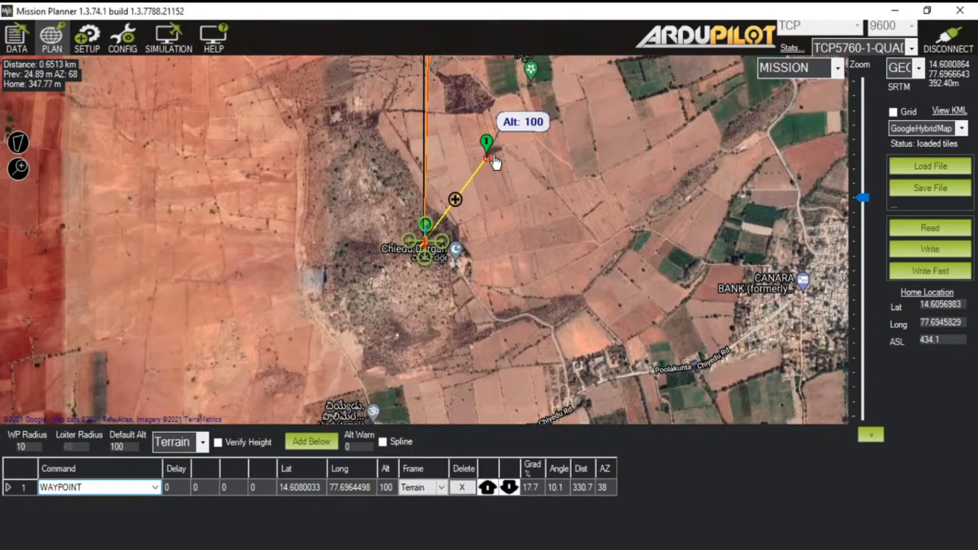
left_click(543, 152)
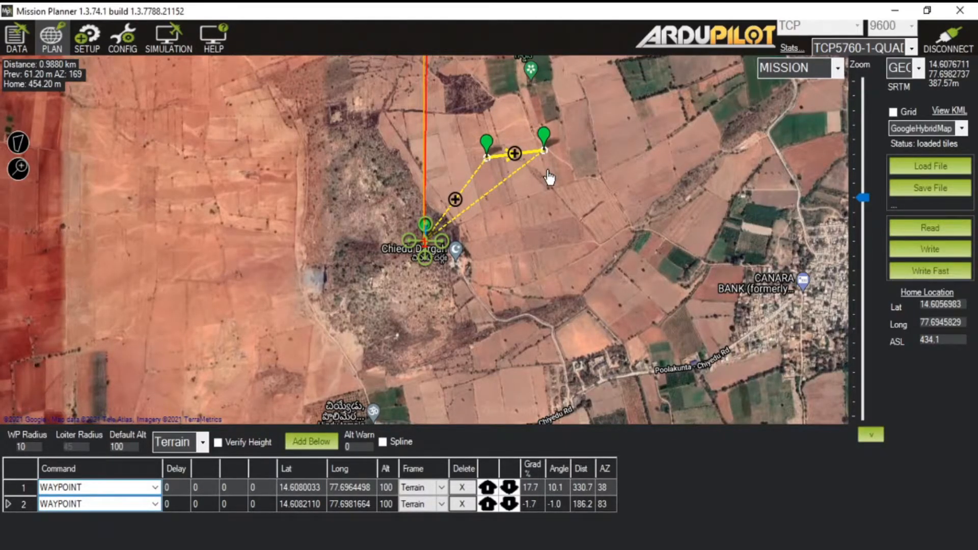
left_click(575, 162)
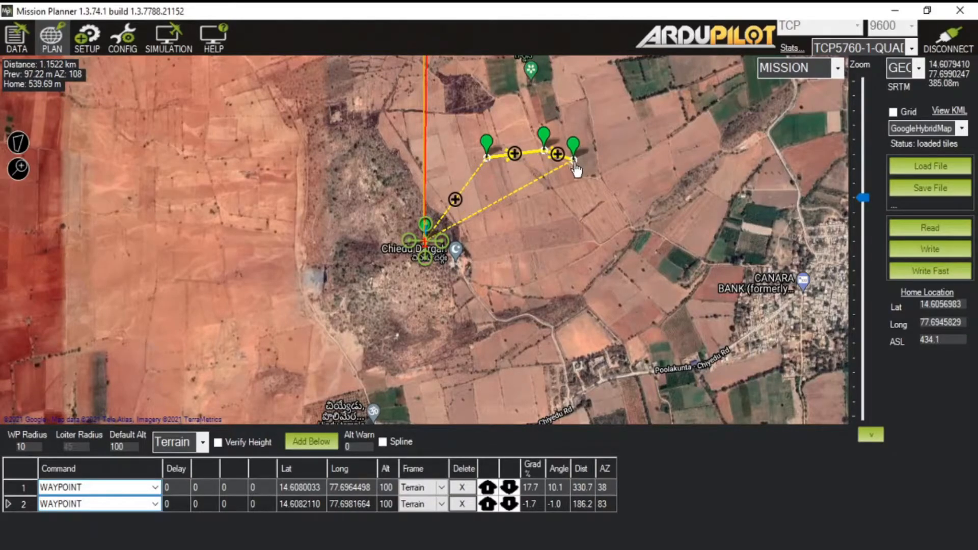
left_click(588, 185)
left_click(563, 210)
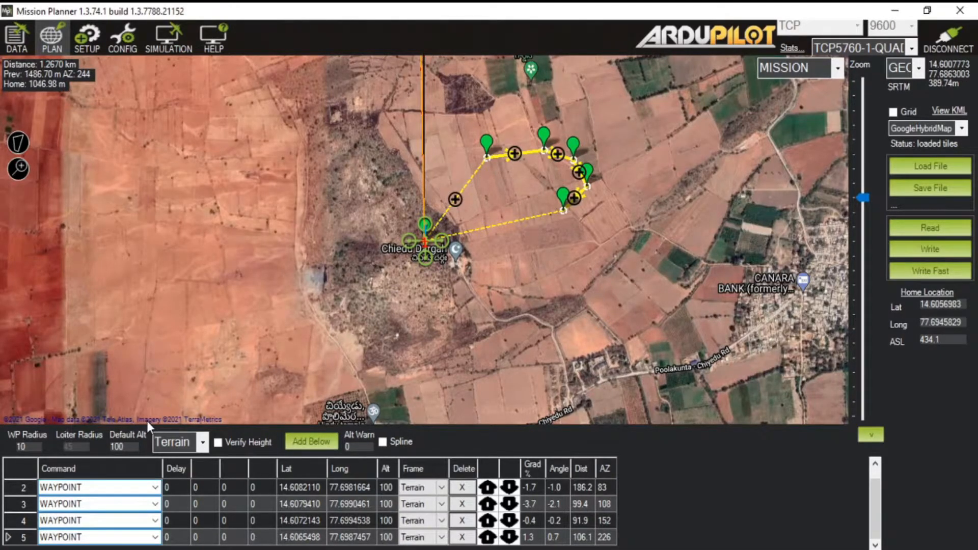
Step: Delete waypoints 2 to 5 of the curved route, leaving just the first one
type("0")
left_click(461, 504)
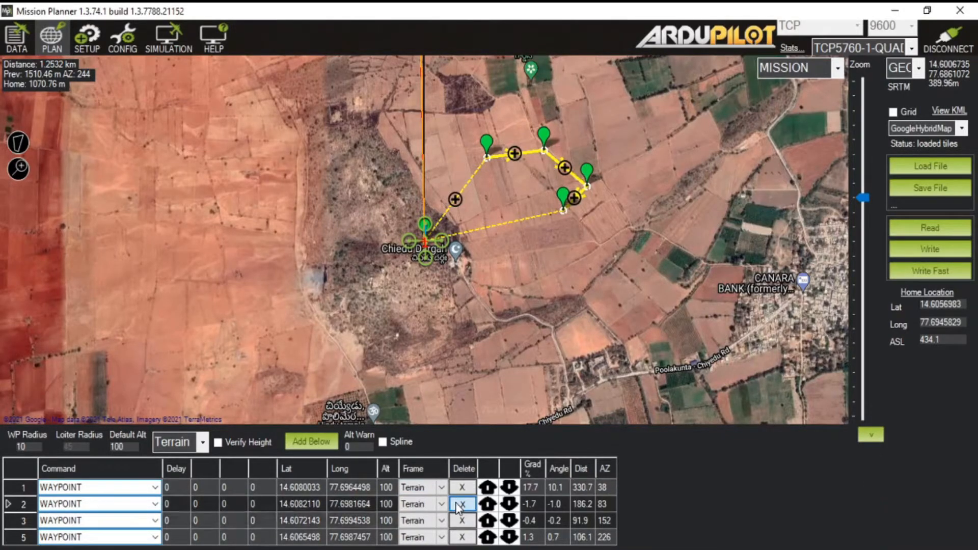
left_click(460, 504)
left_click(457, 504)
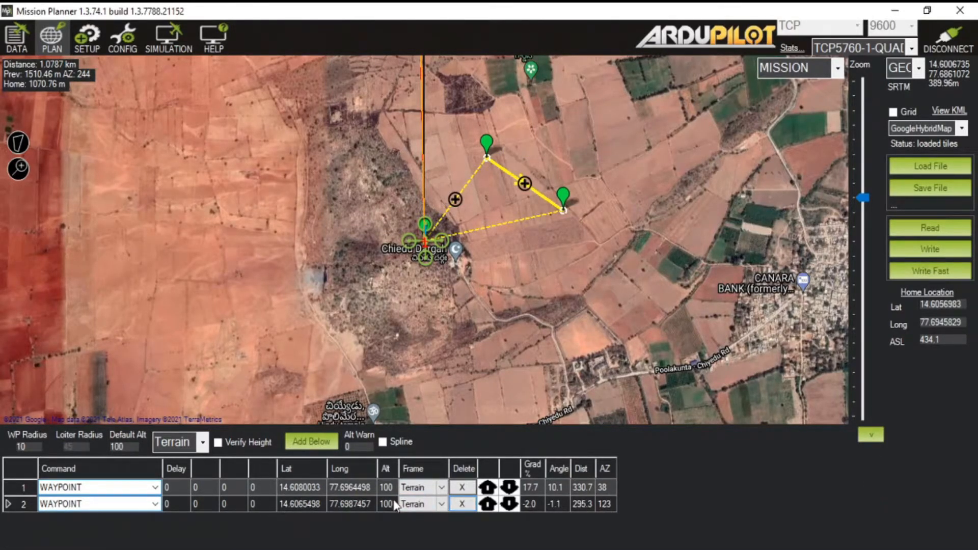
left_click(462, 504)
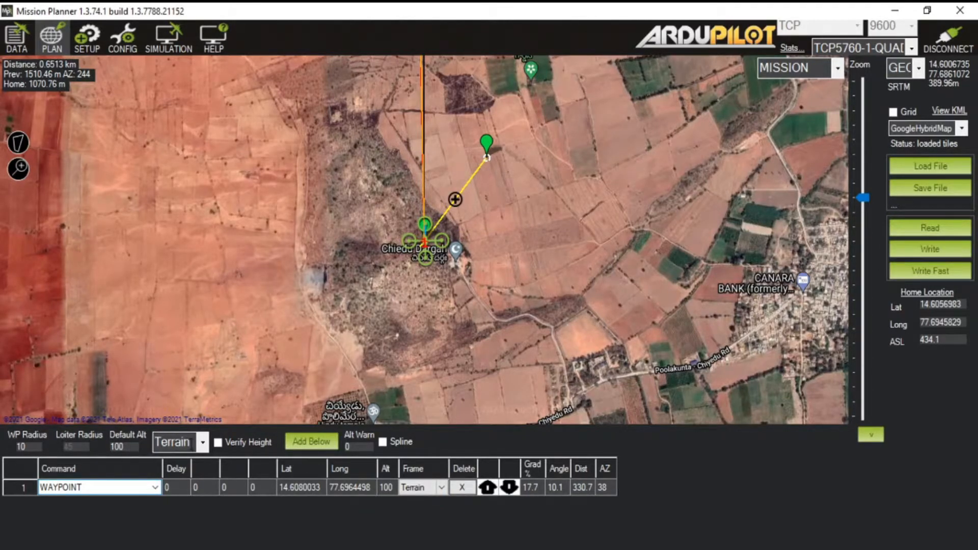
Step: Switch the altitude reference to Relative and replace the remaining waypoint with a new one in the fields northeast of home
left_click(203, 443)
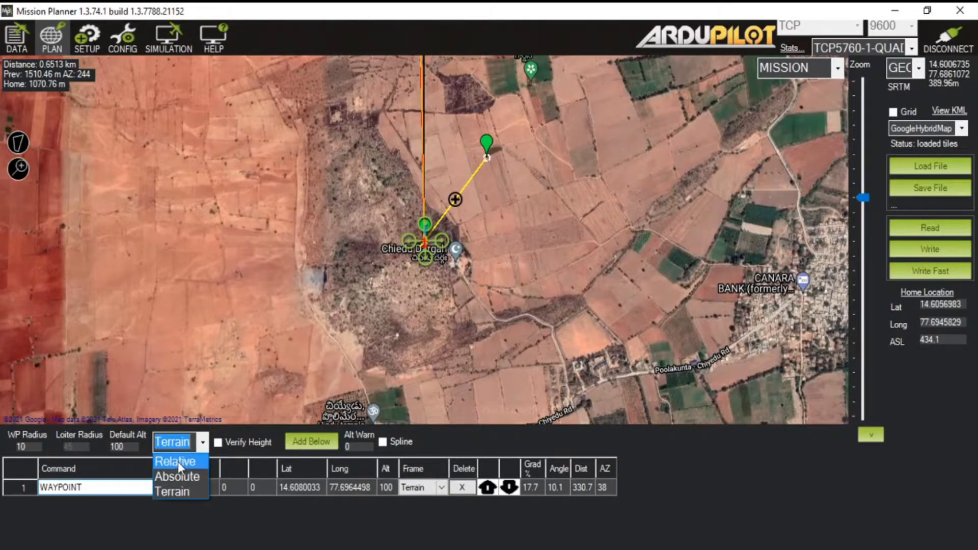
left_click(178, 462)
left_click(203, 447)
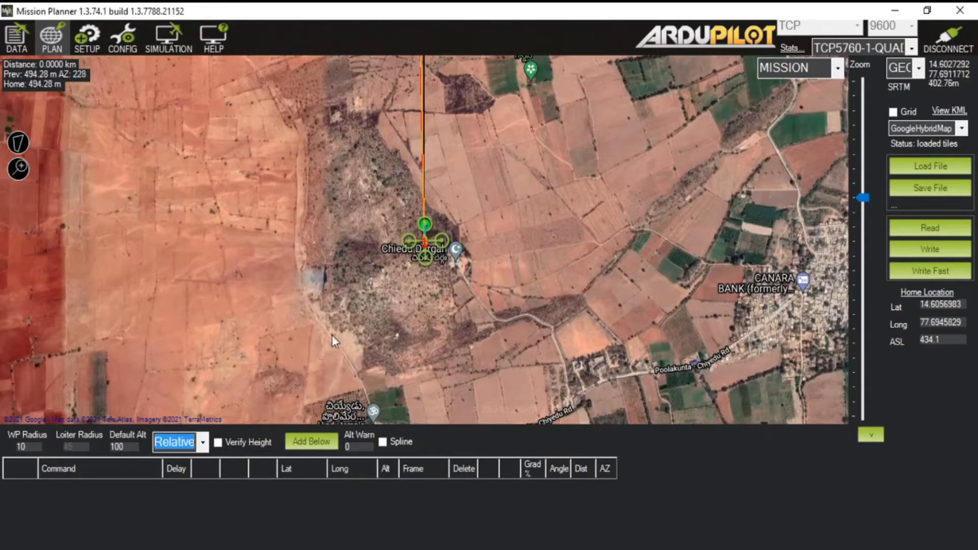
left_click(480, 159)
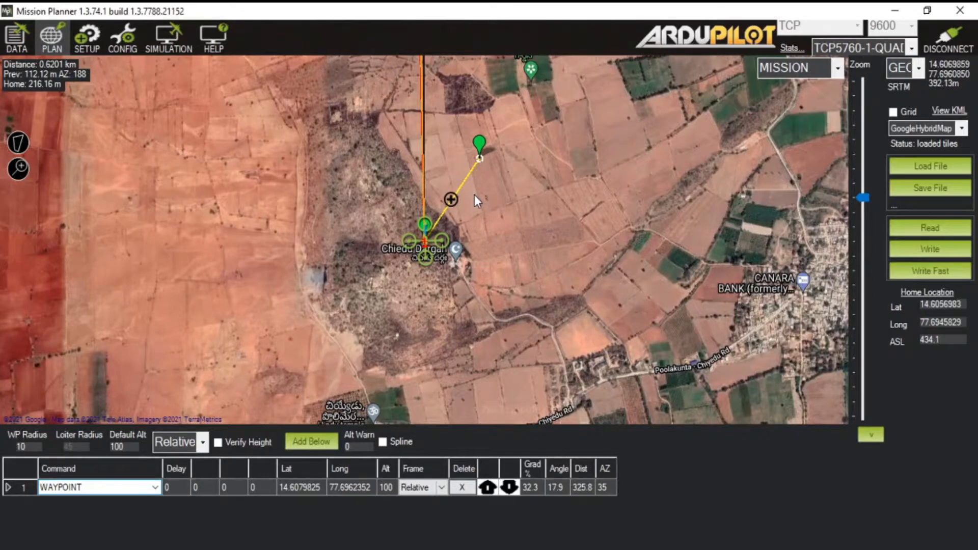
mouse_move(481, 151)
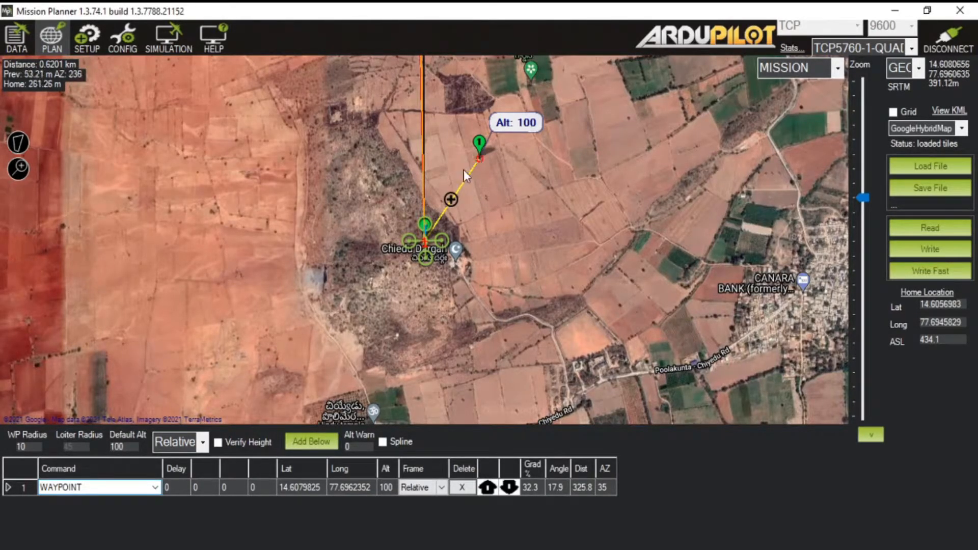
mouse_move(427, 246)
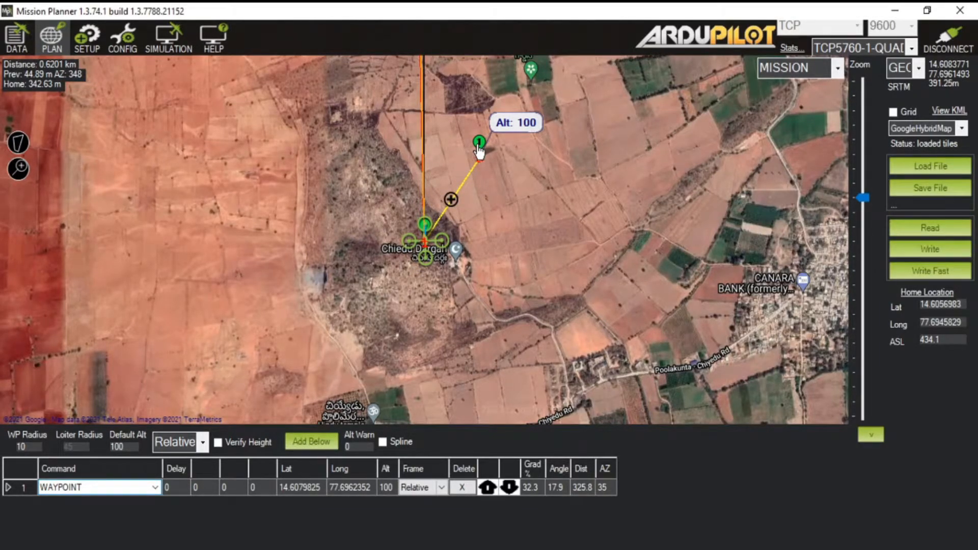
Step: Switch the altitude reference to Absolute and add a second waypoint southeast of the first
left_click(203, 443)
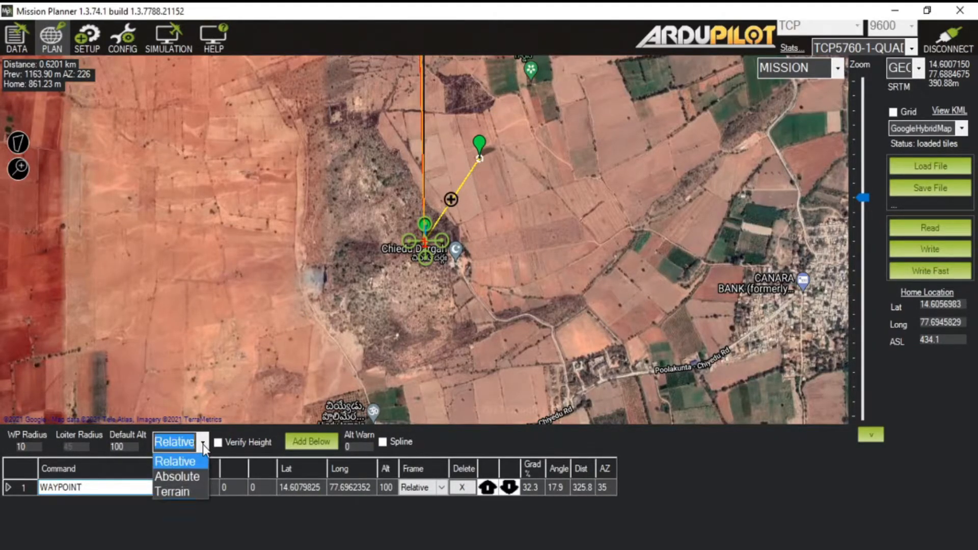
left_click(191, 475)
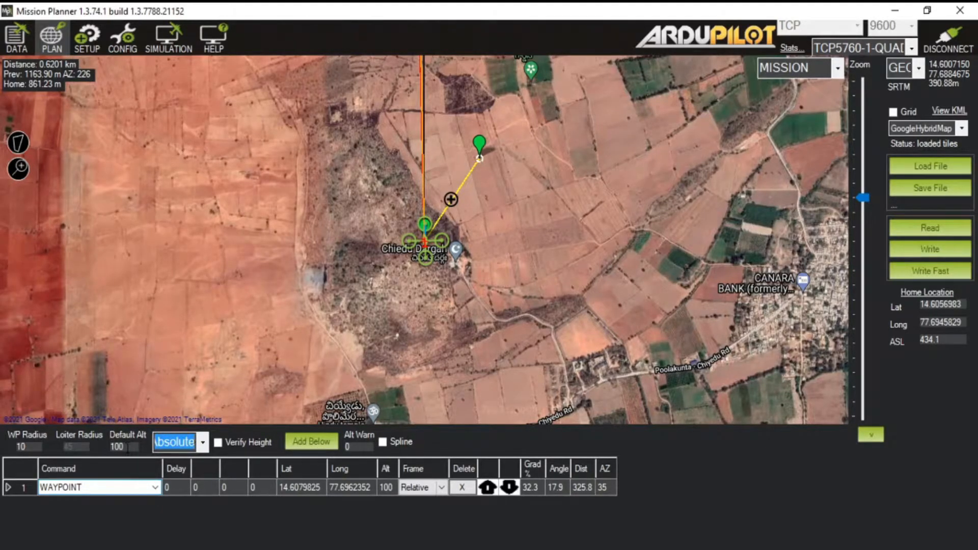
left_click(520, 184)
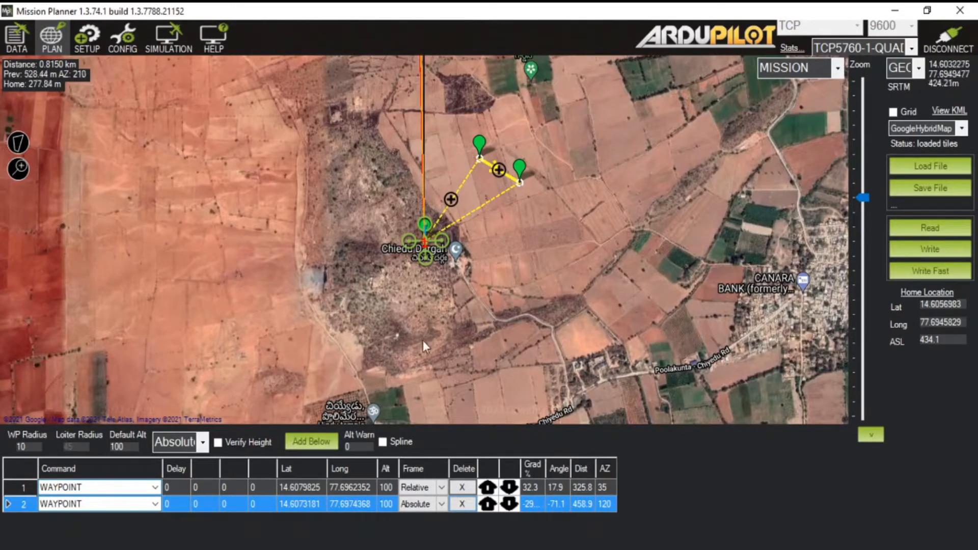
Step: Switch the altitude reference to Terrain and add a third waypoint southwest of the second one
left_click(199, 442)
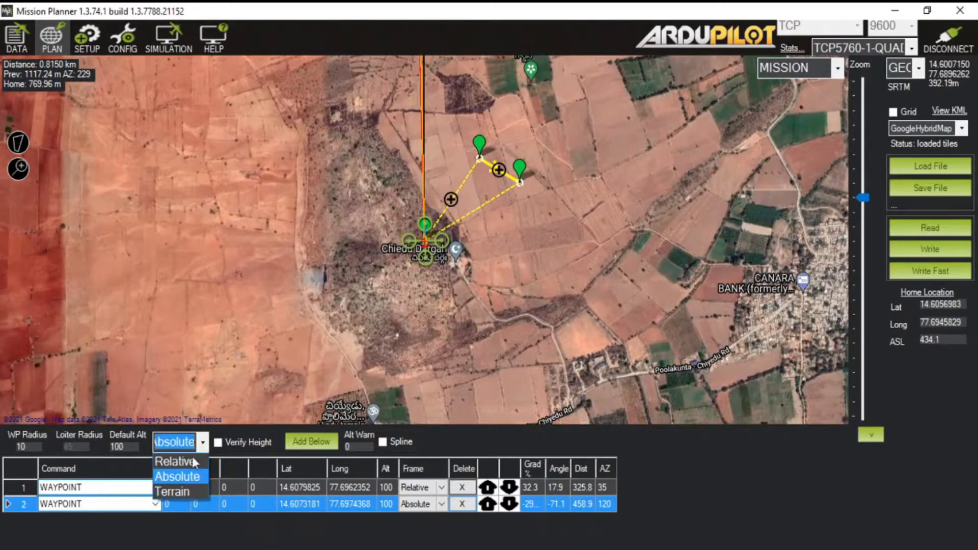
left_click(177, 490)
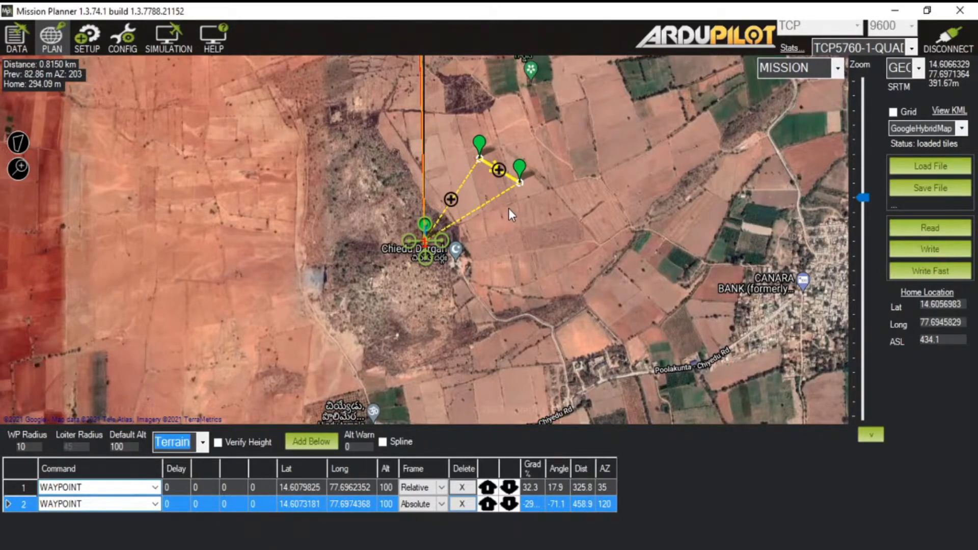
left_click(499, 220)
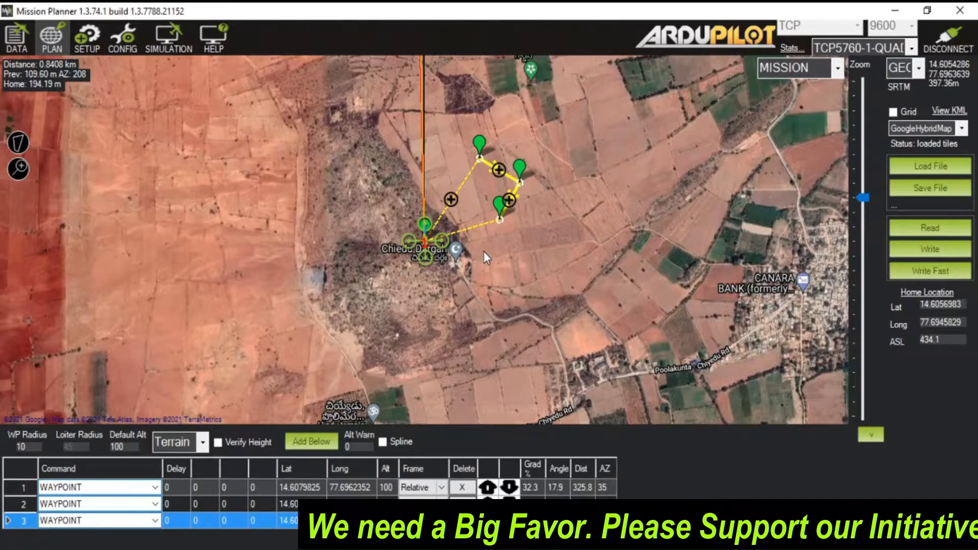
Step: Examine the elevation graph comparing the planned path with the ground height, and close it
right_click(547, 198)
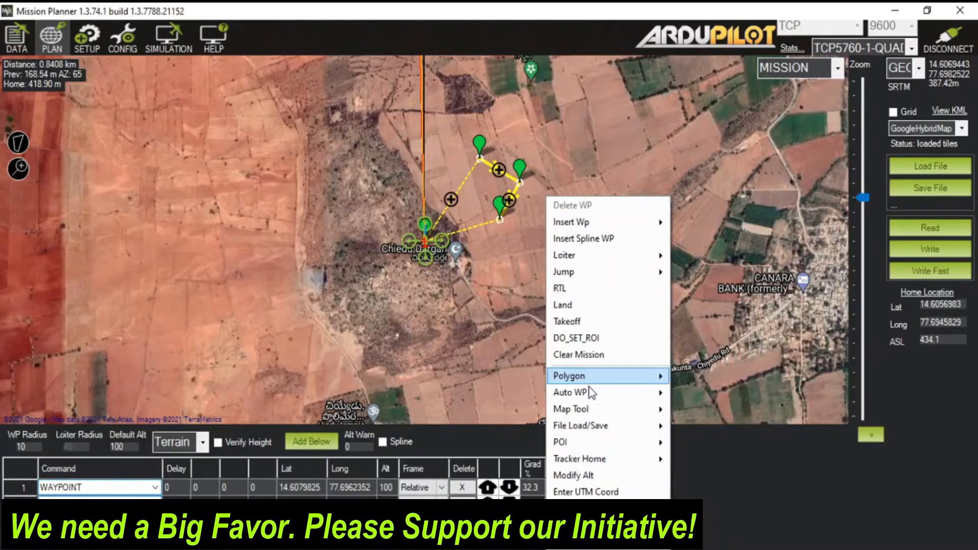
mouse_move(595, 409)
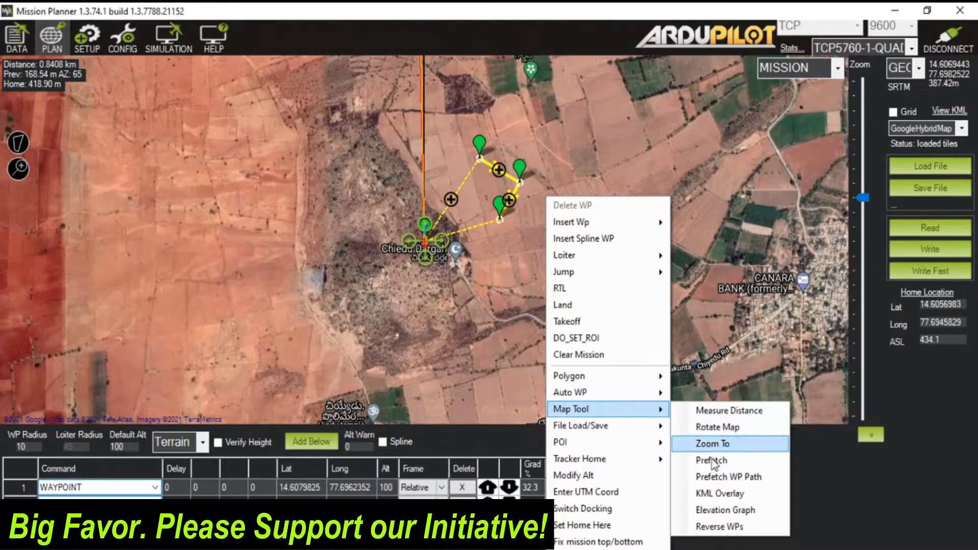
left_click(718, 516)
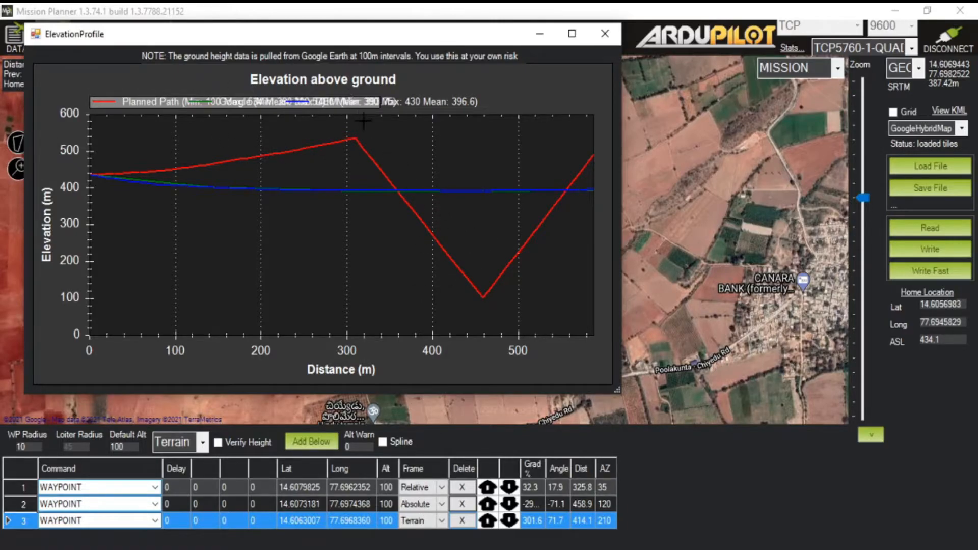
left_click(605, 33)
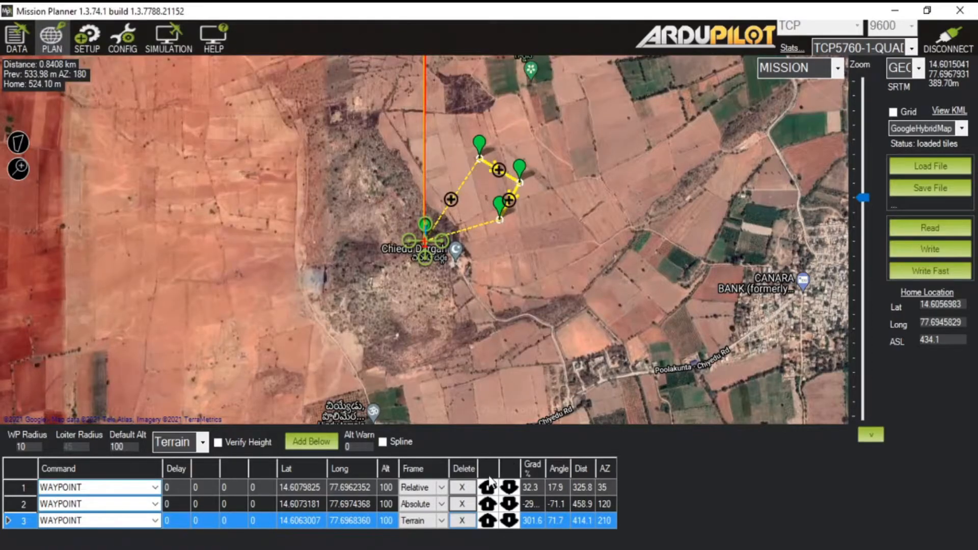
Step: Delete all three waypoints of the mixed-frame route and set the altitude reference to Relative
left_click(462, 487)
left_click(463, 487)
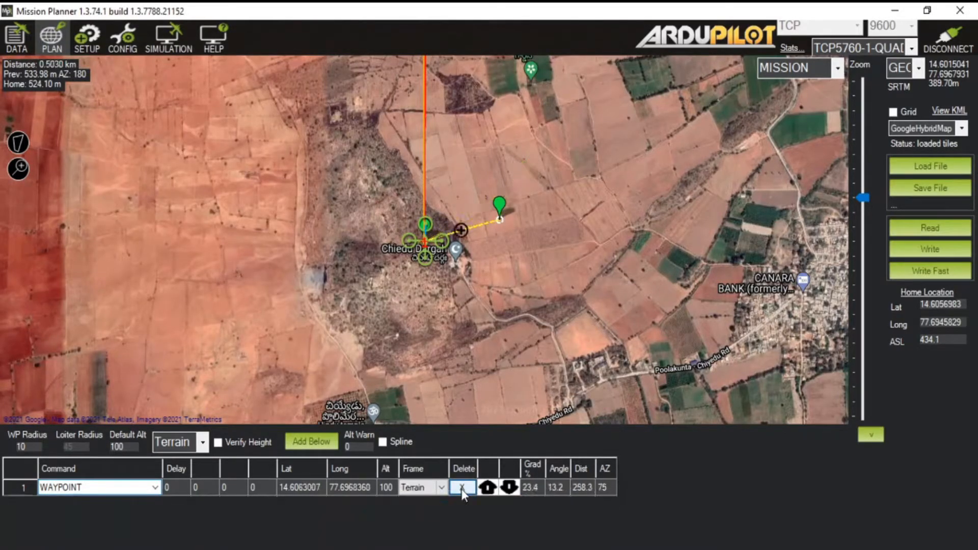
left_click(203, 442)
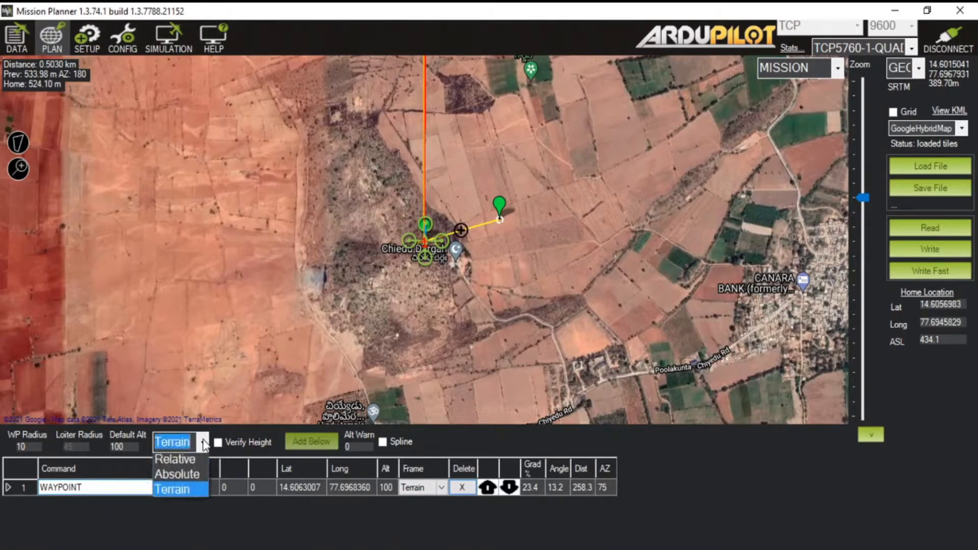
left_click(190, 463)
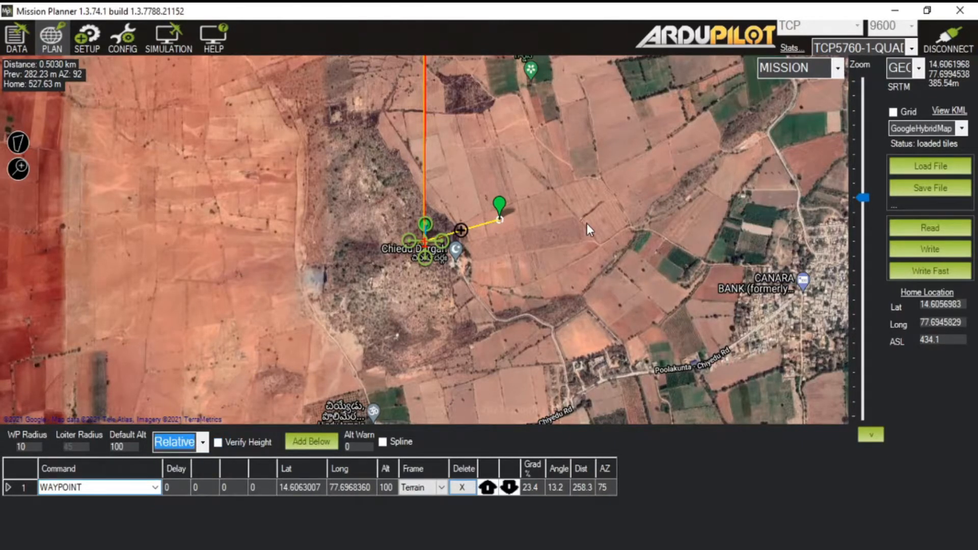
left_click(457, 487)
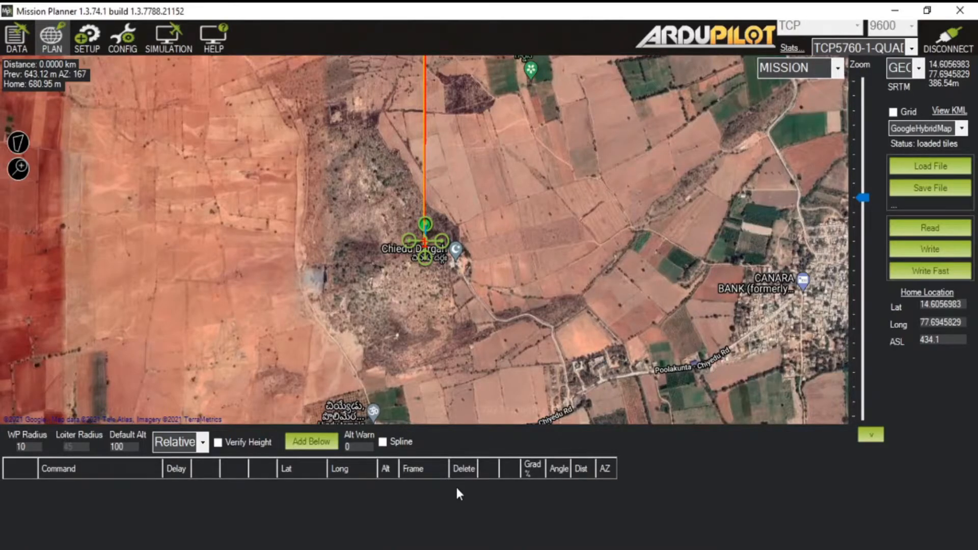
Step: Add five Relative-frame waypoints northeast of home, running east and curving back southwest
left_click(472, 152)
left_click(550, 148)
left_click(580, 185)
left_click(573, 212)
left_click(526, 259)
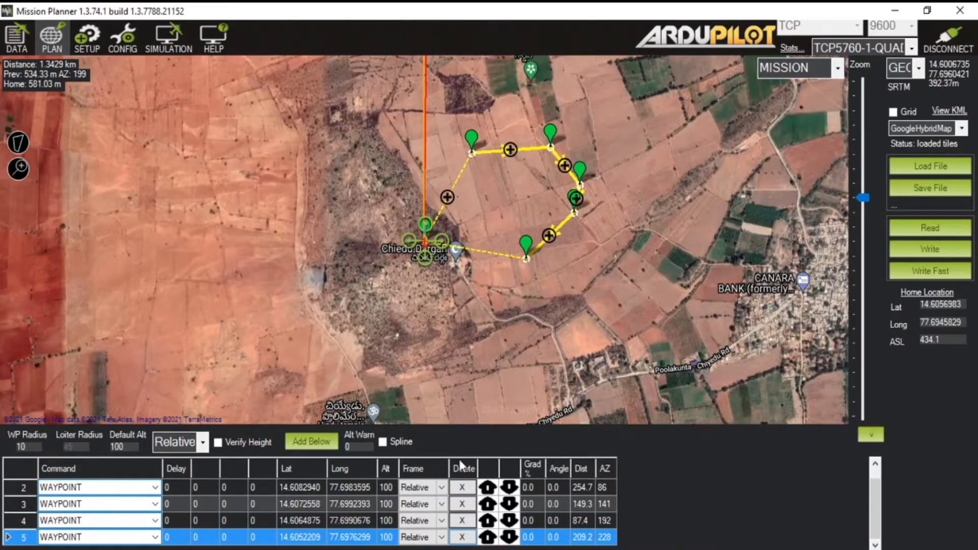
Step: Delete all five Relative-frame waypoints to empty the mission
left_click(461, 488)
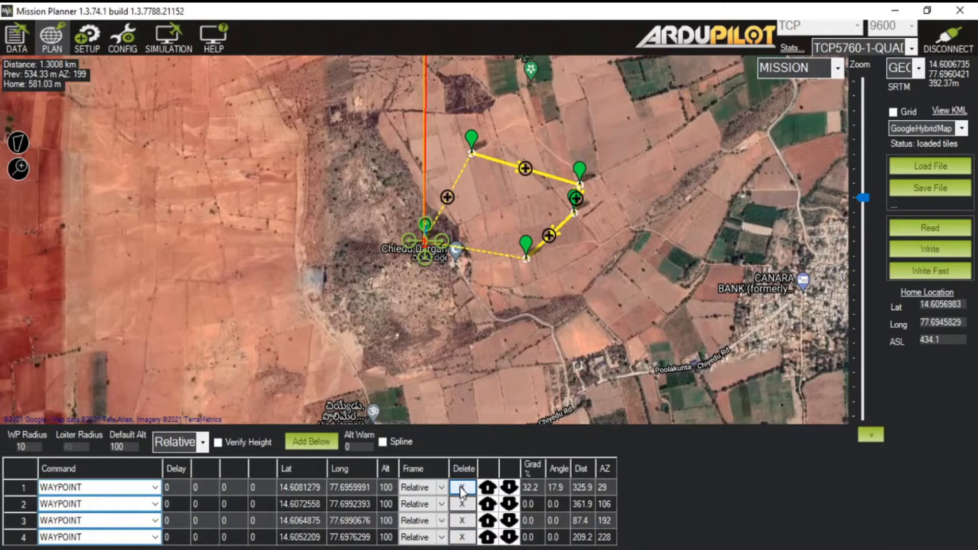
left_click(462, 488)
left_click(461, 488)
left_click(461, 488)
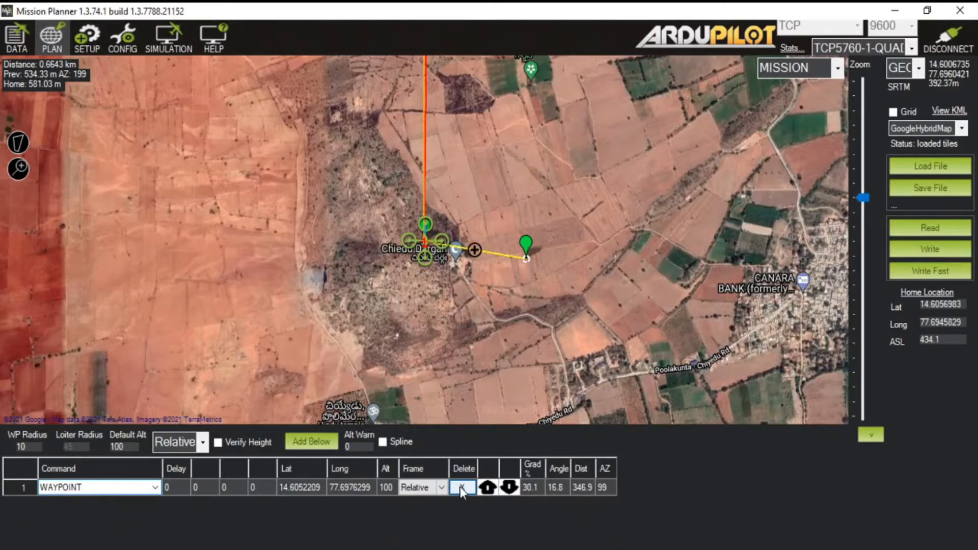
left_click(461, 488)
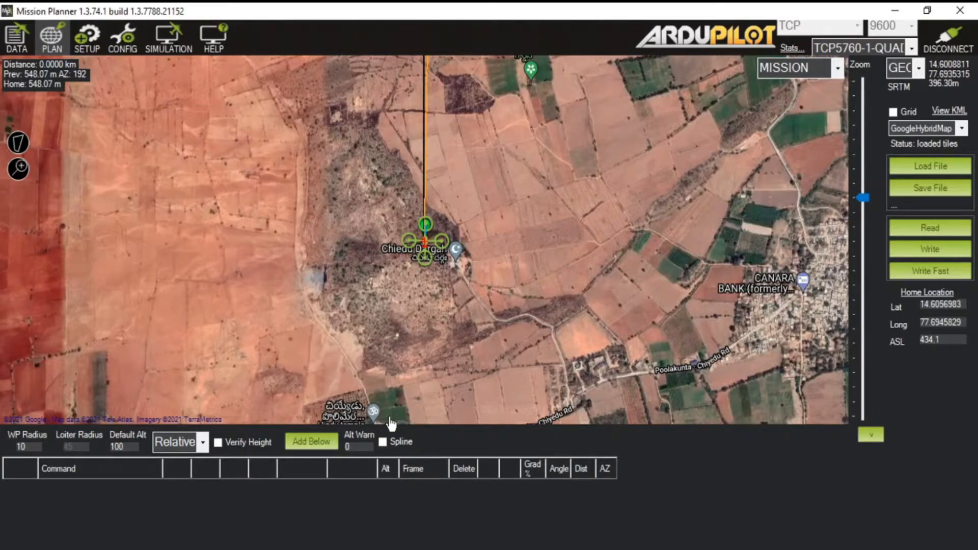
Step: Insert a takeoff command at home with a takeoff altitude of 25
right_click(428, 249)
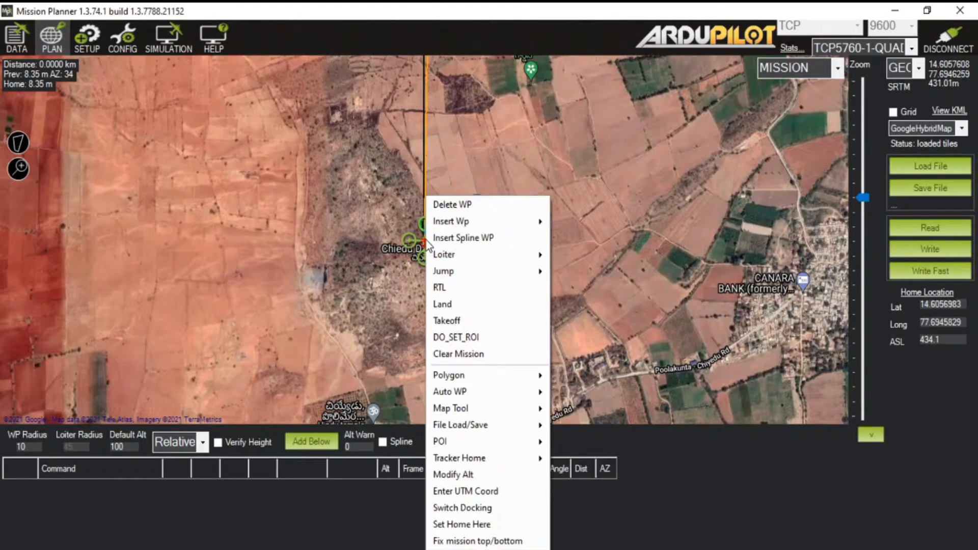
left_click(450, 320)
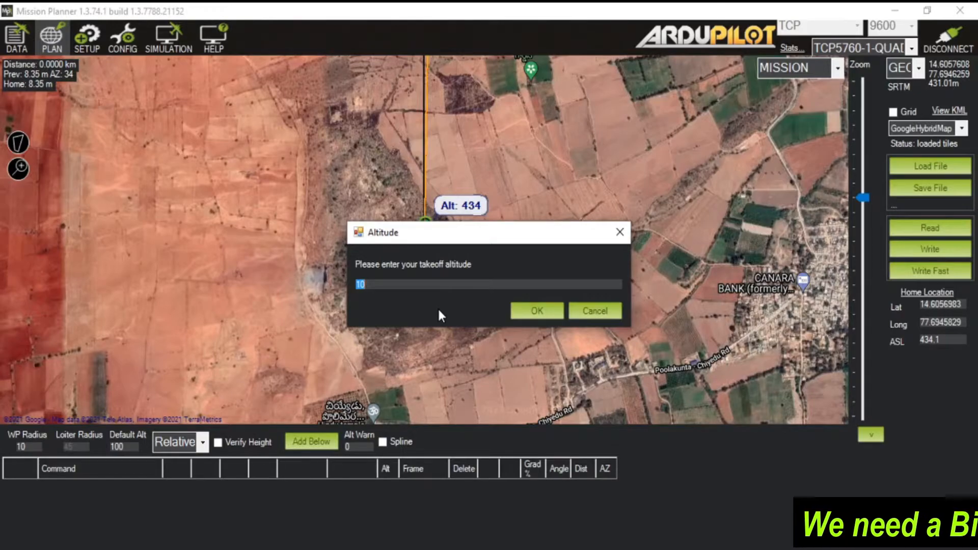
type("25")
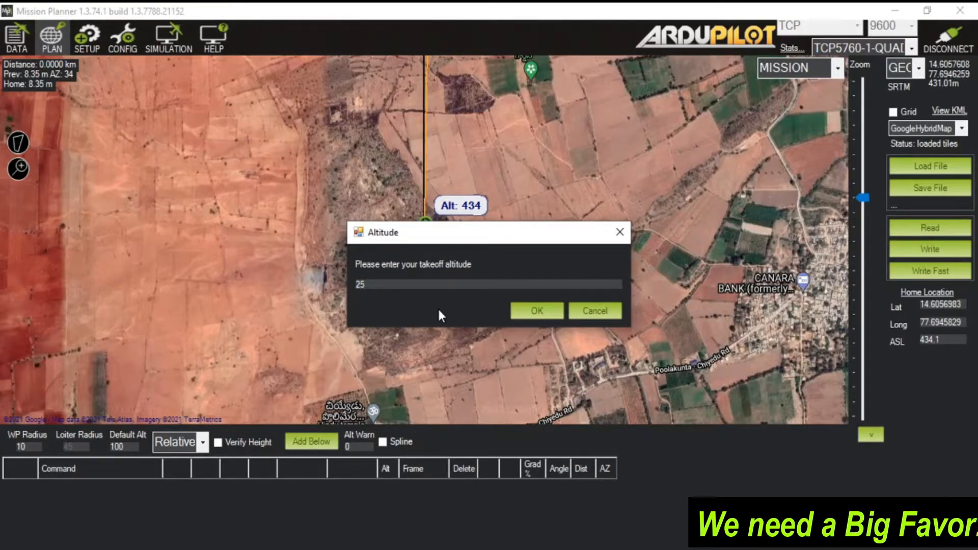
key("Return")
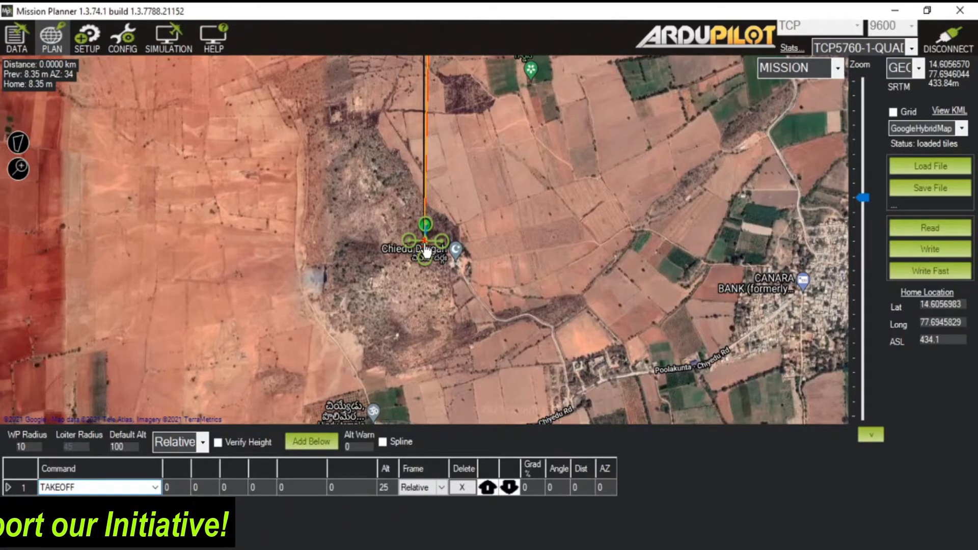
Step: Add eight Relative waypoints at altitude 100, looping from northeast of home around east and back west toward home
mouse_move(429, 242)
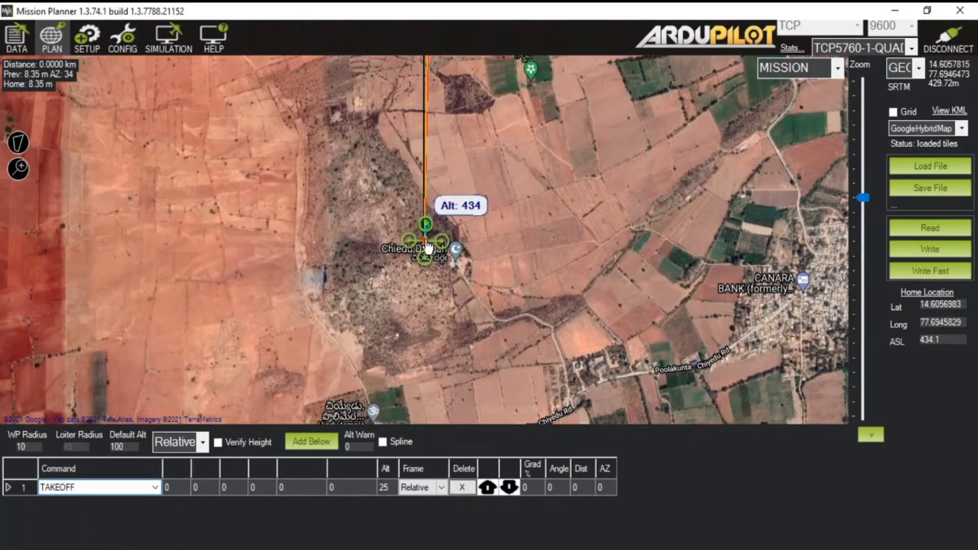
left_click(510, 169)
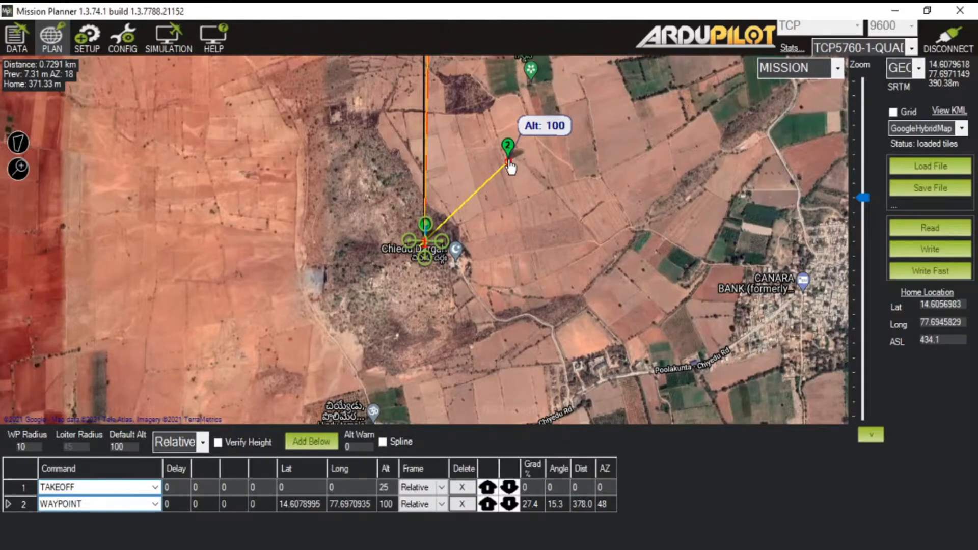
left_click(551, 150)
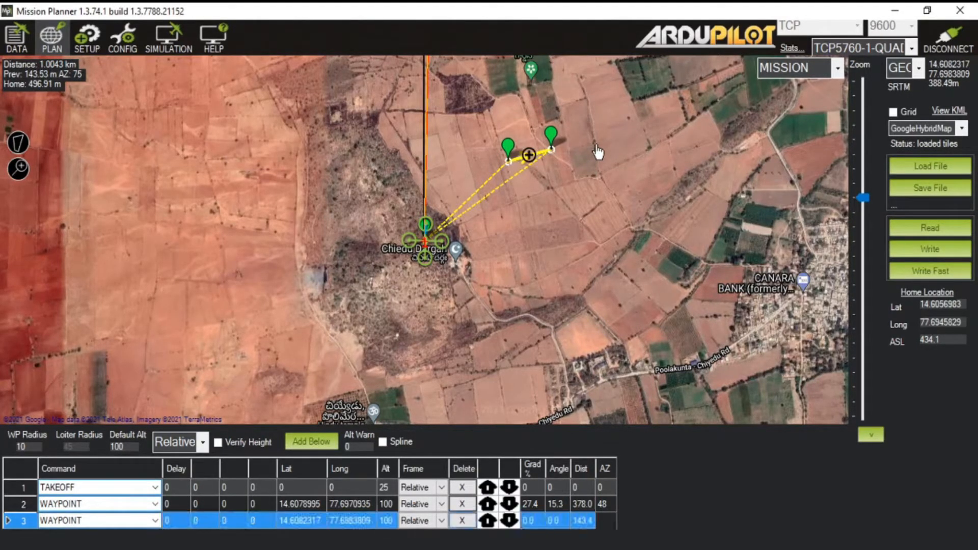
left_click(596, 145)
left_click(627, 163)
left_click(633, 198)
left_click(610, 221)
left_click(568, 239)
left_click(534, 244)
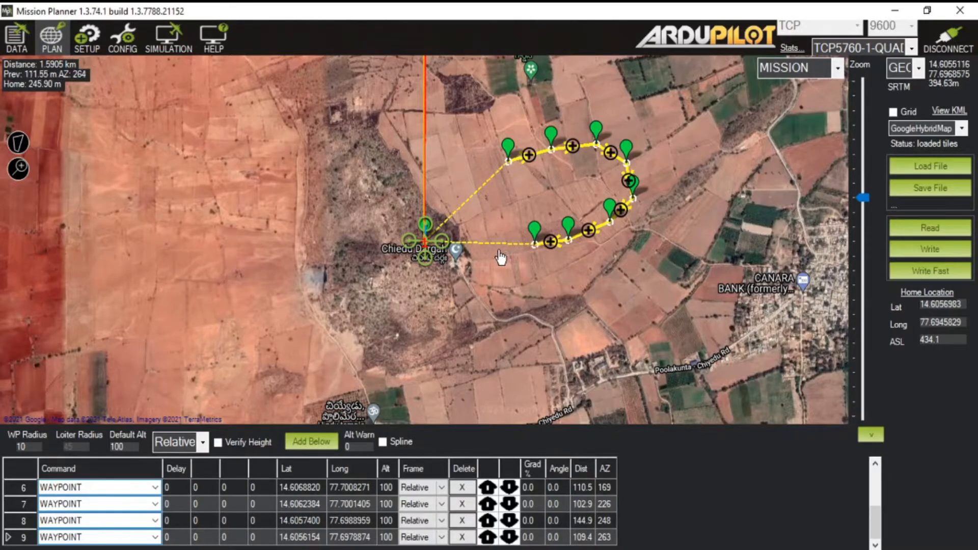
Step: Set the default altitude to 50 and add two more waypoints leading west toward home
key("BackSpace")
key("BackSpace")
key("BackSpace")
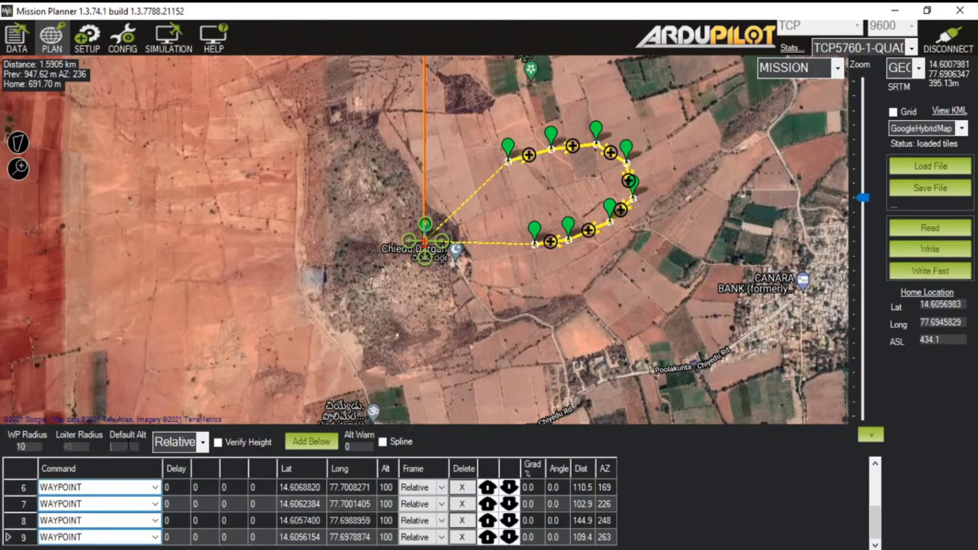
type("50")
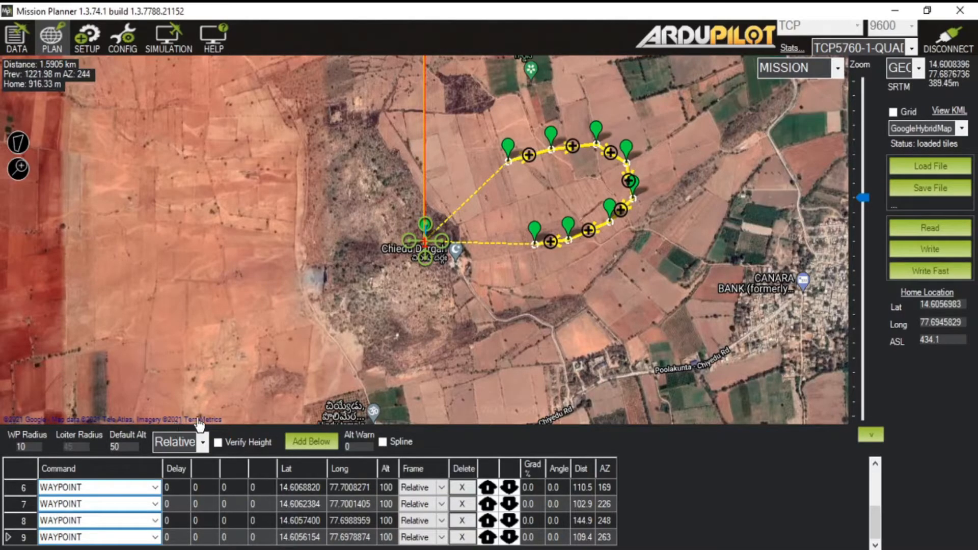
left_click(491, 249)
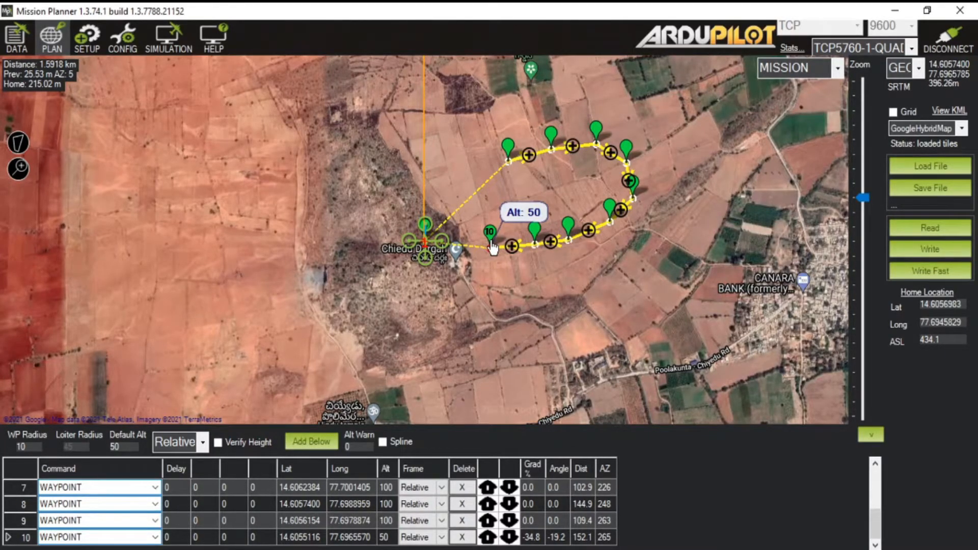
left_click(464, 254)
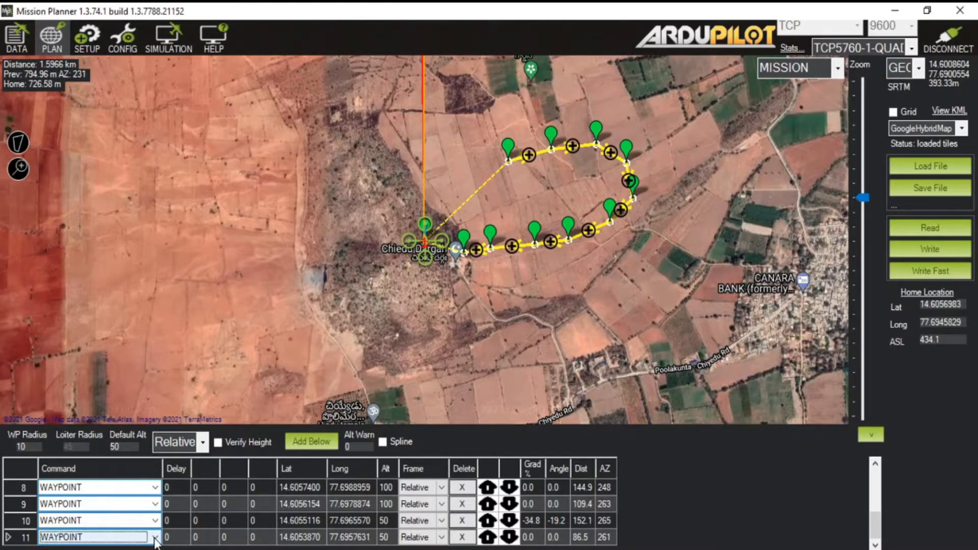
Step: Change the command of the final mission item, number 11, to LAND
left_click(155, 538)
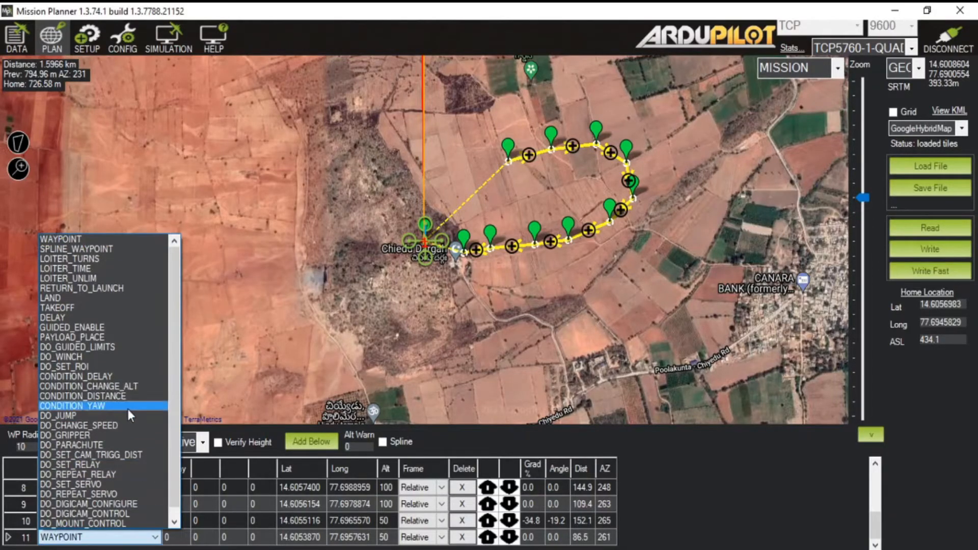
scroll(127, 409, "down", 1)
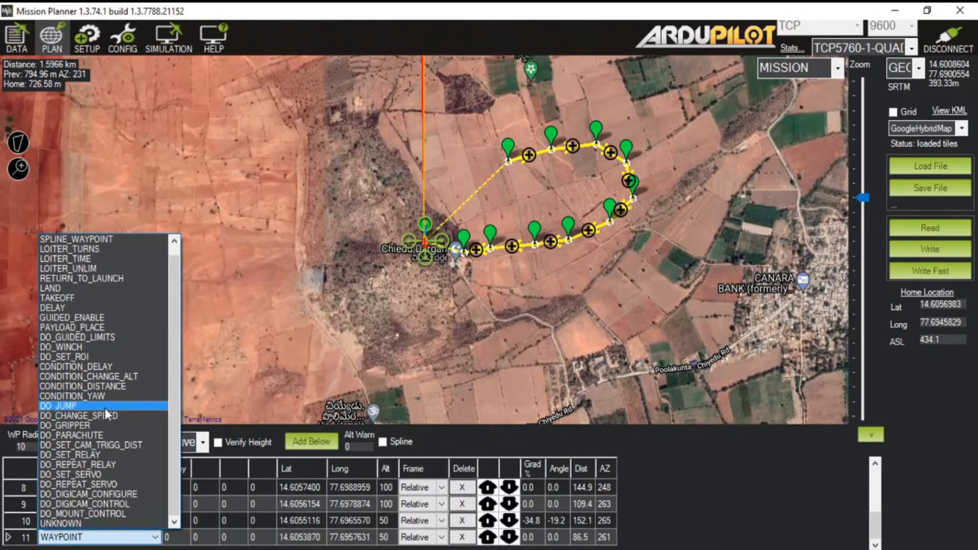
left_click(62, 287)
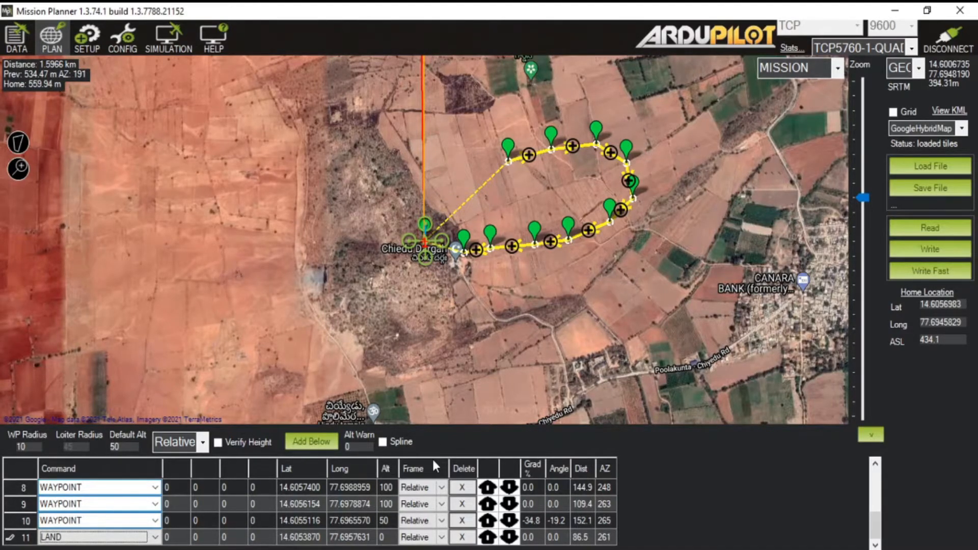
Step: Review the altitudes and commands of the mission items between takeoff and landing
scroll(407, 507, "up", 3)
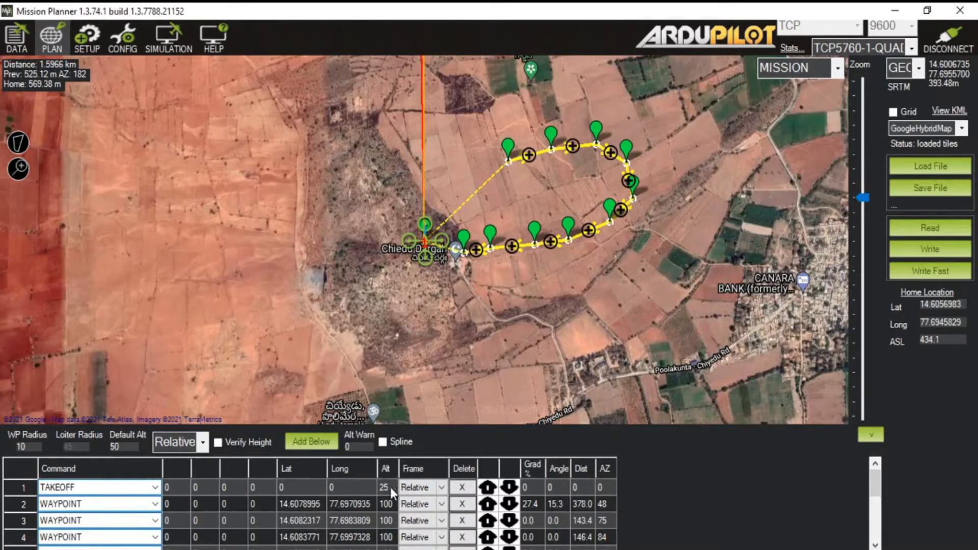
scroll(392, 489, "down", 3)
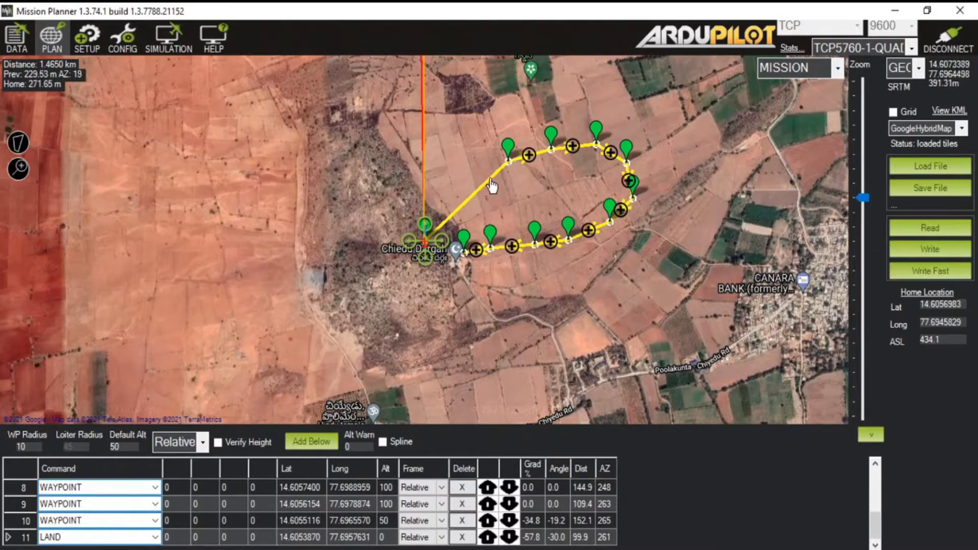
left_click(510, 160)
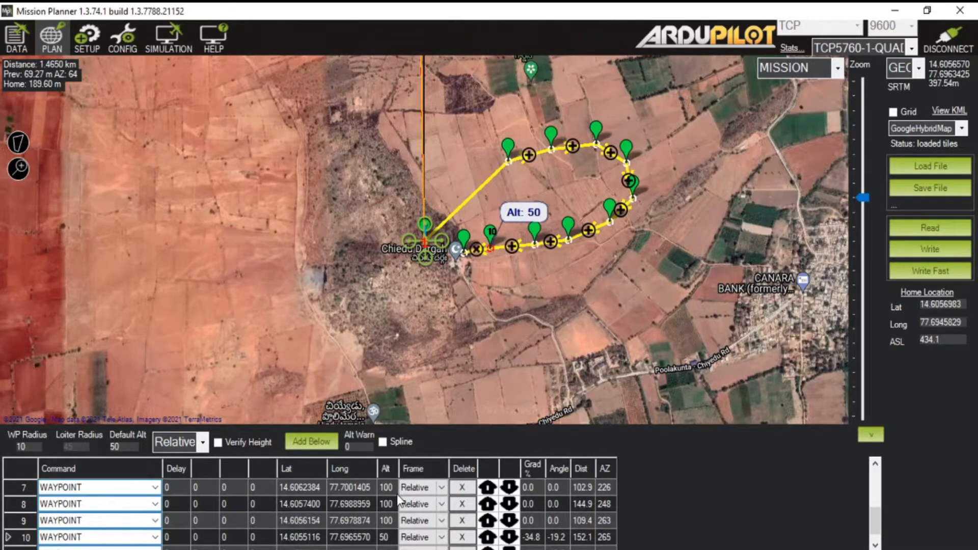
scroll(397, 495, "up", 1)
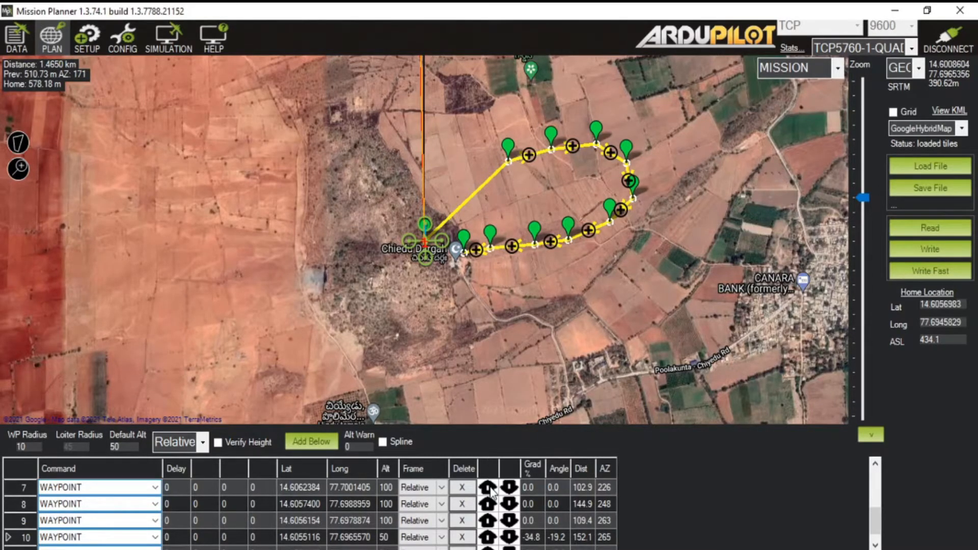
scroll(490, 489, "down", 1)
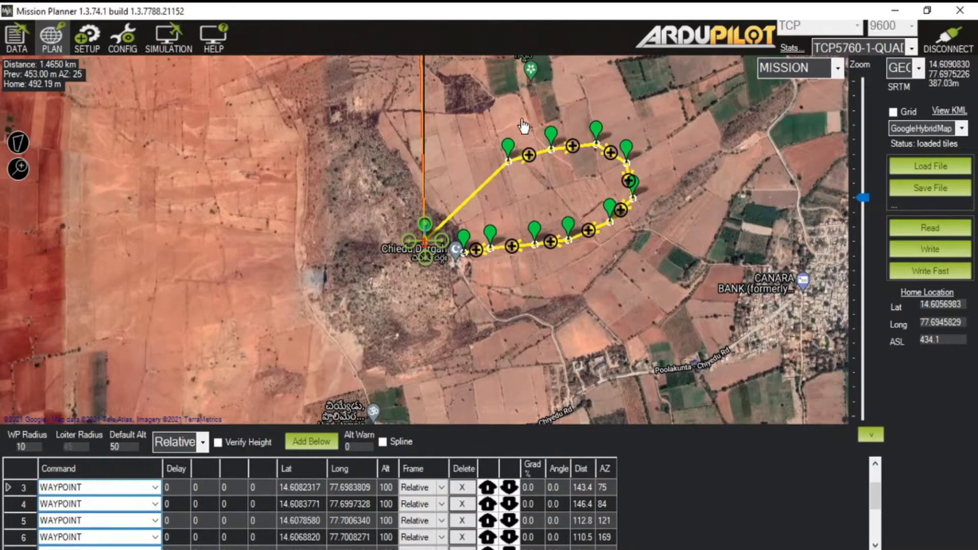
Step: Clear the mission and draw a four-corner polygon over the fields northeast of home, nudging its northwest corner slightly inward
right_click(522, 121)
left_click(550, 279)
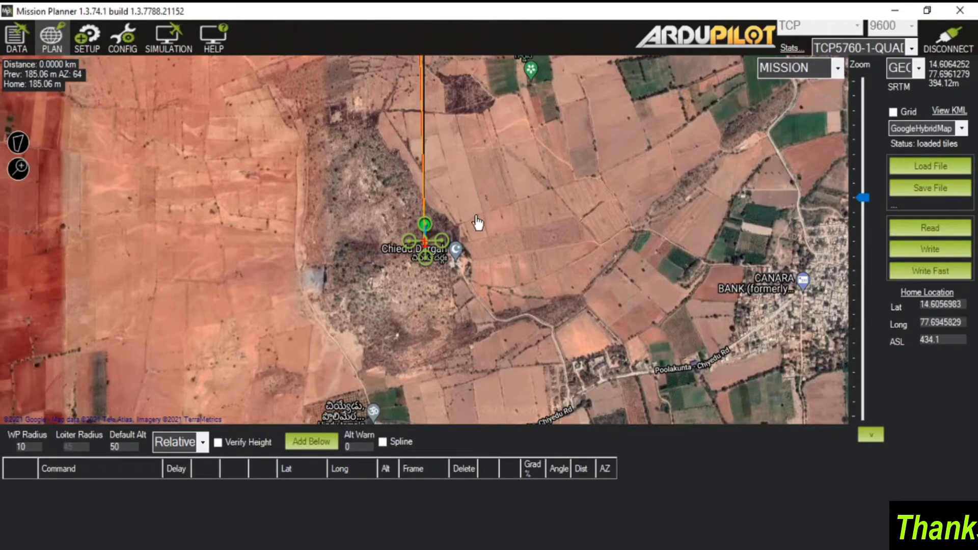
right_click(457, 147)
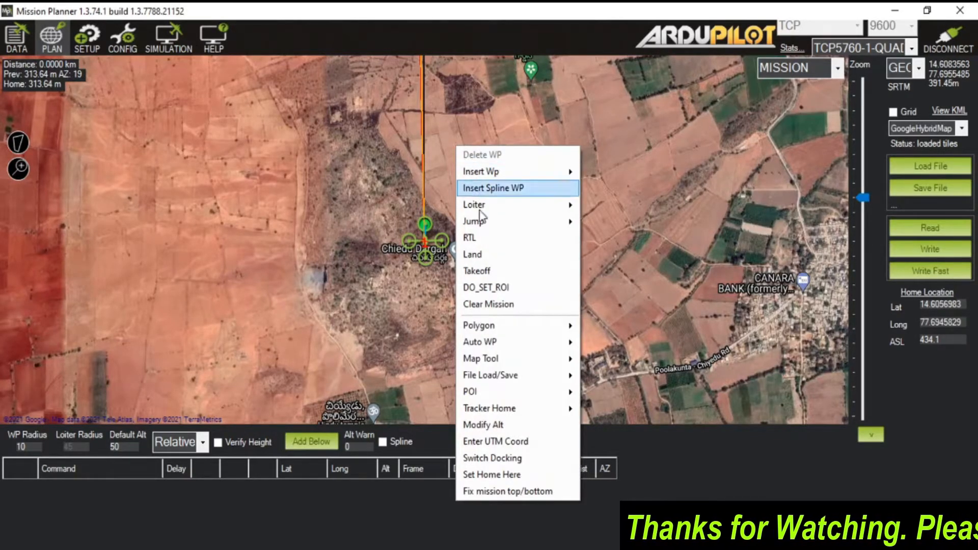
mouse_move(519, 326)
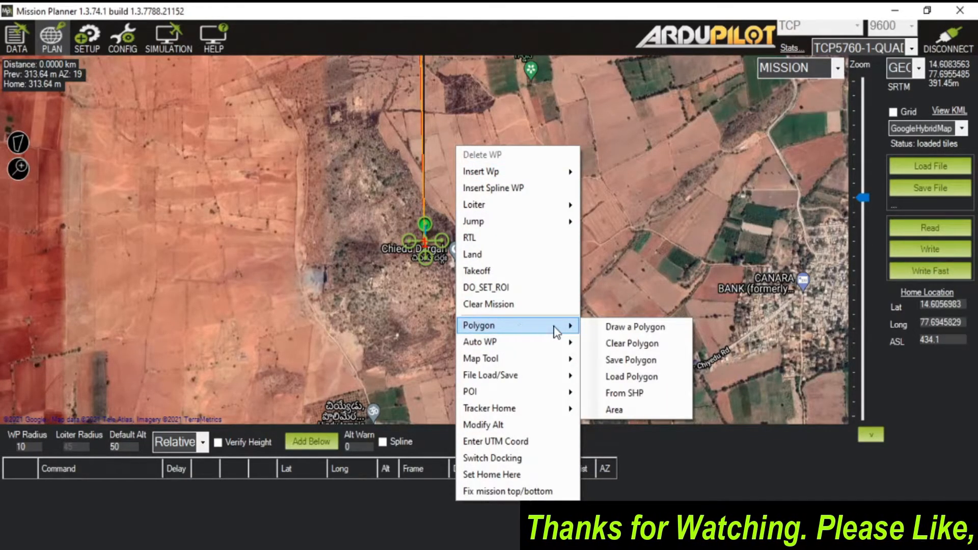
left_click(615, 331)
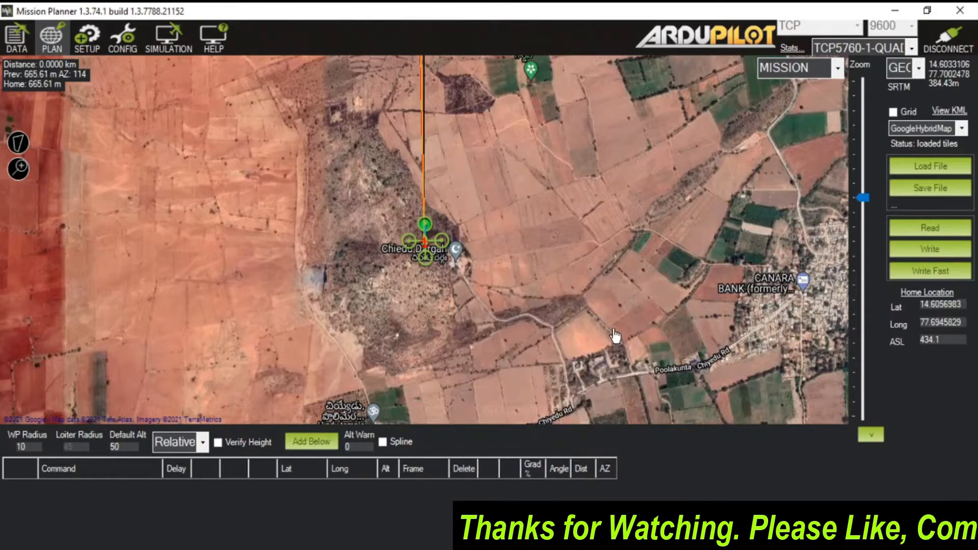
left_click(458, 222)
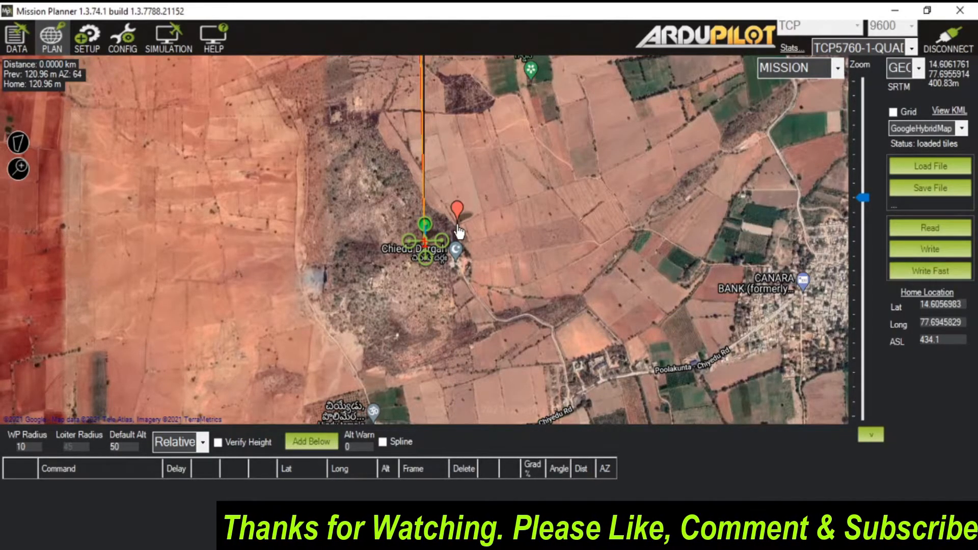
left_click(396, 126)
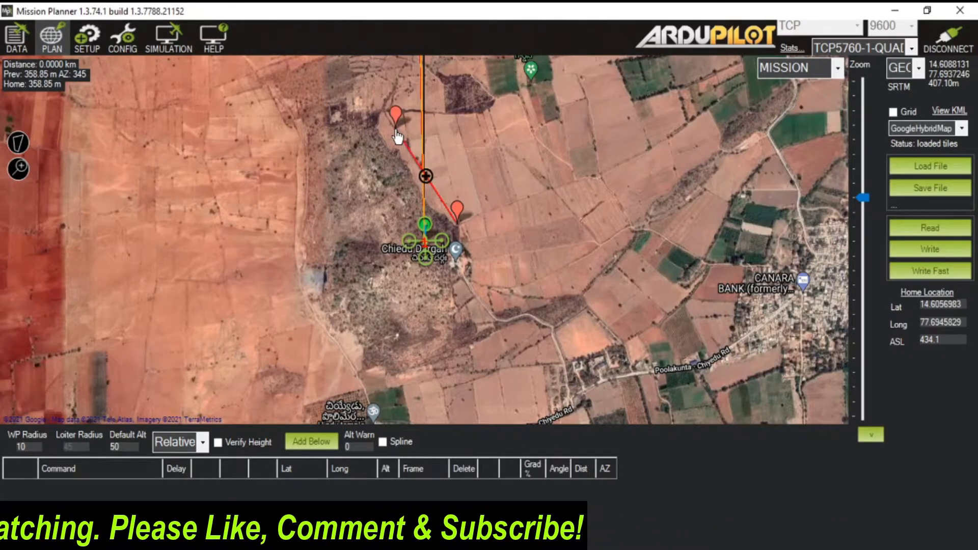
left_click(514, 88)
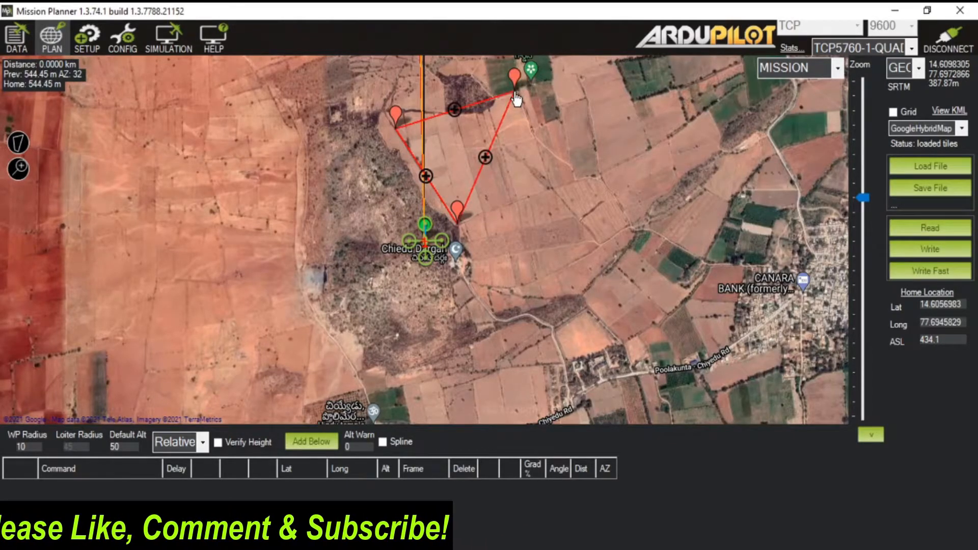
left_click(551, 186)
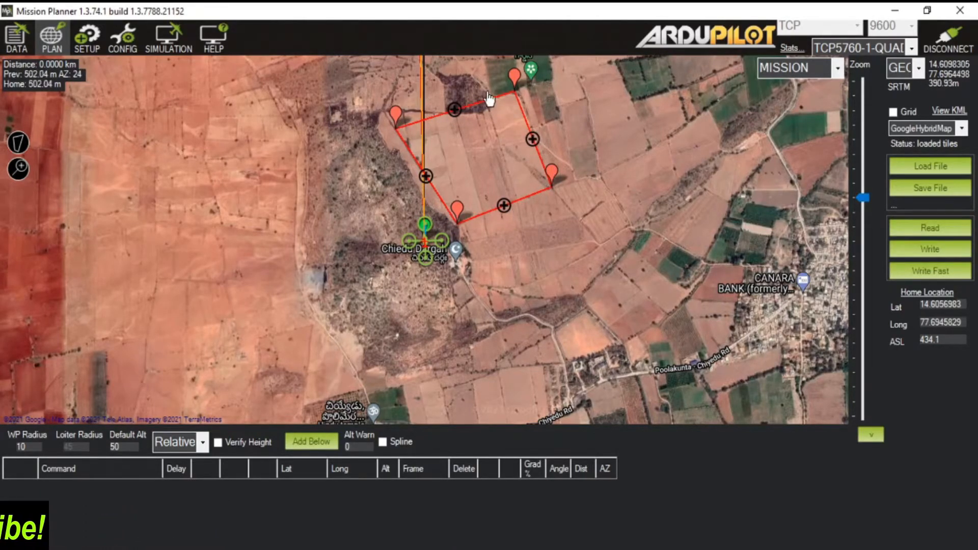
mouse_move(397, 118)
left_mouse_down()
mouse_move(421, 142)
mouse_move(395, 132)
mouse_move(430, 109)
mouse_move(406, 137)
mouse_move(454, 108)
mouse_move(397, 115)
mouse_move(401, 142)
left_mouse_up()
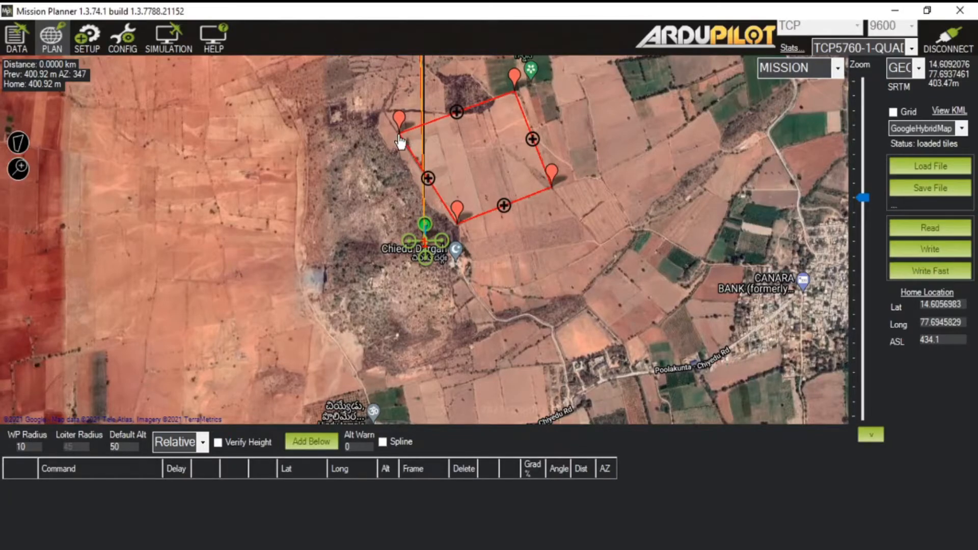
Step: Add an extra polygon point on the south edge and another on the north edge
left_click(457, 112)
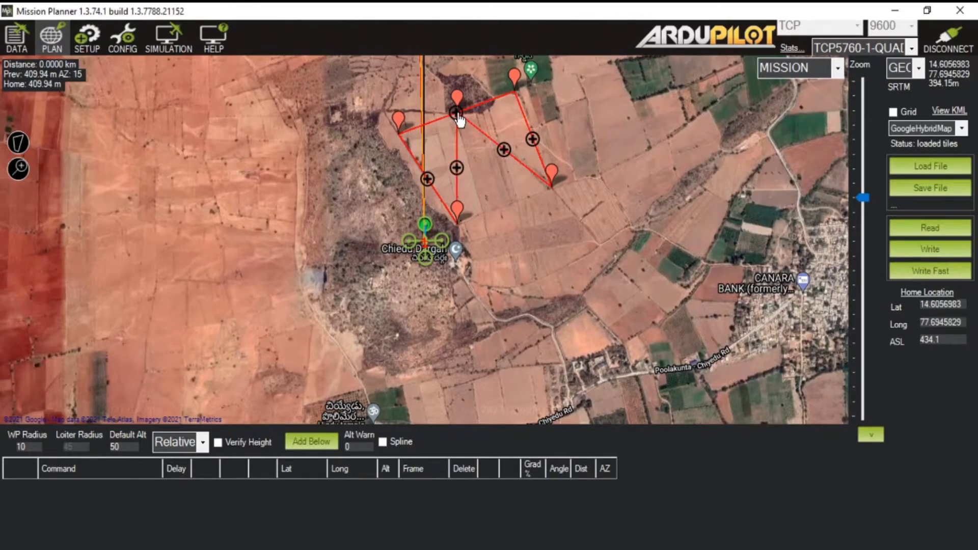
left_click_drag(460, 108, 509, 216)
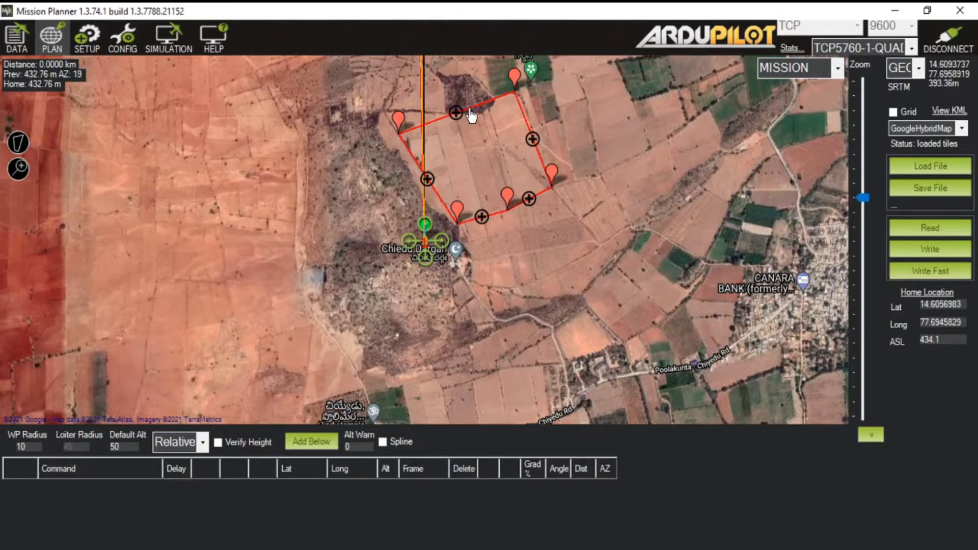
mouse_move(457, 115)
left_mouse_down()
mouse_move(453, 90)
mouse_move(457, 120)
left_mouse_up()
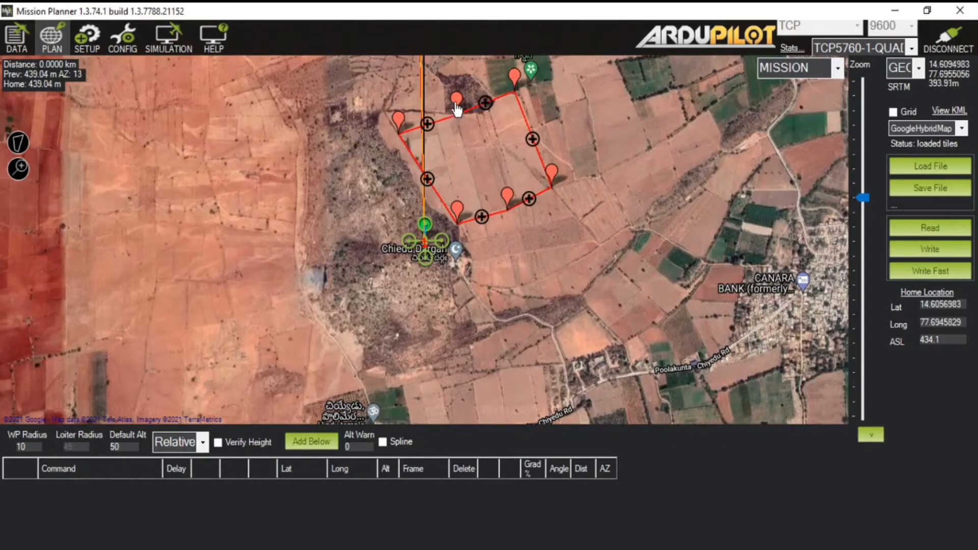
Step: Delete the two extra points on the polygon's north and south edges
right_click(457, 108)
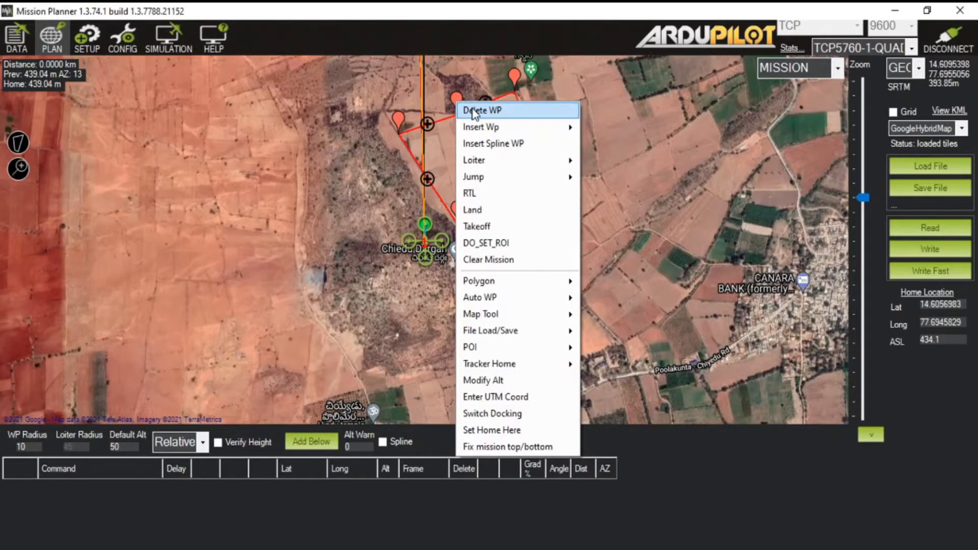
left_click(473, 111)
right_click(508, 198)
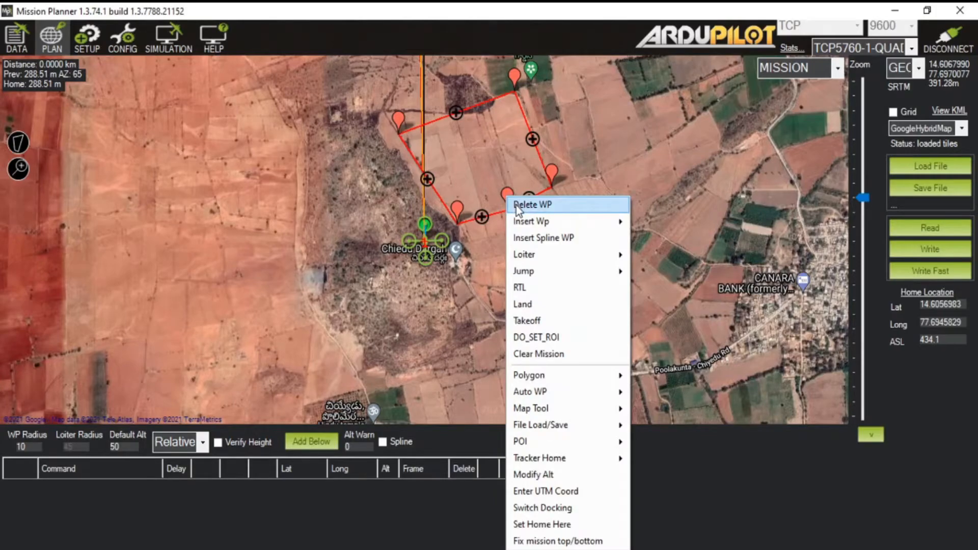
left_click(516, 206)
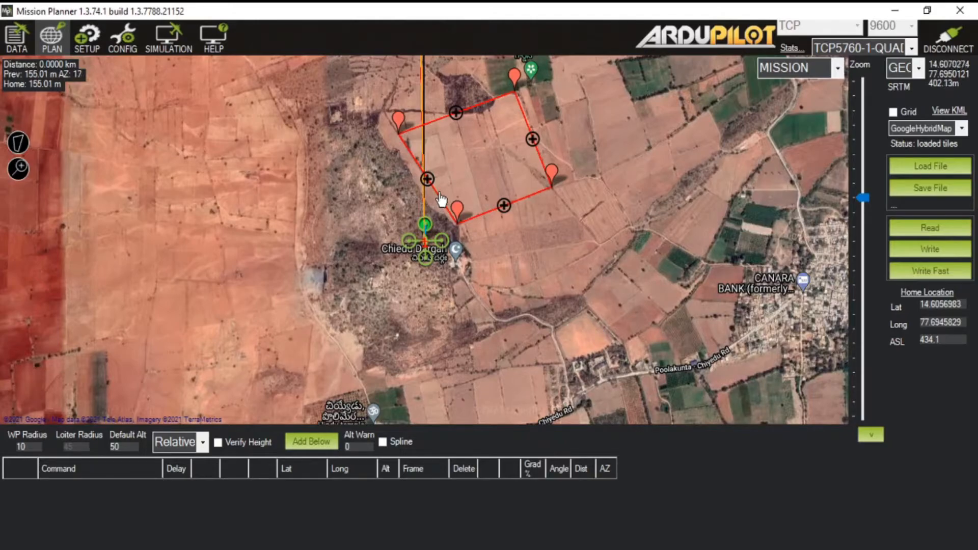
Step: Create a Survey (Grid) for the polygon and set its camera to Sony A6000
right_click(477, 154)
mouse_move(516, 350)
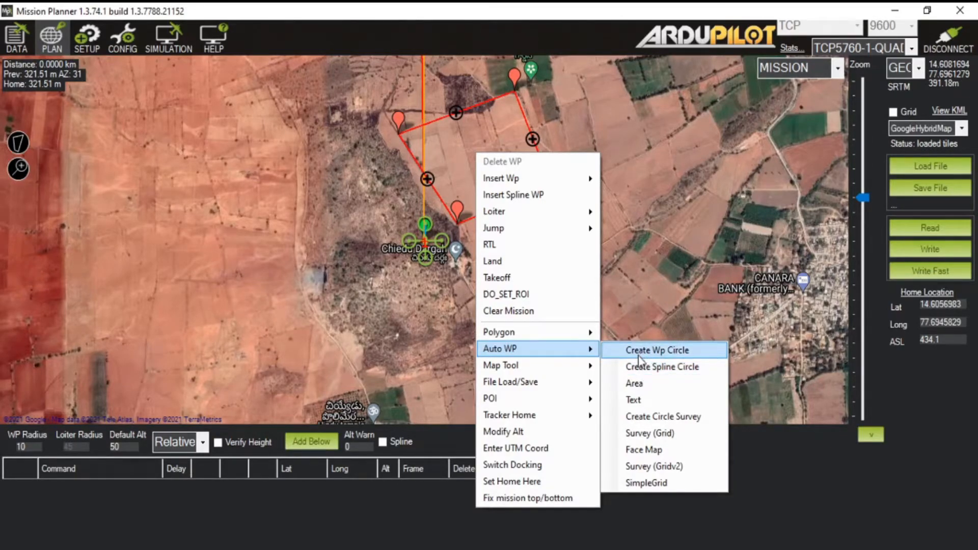
left_click(646, 434)
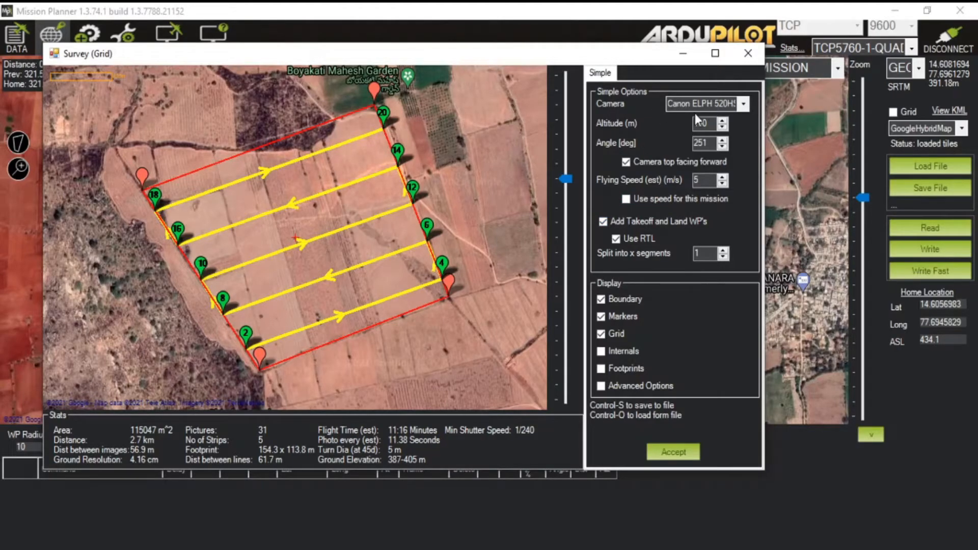
left_click(743, 104)
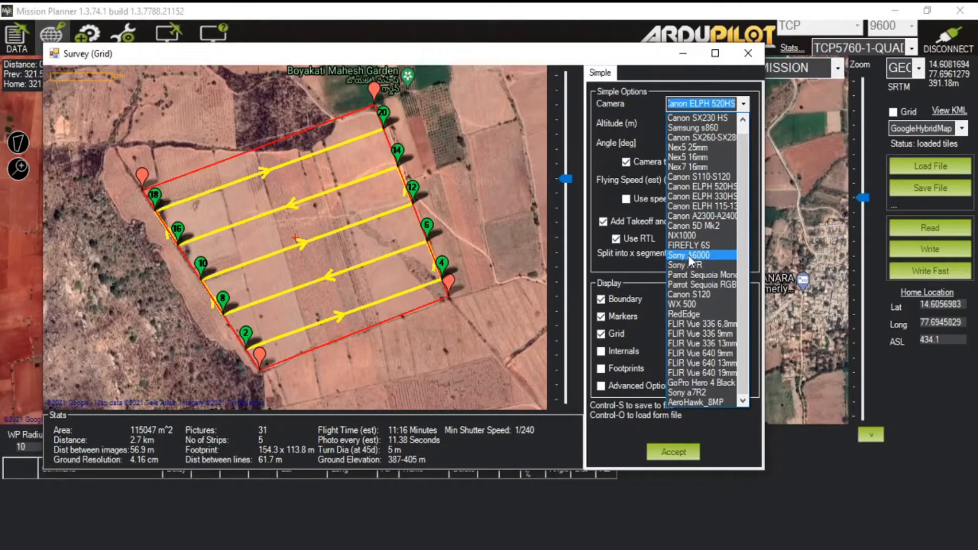
left_click(689, 255)
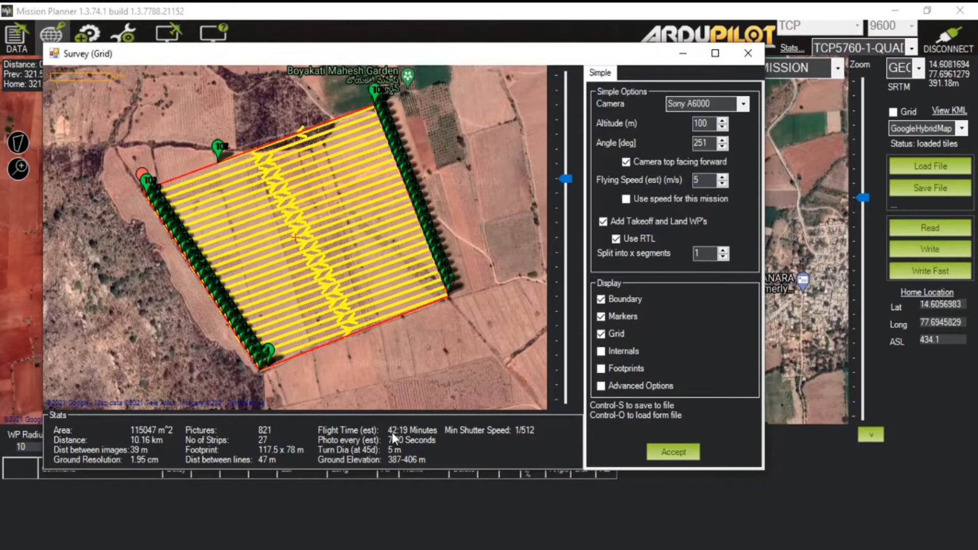
Step: Change the survey camera to the Canon ELPH 330HS and look through the other available camera models
left_click(743, 105)
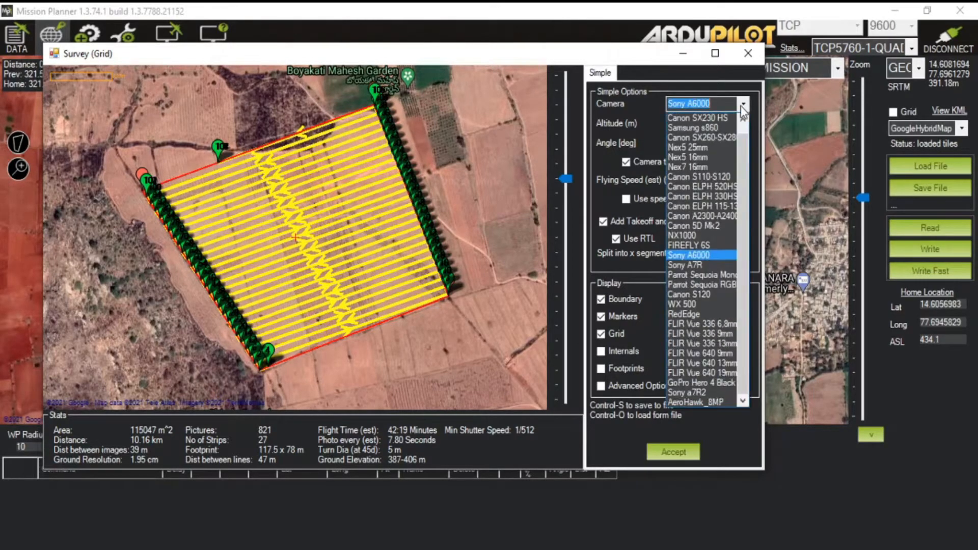
left_click(698, 197)
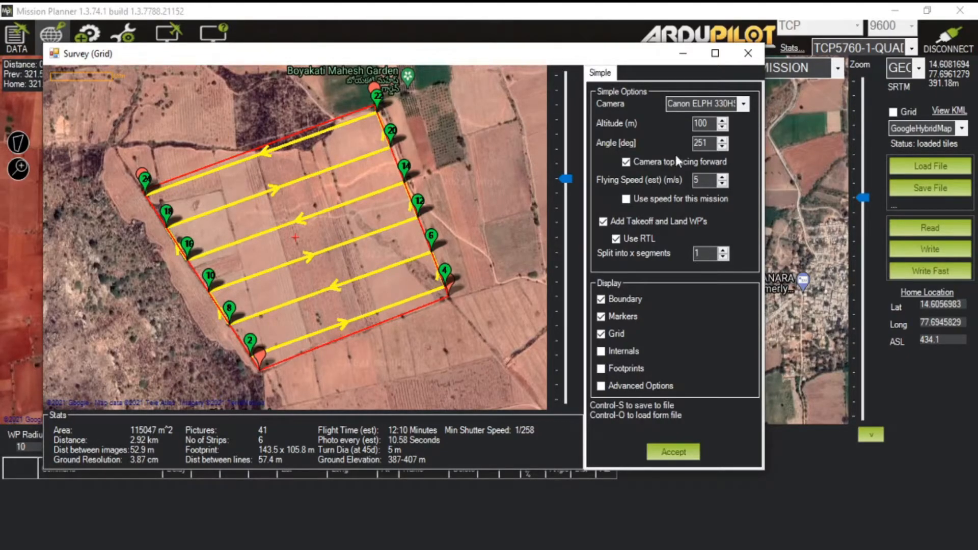
left_click(743, 104)
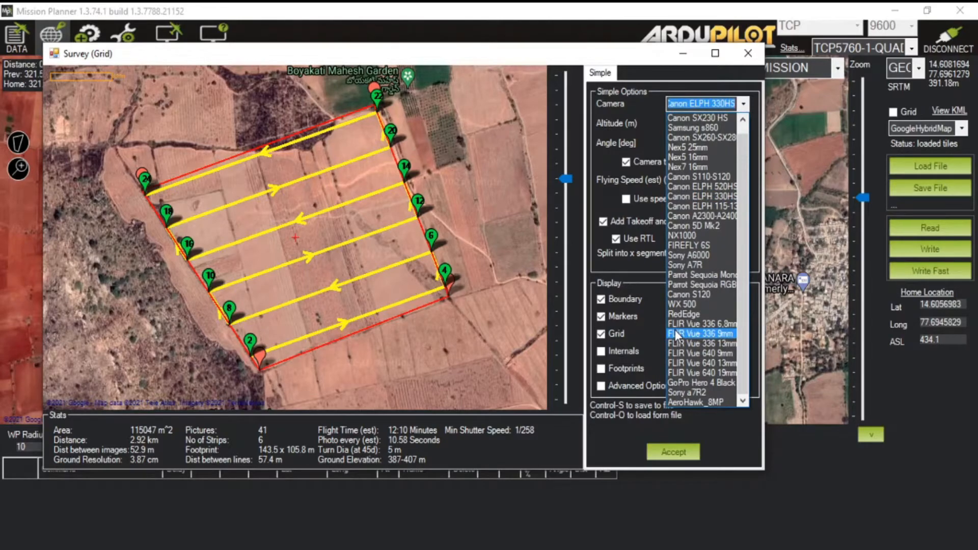
scroll(675, 334, "up", 1)
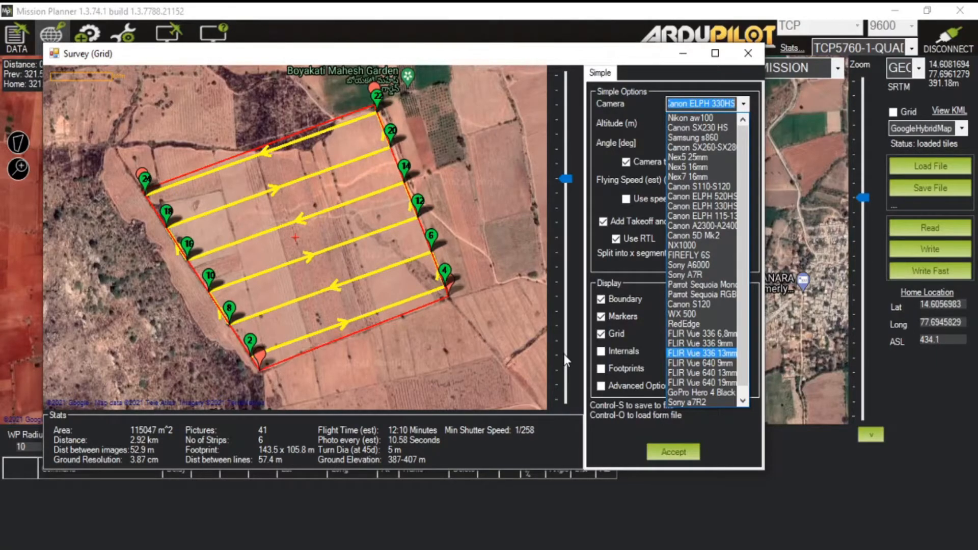
left_click(618, 263)
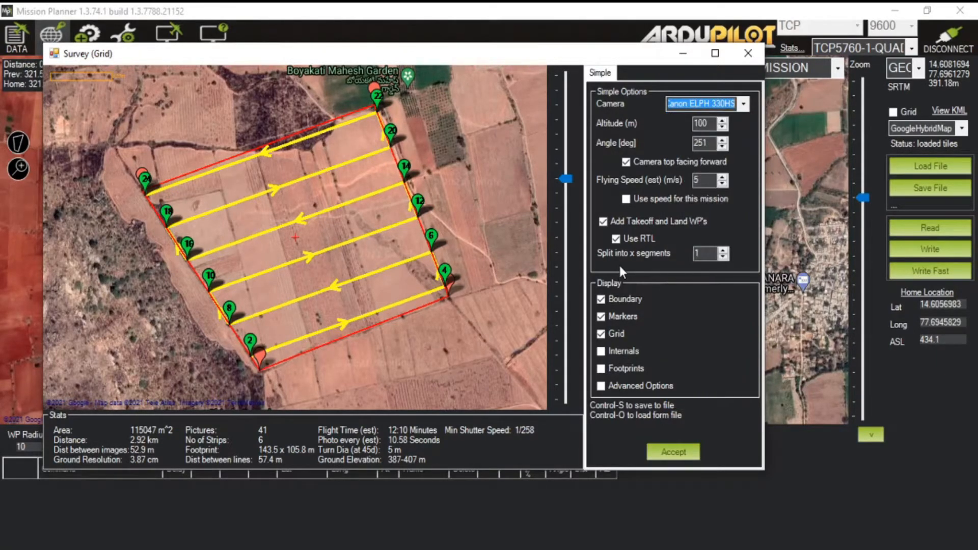
Step: Set the survey's estimated flying speed to 10 m/s
left_click(705, 179)
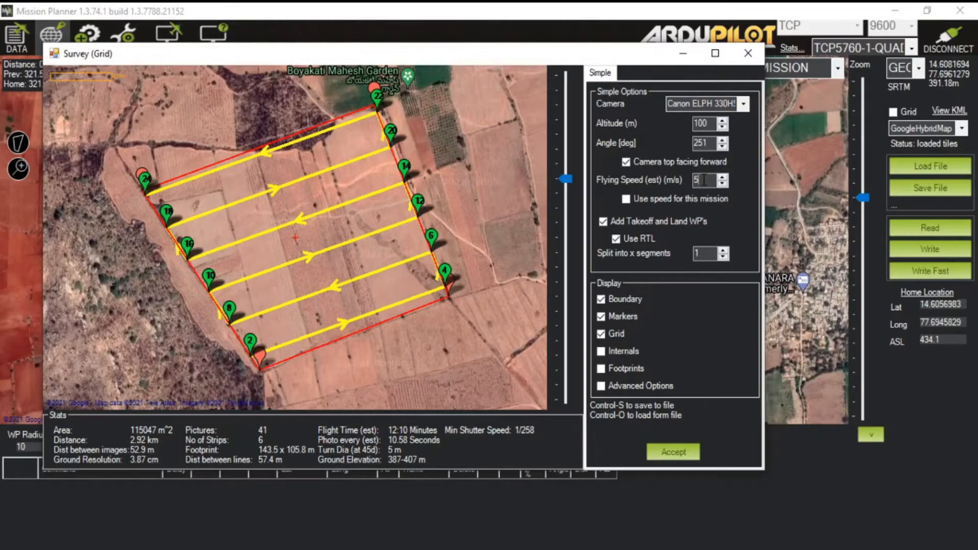
key("BackSpace")
type("10")
left_click(723, 183)
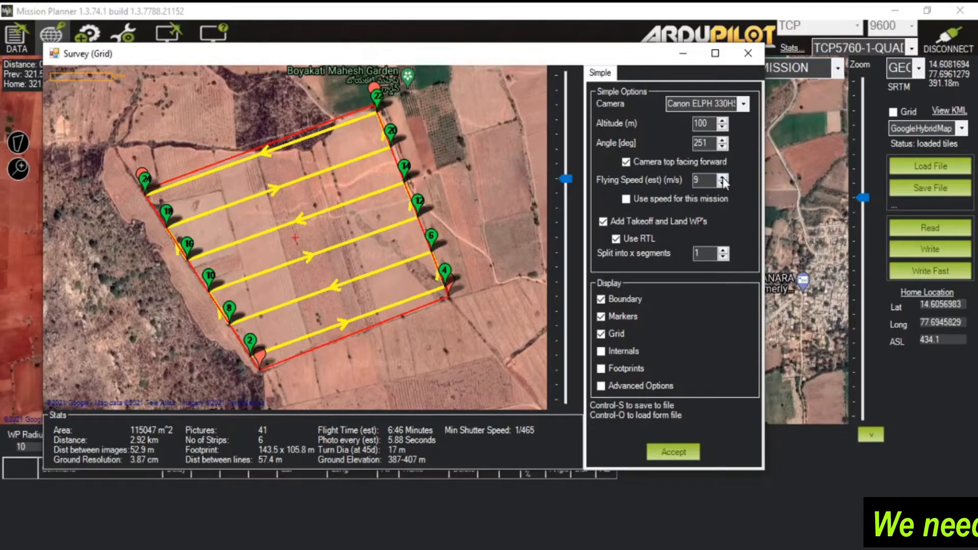
left_click(723, 177)
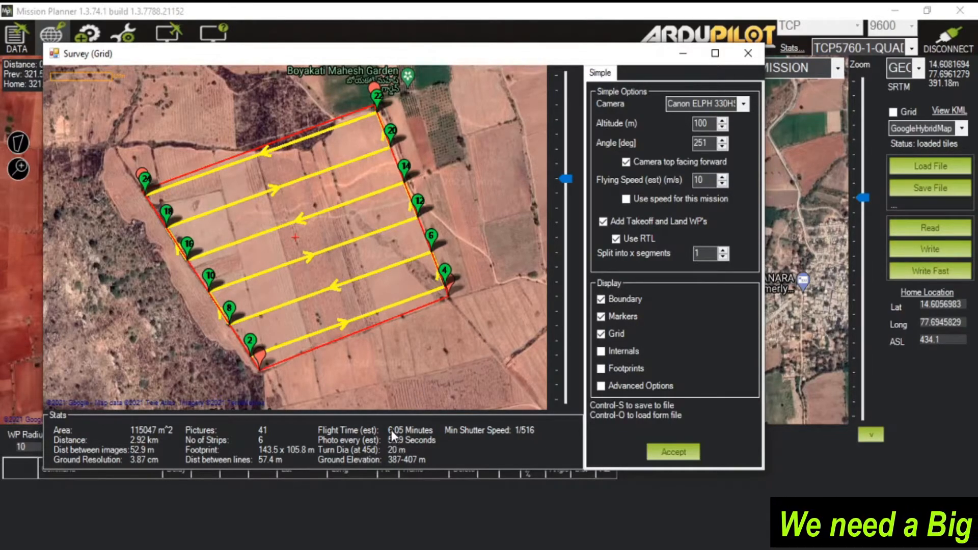
Step: Raise the survey's estimated flying speed to 15 m/s
left_click(723, 177)
left_click(722, 177)
left_click(723, 177)
left_click(723, 177)
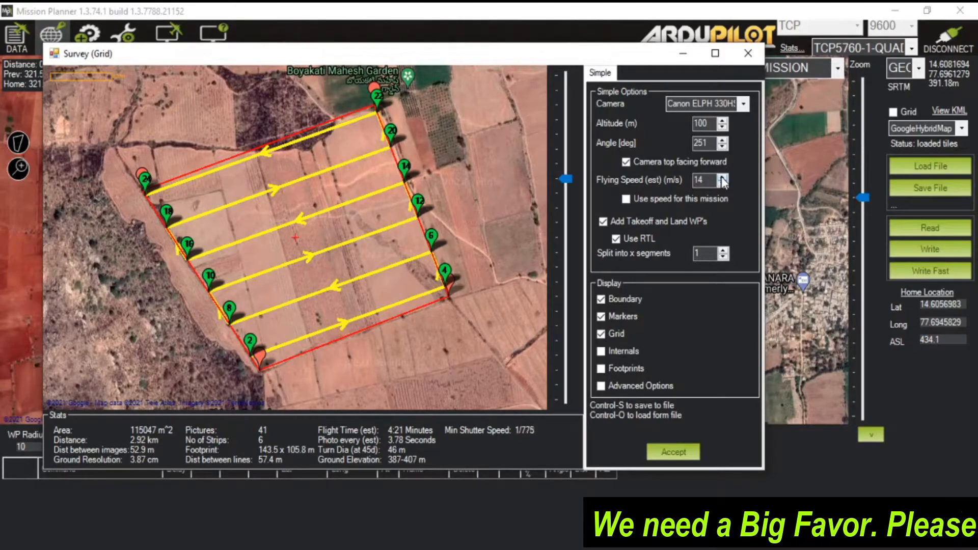
left_click(723, 177)
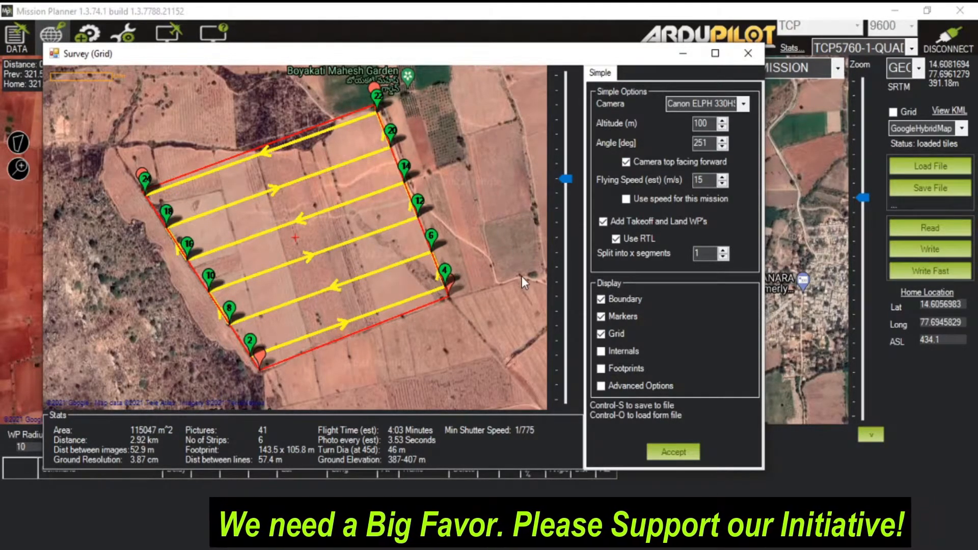
Step: Raise the survey altitude to 160 m
left_click(724, 121)
left_click(725, 121)
left_click(724, 120)
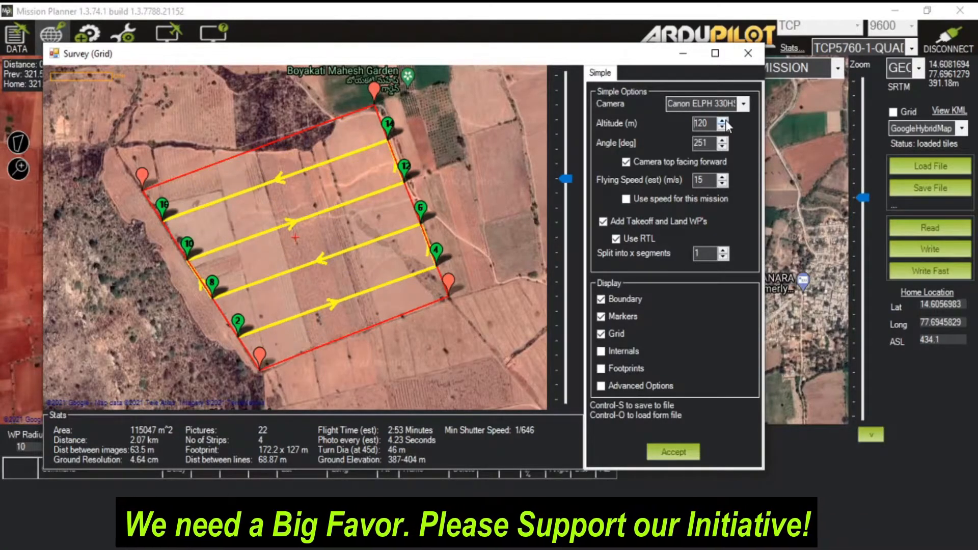
left_click(724, 121)
left_click(724, 120)
left_click(725, 120)
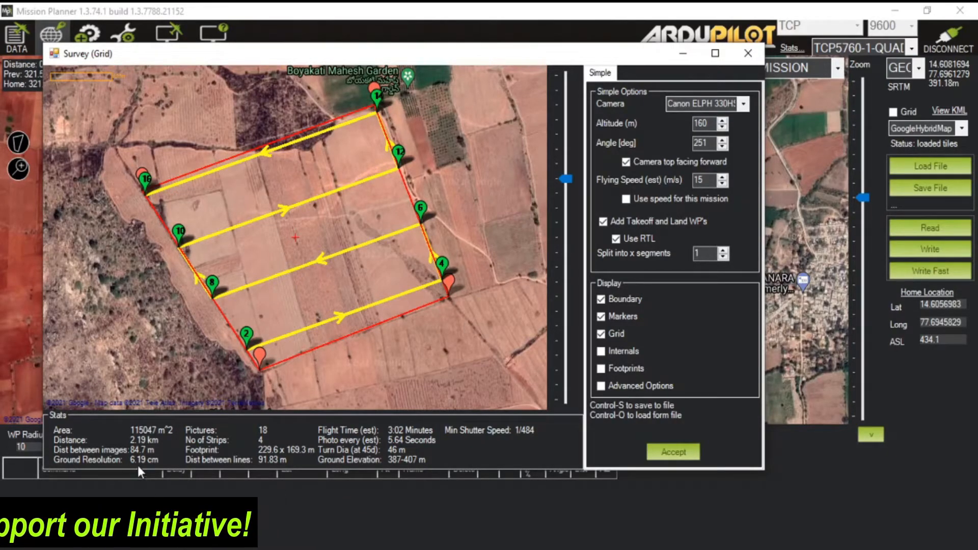
Step: Raise the survey altitude further to 200 m
left_click(722, 120)
left_click(723, 121)
left_click(723, 121)
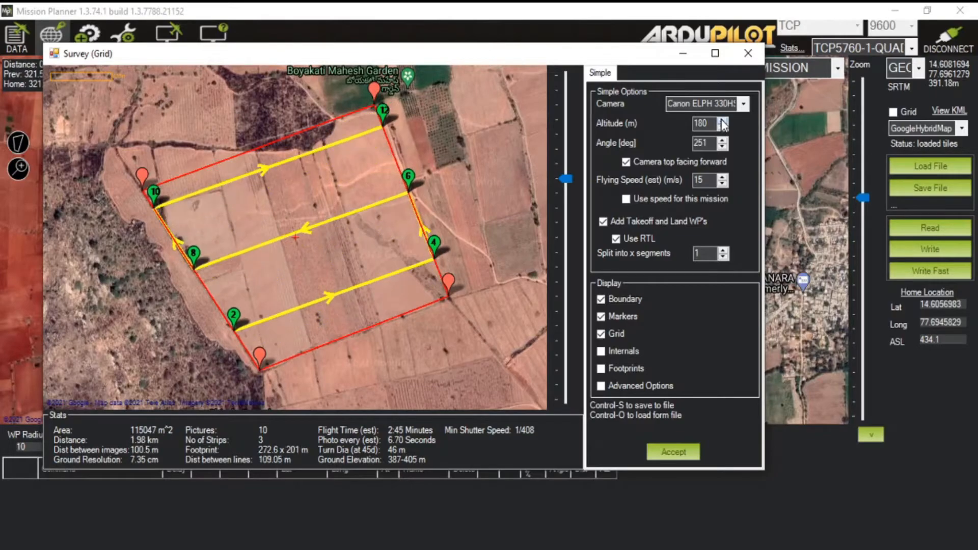
left_click(723, 121)
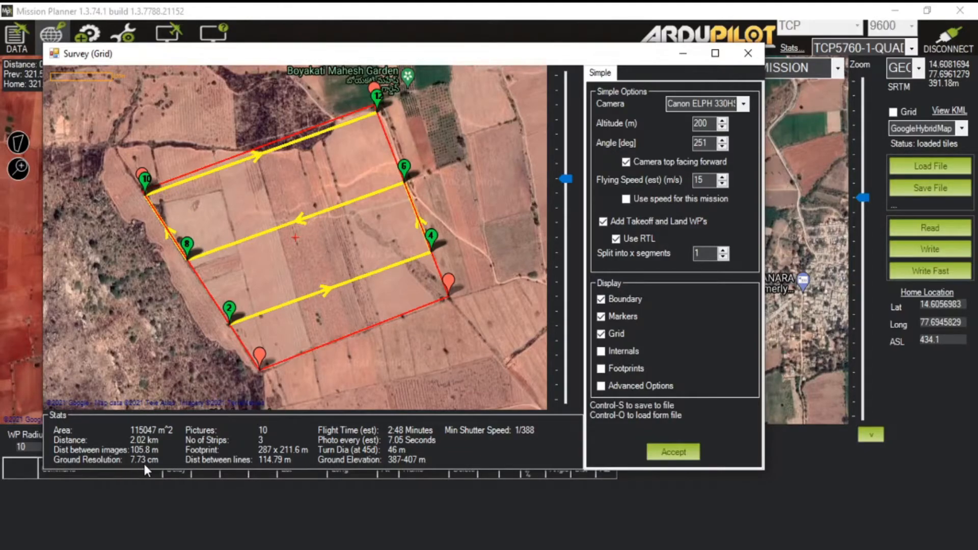
Step: Lower the survey altitude to 60 m
left_click(725, 129)
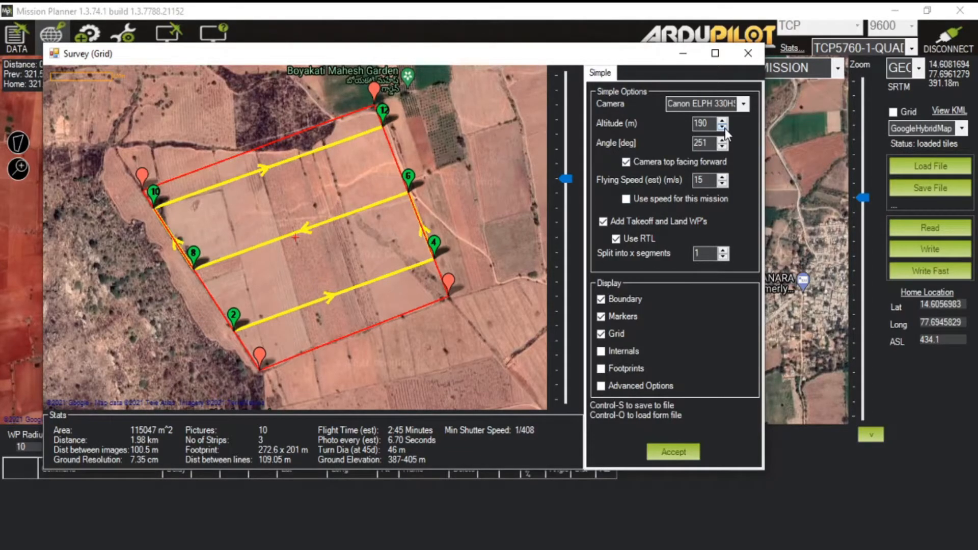
left_click(725, 128)
left_click(726, 128)
left_click(726, 128)
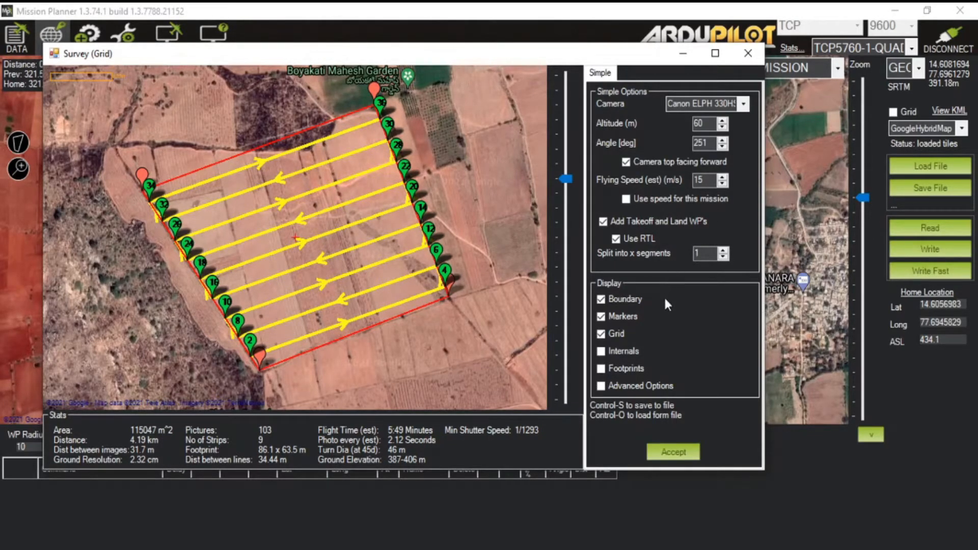
Step: Enable the survey's advanced options and review the grid options and camera configuration
left_click(600, 387)
left_click(637, 76)
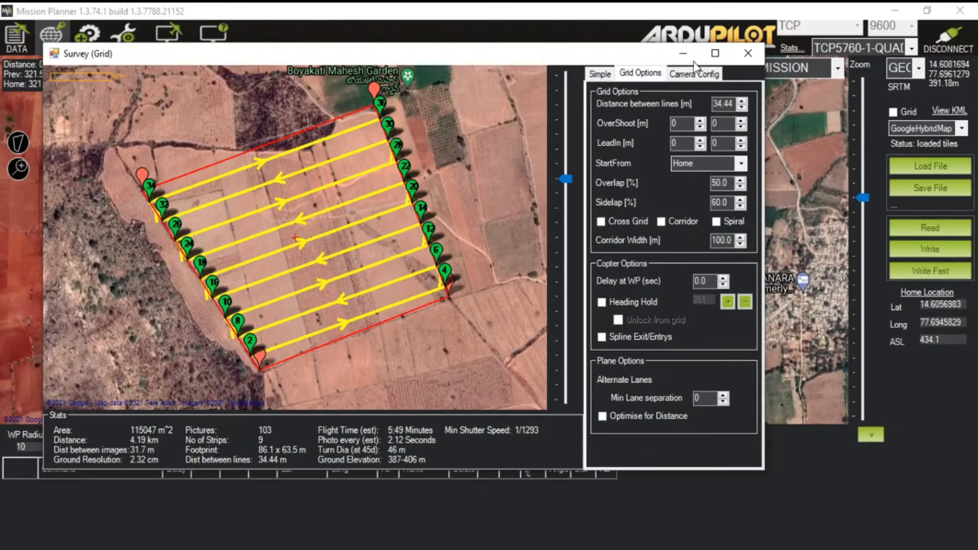
left_click(697, 76)
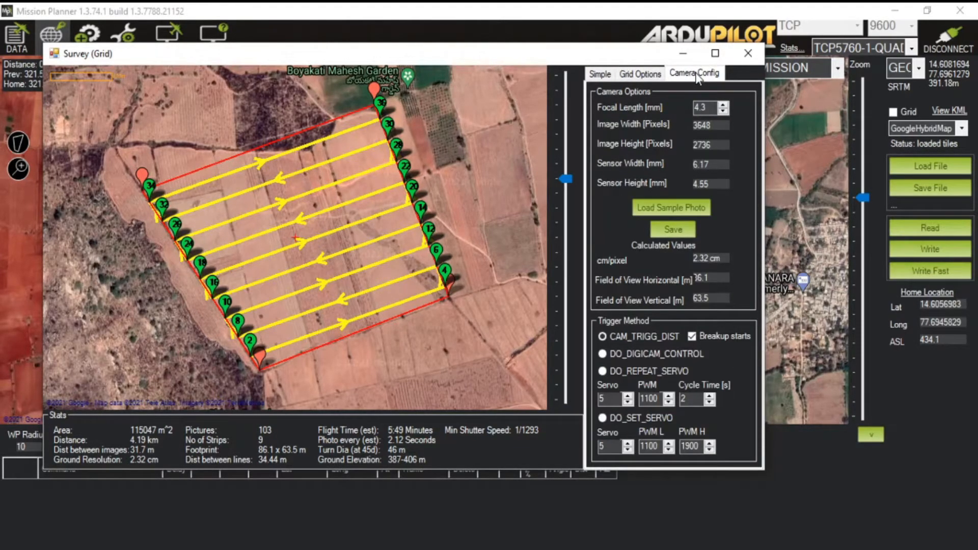
left_click(635, 73)
left_click(600, 74)
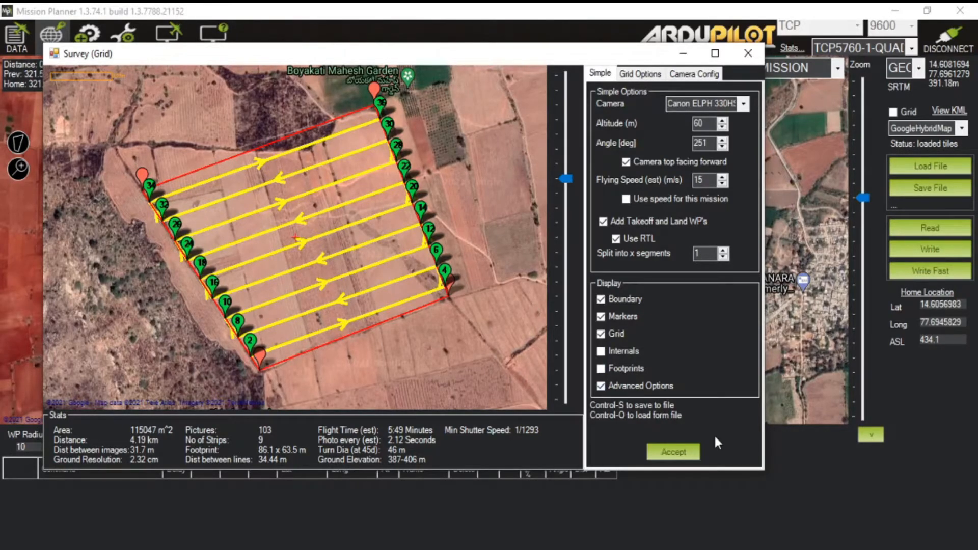
Step: Accept the survey to generate its mission and clear the drawn polygon from the map
left_click(680, 452)
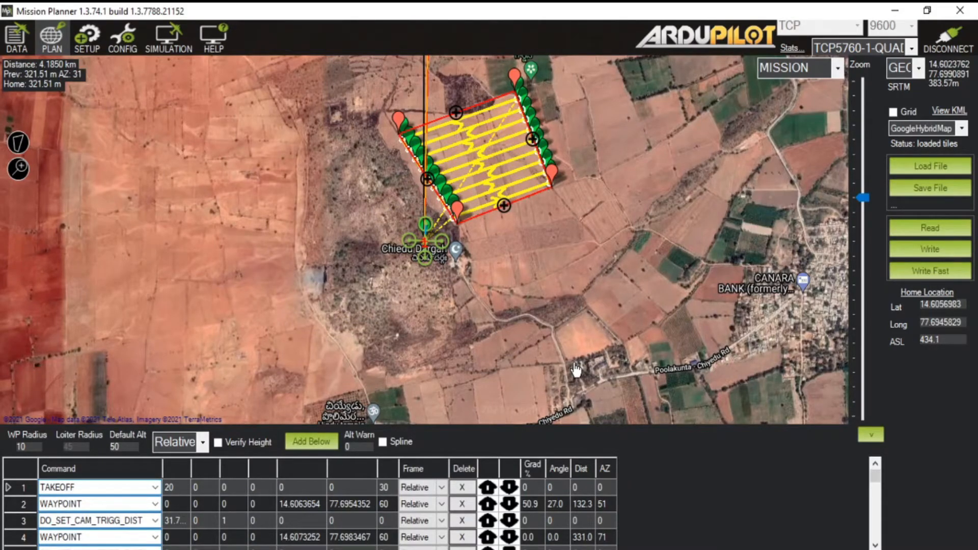
mouse_move(550, 152)
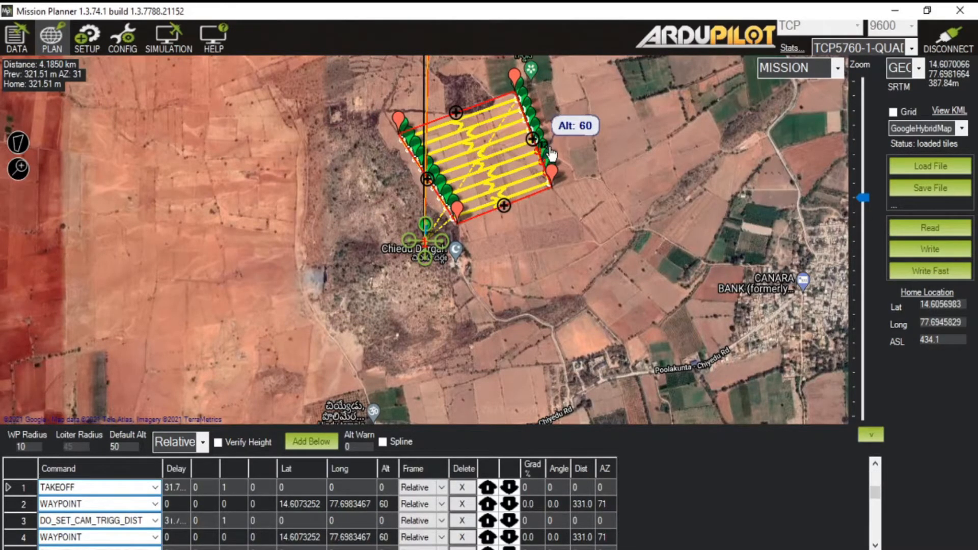
left_click(491, 150)
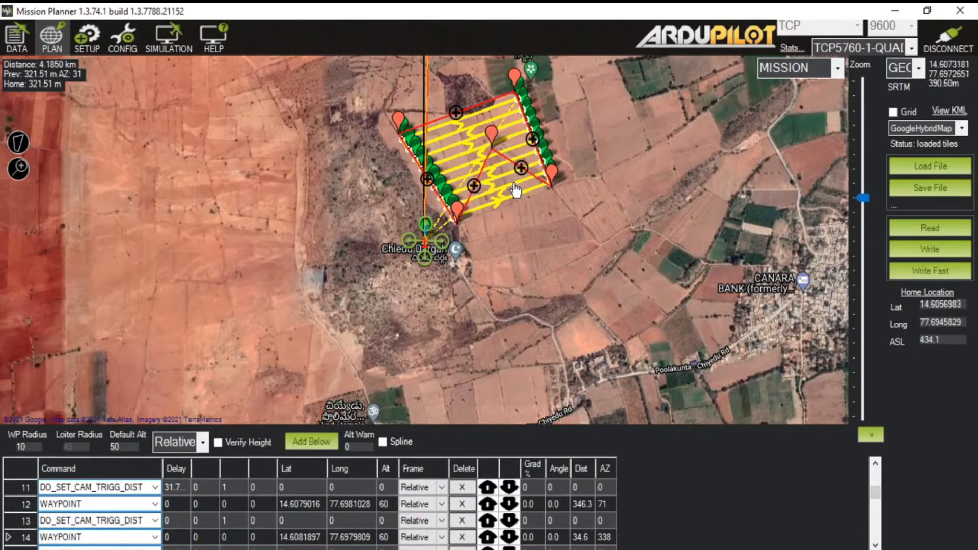
right_click(509, 150)
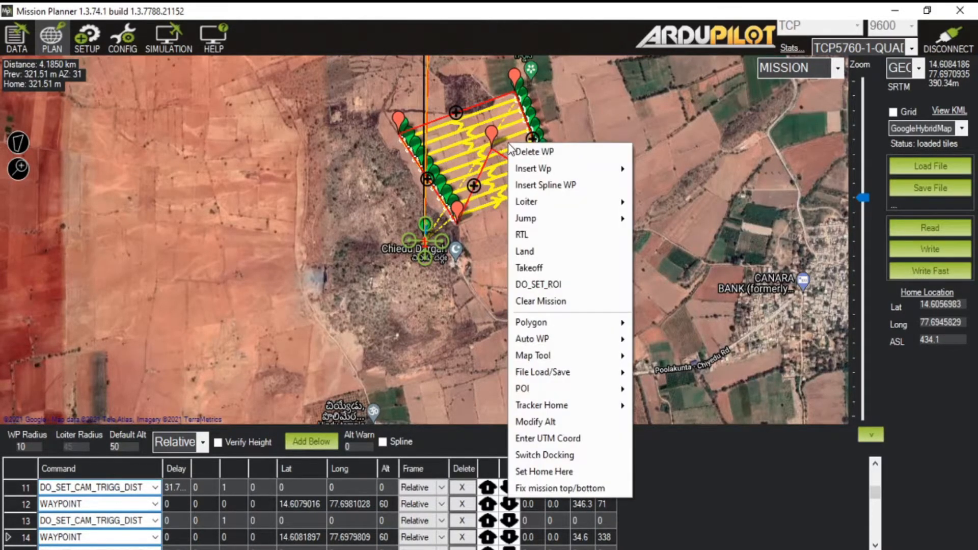
mouse_move(583, 326)
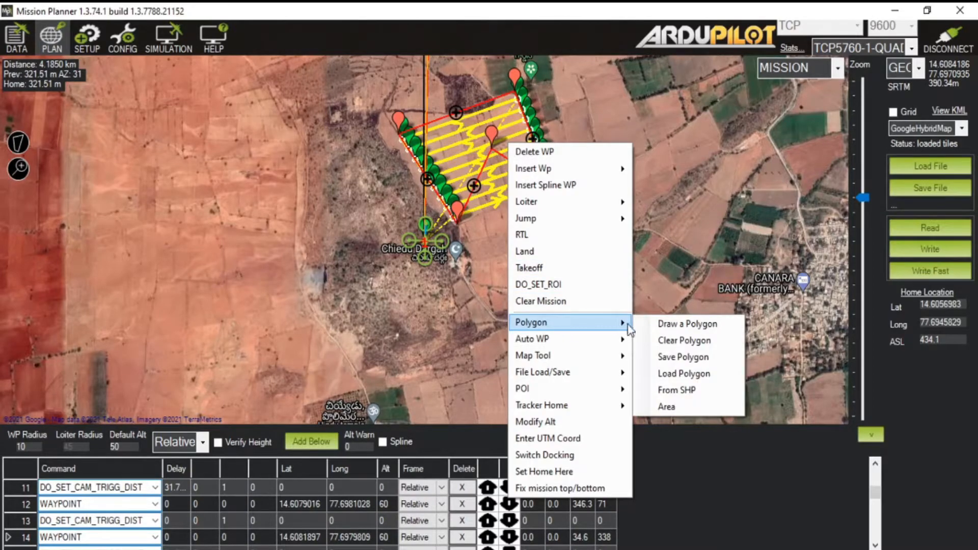
left_click(675, 342)
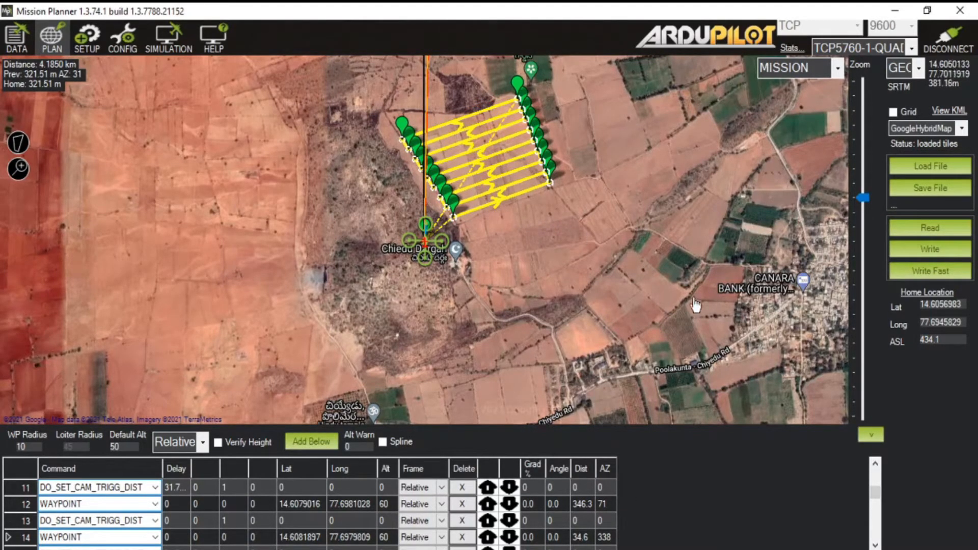
Step: Examine the survey route on the map and its takeoff, waypoint and camera trigger commands in the mission list
left_click_drag(868, 195, 866, 185)
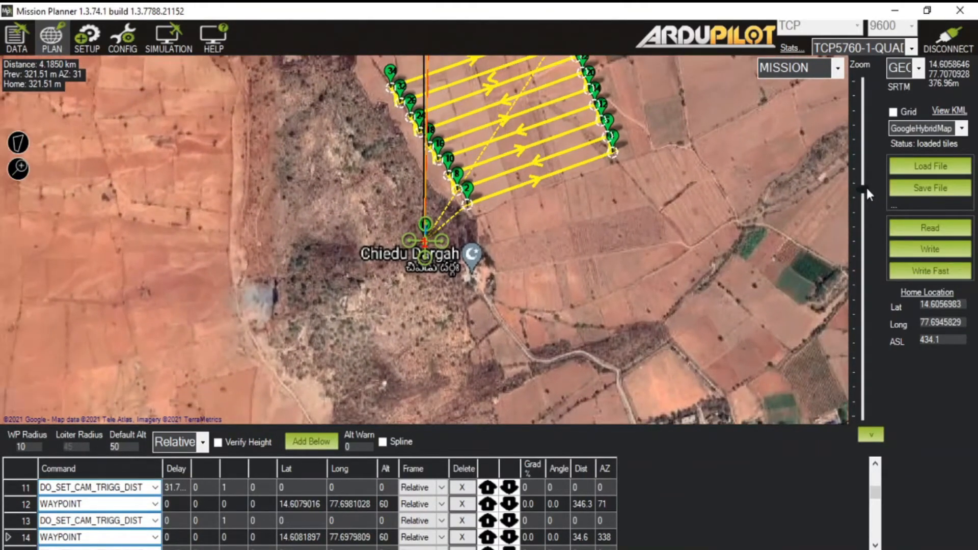
left_click_drag(658, 242, 617, 378)
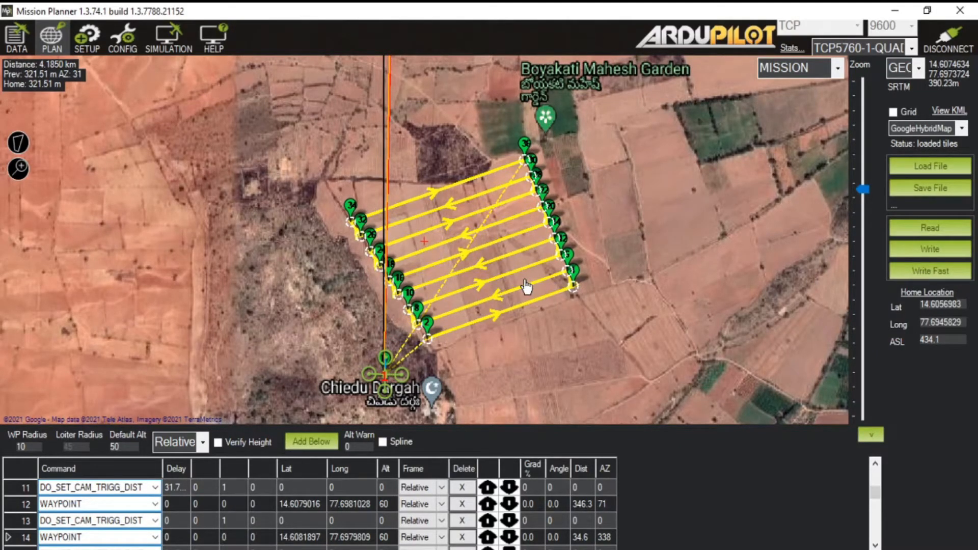
scroll(411, 520, "up", 4)
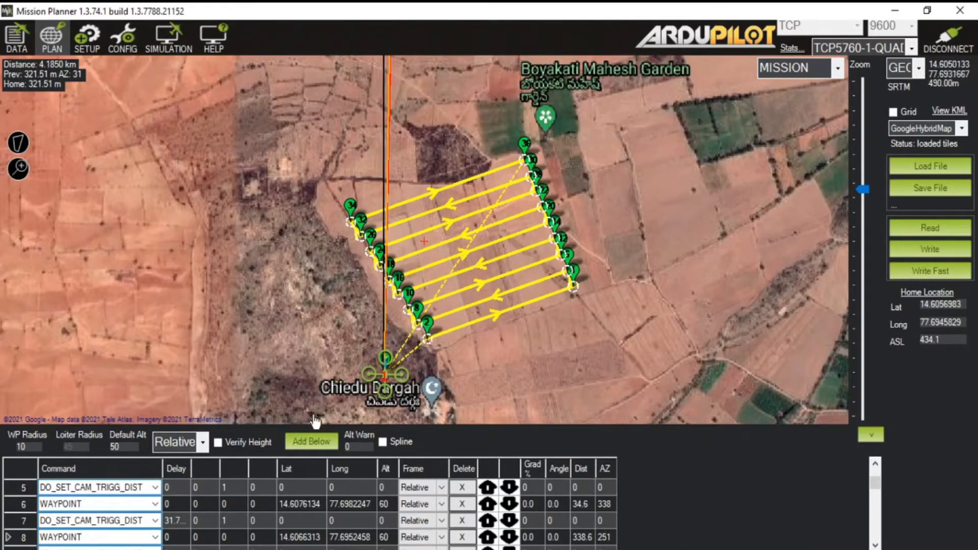
scroll(157, 494, "up", 2)
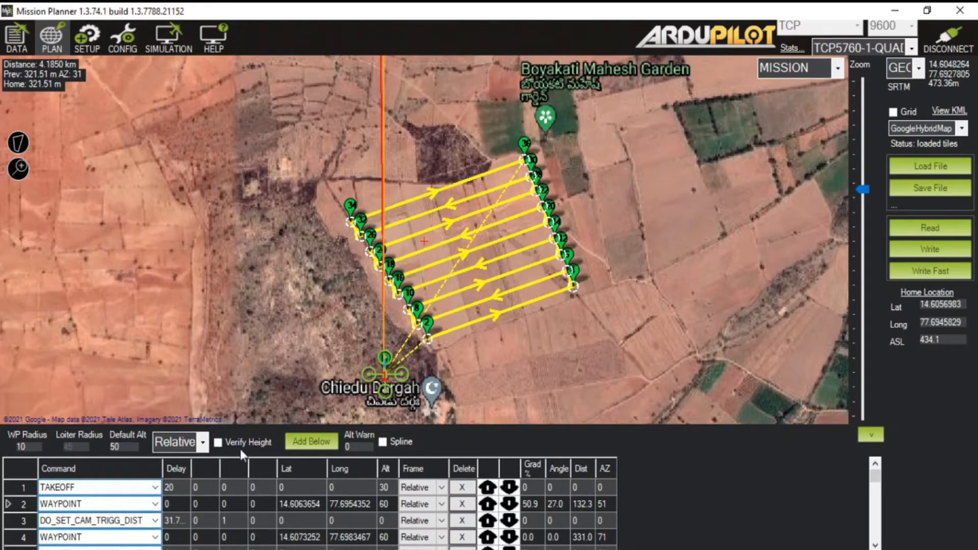
left_click(425, 334)
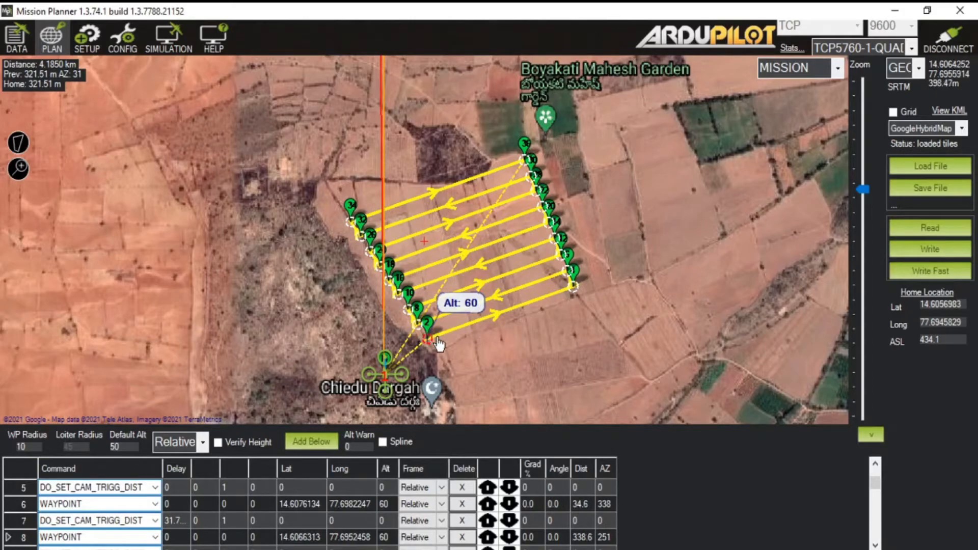
left_click(426, 343)
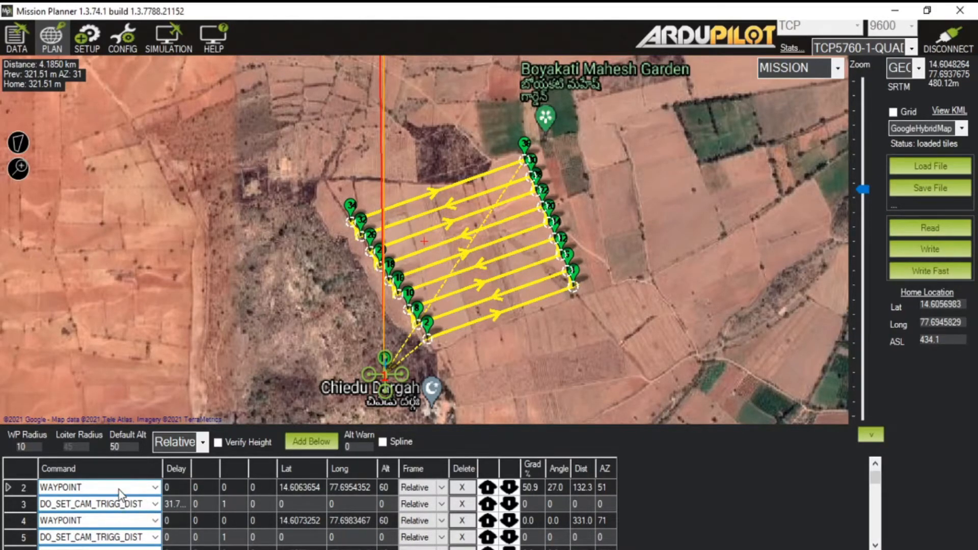
scroll(119, 492, "up", 1)
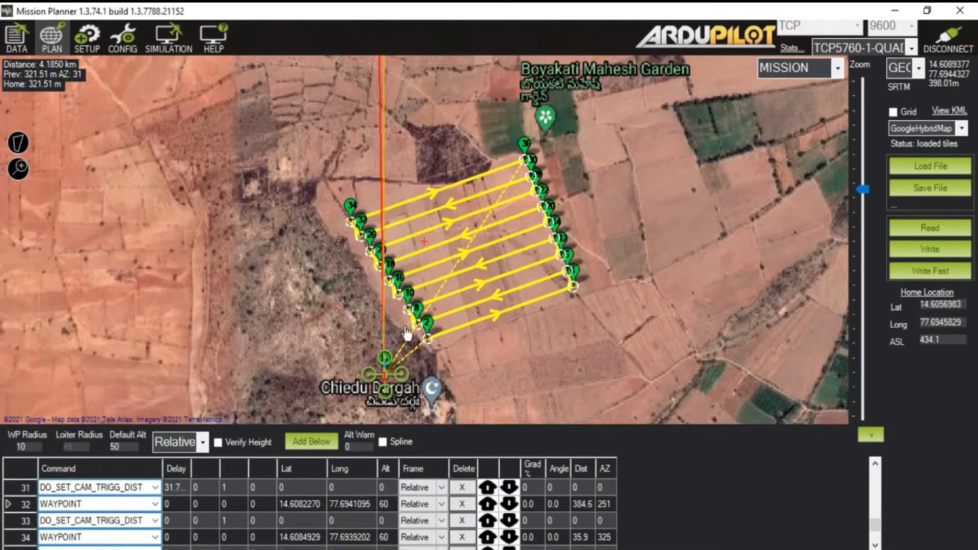
scroll(109, 507, "up", 10)
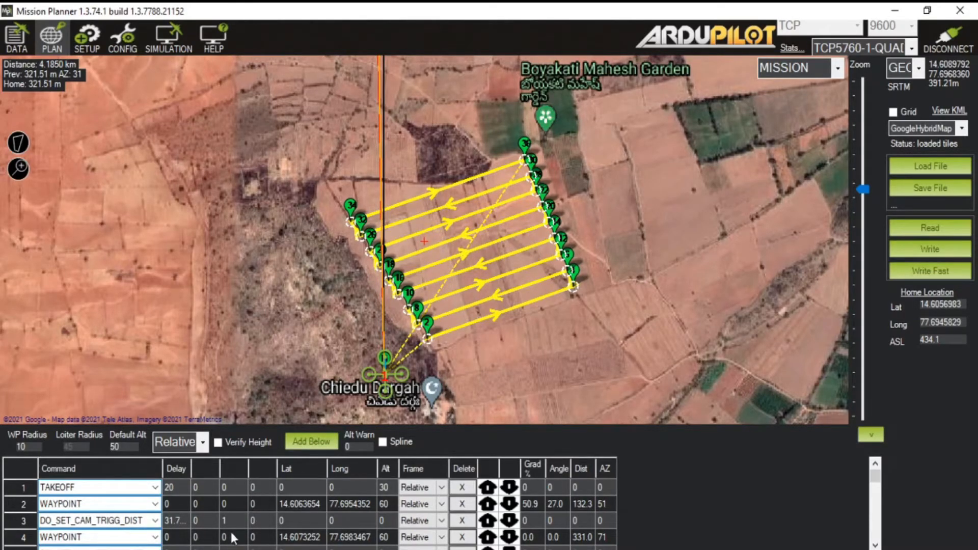
scroll(256, 524, "down", 1)
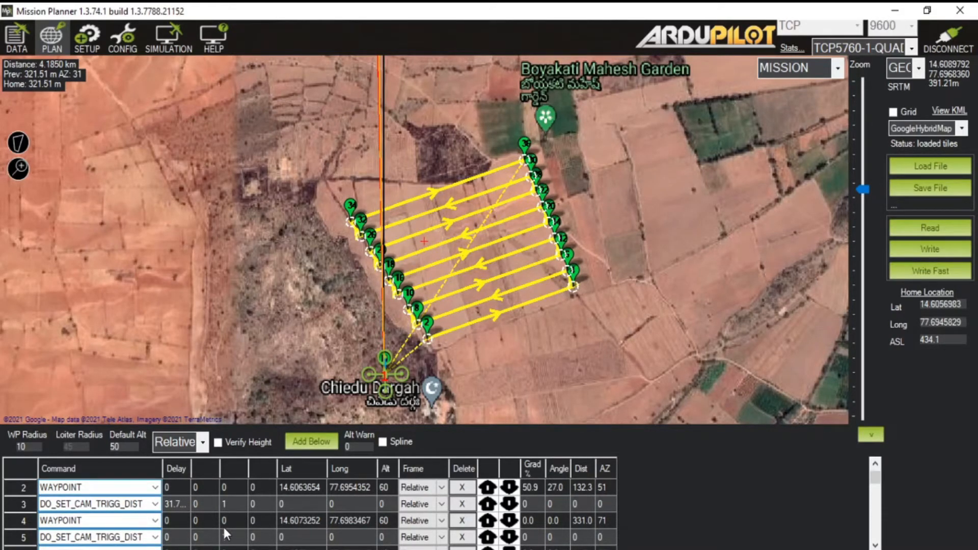
scroll(225, 532, "down", 10)
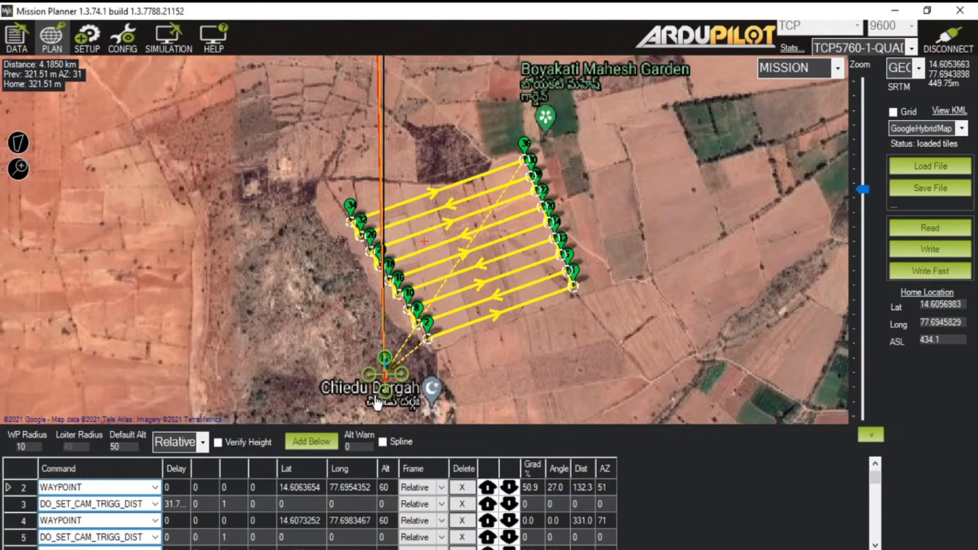
scroll(640, 472, "up", 1)
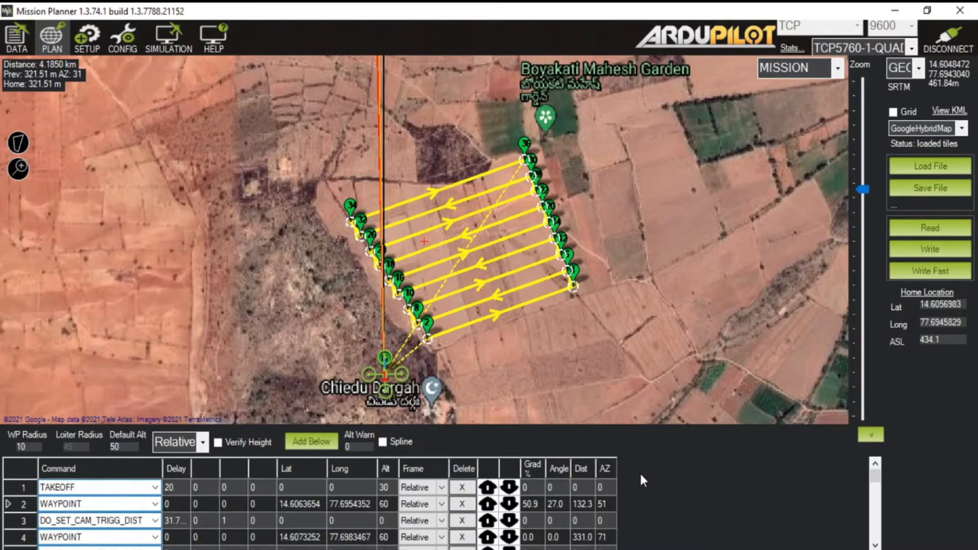
scroll(640, 472, "down", 11)
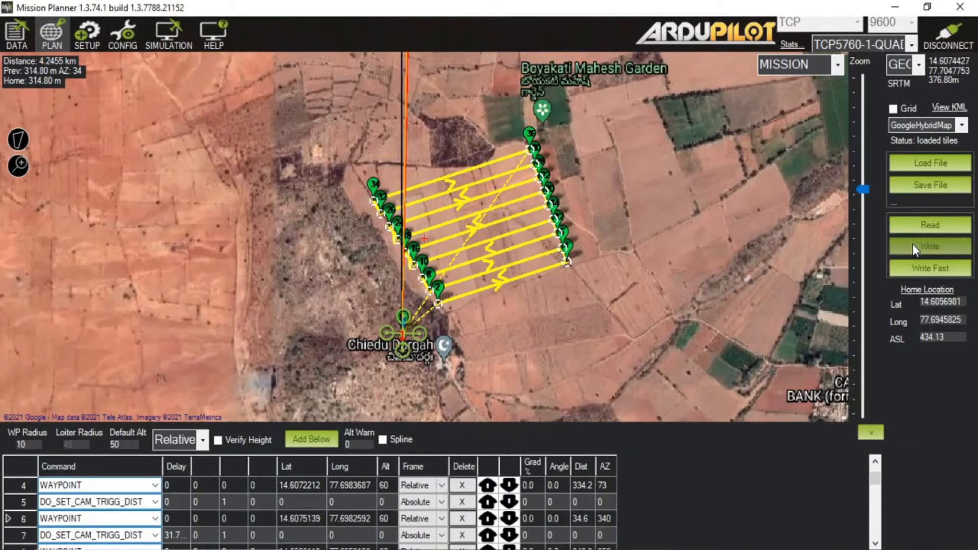
Step: Write the survey mission to the quadcopter and read it back, replacing the existing points
left_click(915, 248)
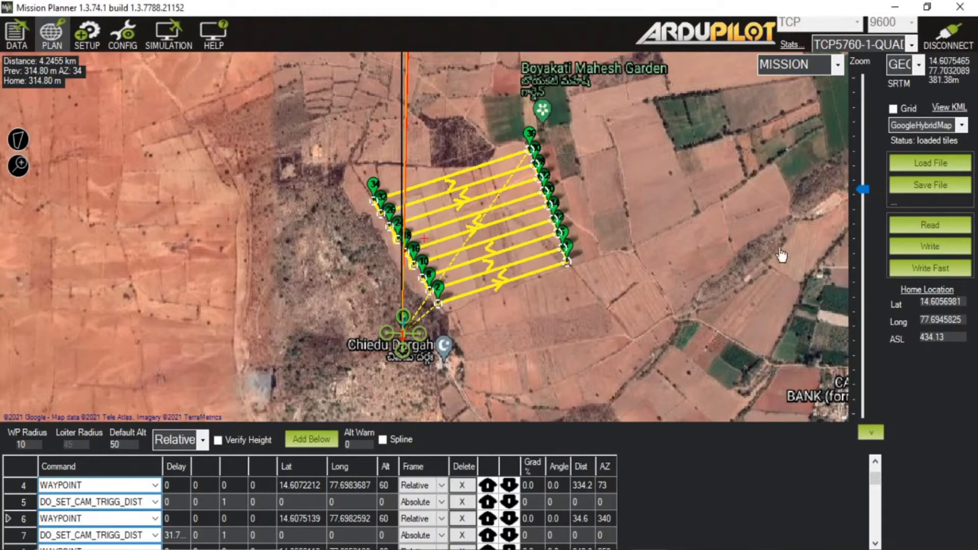
left_click(919, 230)
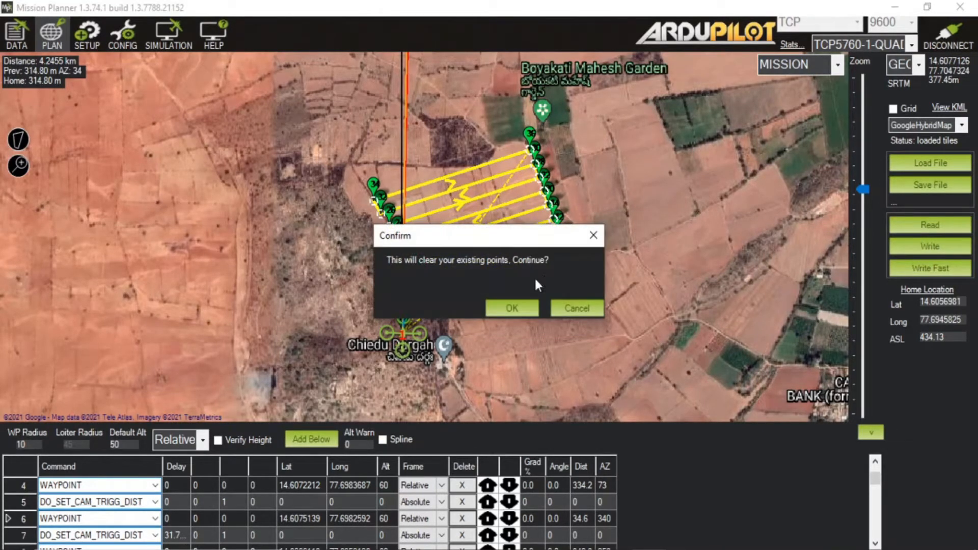
left_click(513, 305)
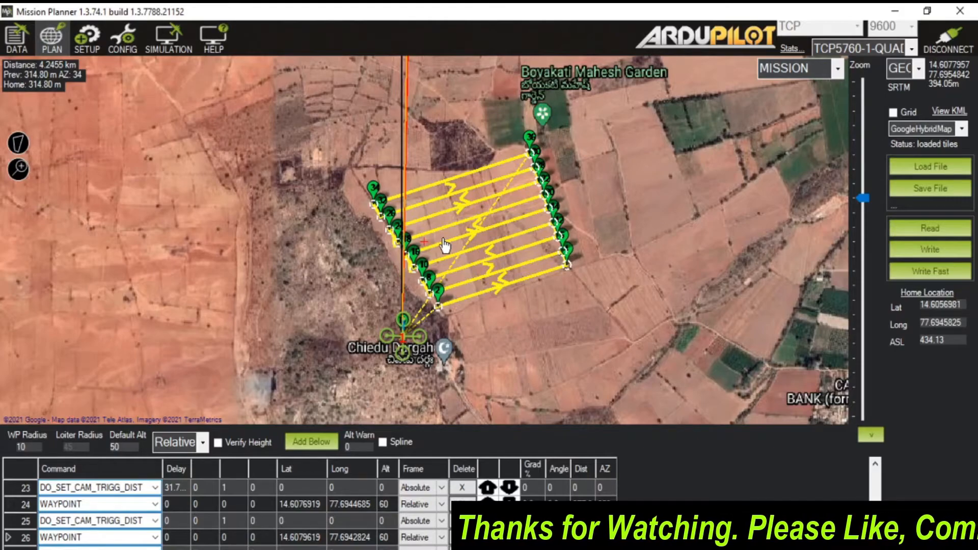
Step: Switch to the flight data view and set the quadcopter's flight mode to Guided
left_click(16, 36)
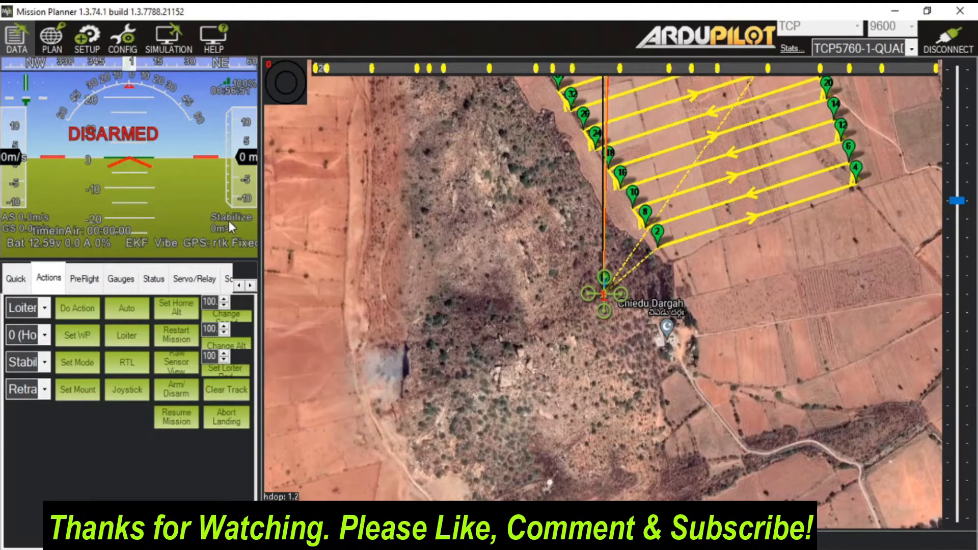
left_click(41, 361)
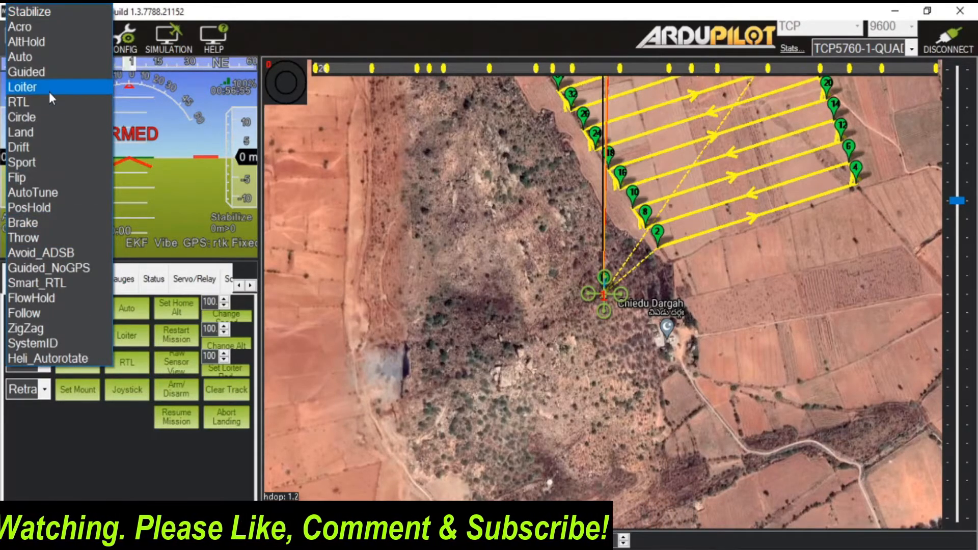
left_click(44, 75)
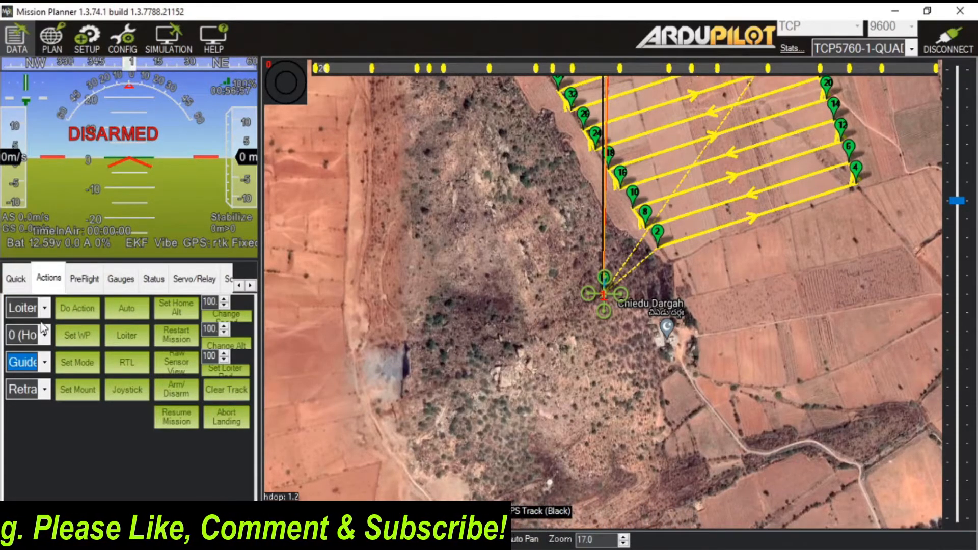
left_click(73, 364)
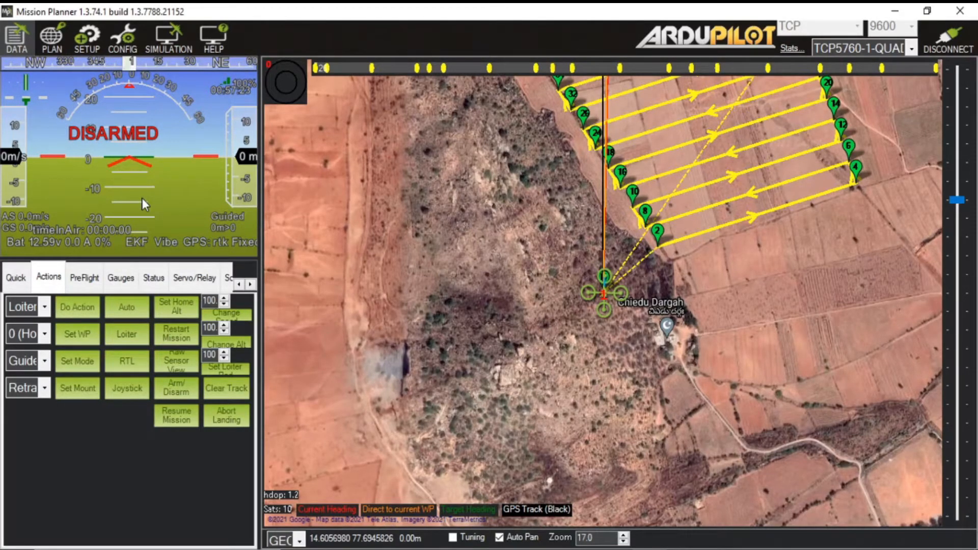
left_click(172, 387)
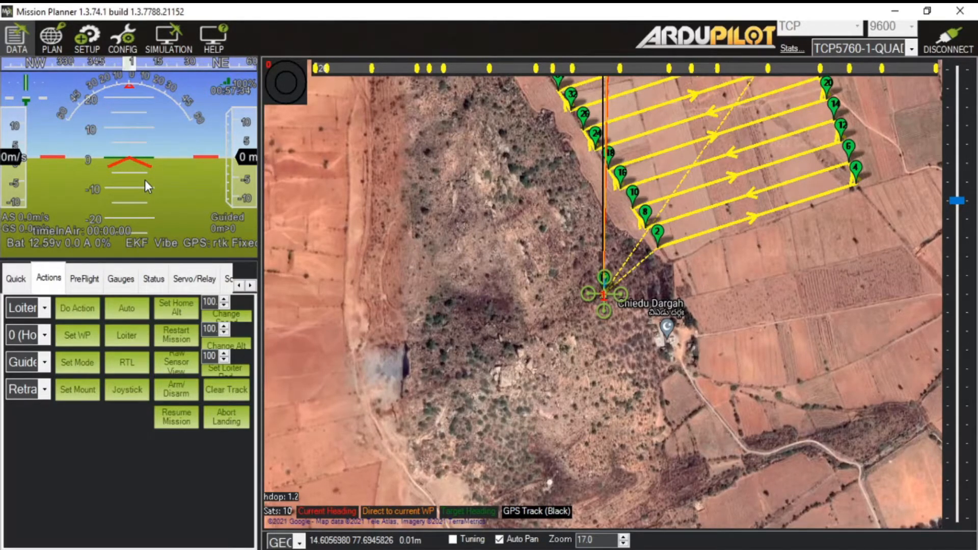
right_click(603, 294)
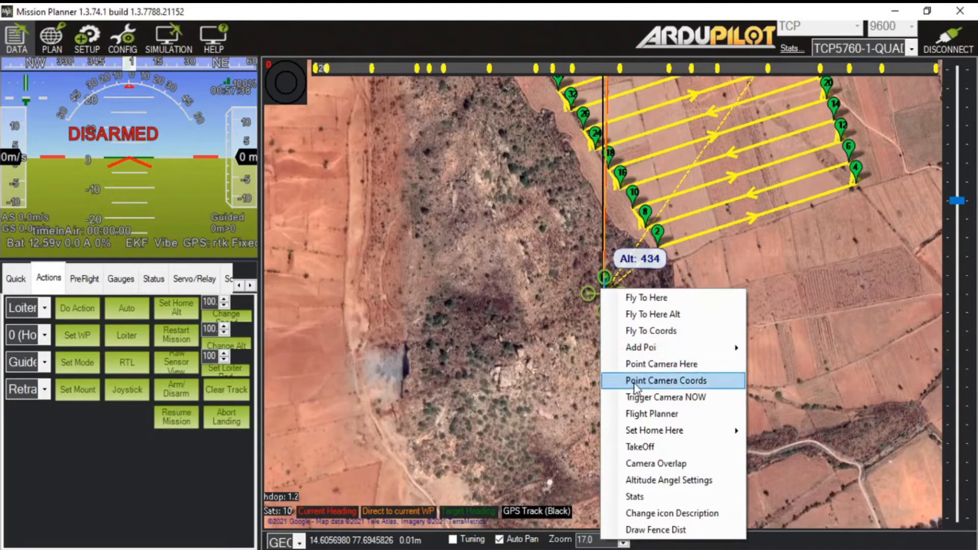
left_click(640, 446)
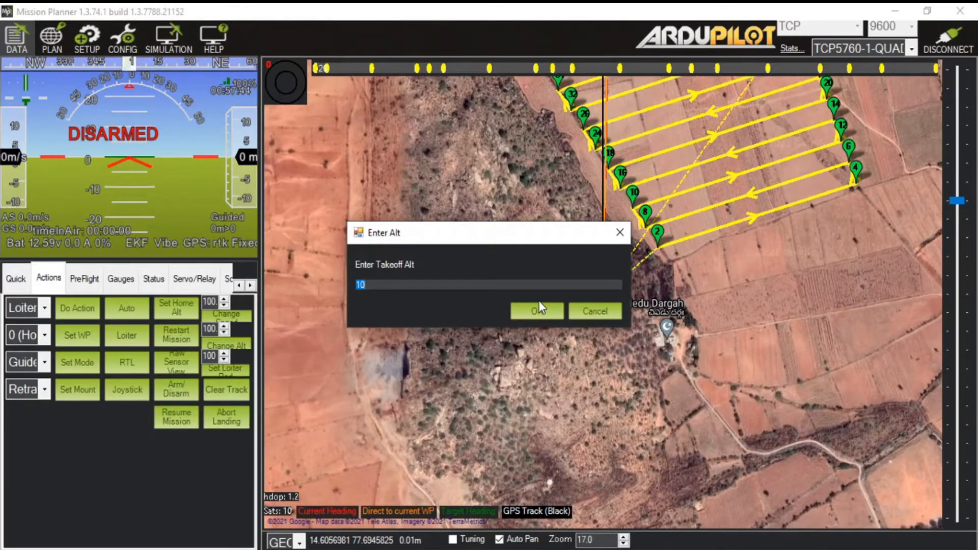
left_click(617, 241)
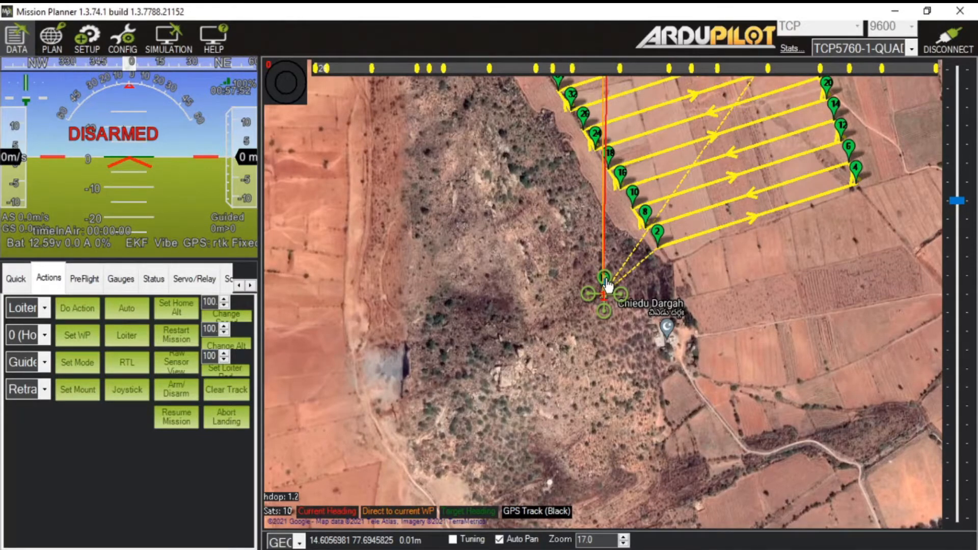
mouse_move(601, 292)
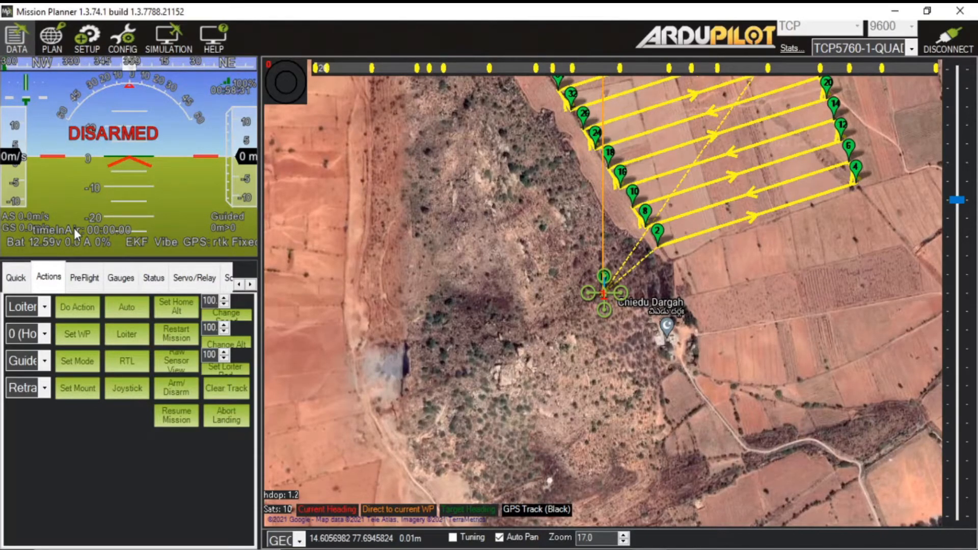
Step: Arm the quadcopter and execute the Mission_Start action to begin the survey flight
left_click(169, 388)
left_click(46, 307)
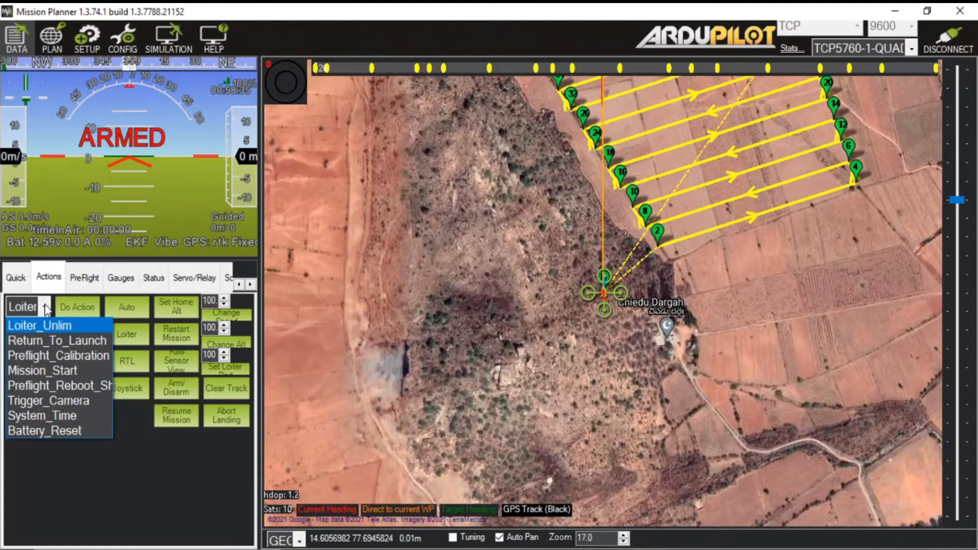
left_click(43, 368)
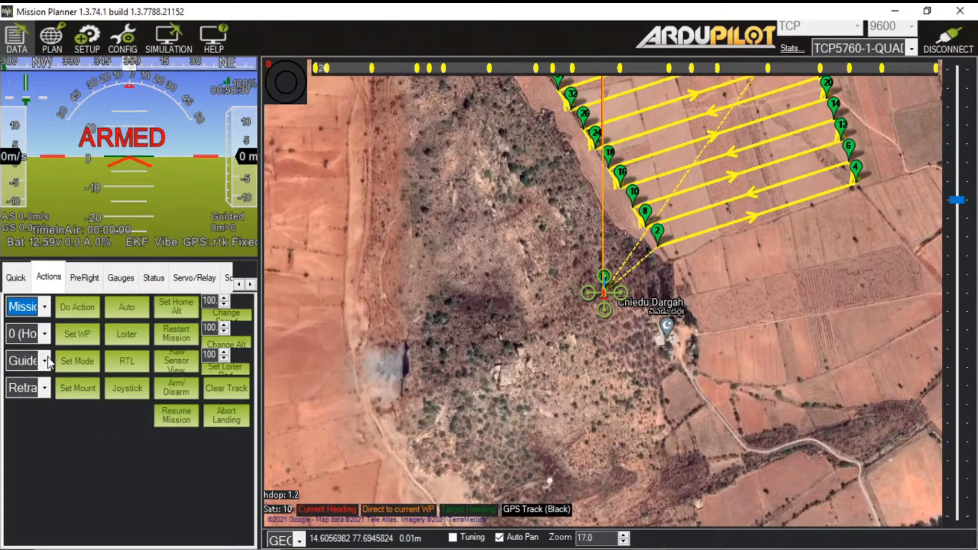
left_click(69, 315)
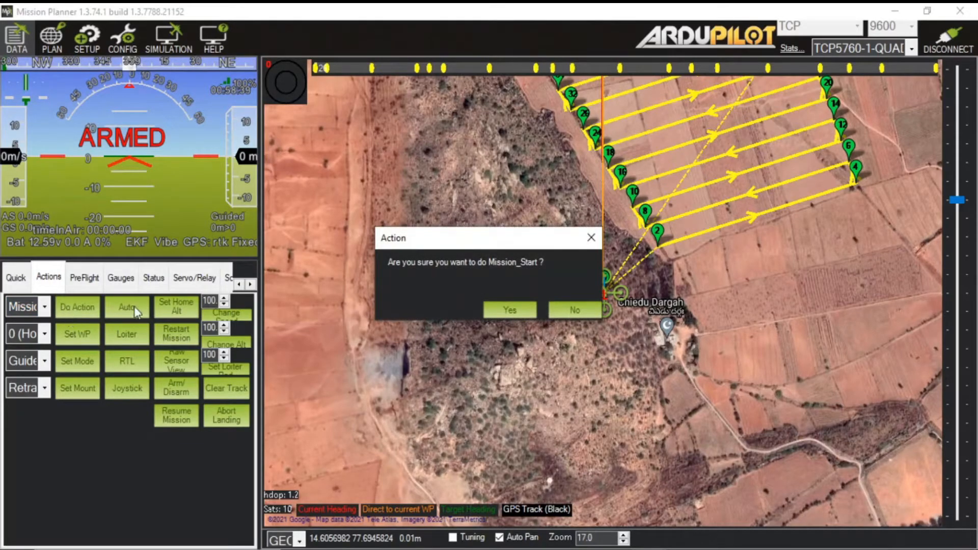
left_click(513, 310)
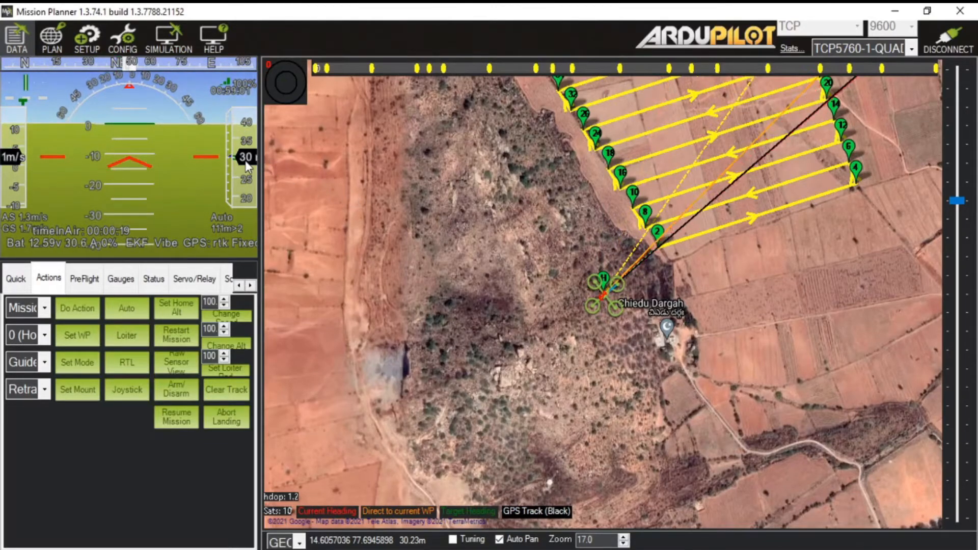
Step: Monitor the survey flight, examining the camera photo points on the map and the enlarged heads-up display
mouse_move(618, 278)
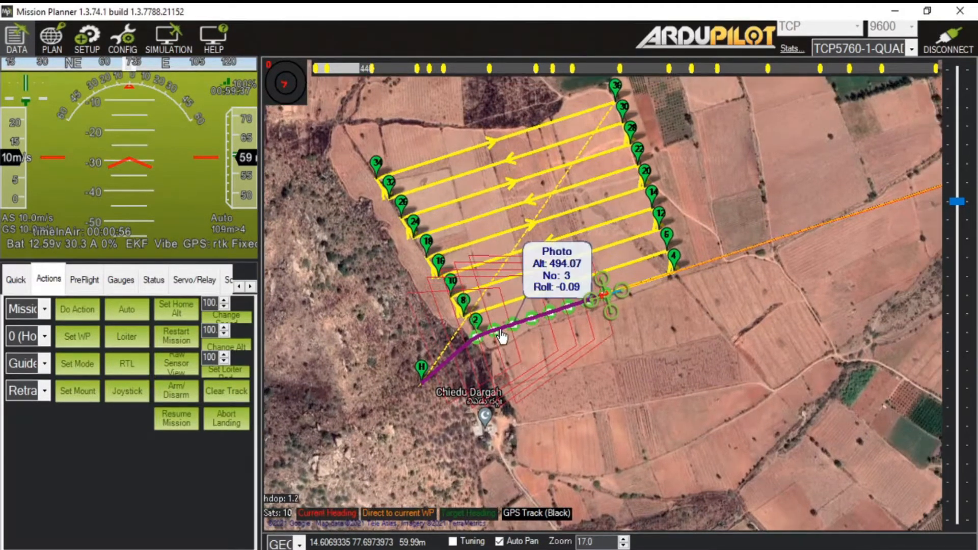
mouse_move(496, 333)
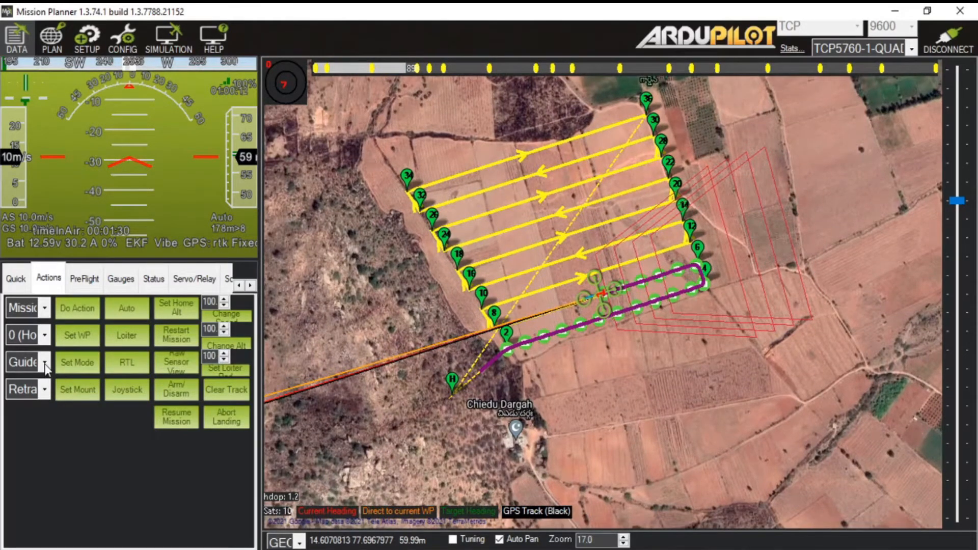
left_click(45, 364)
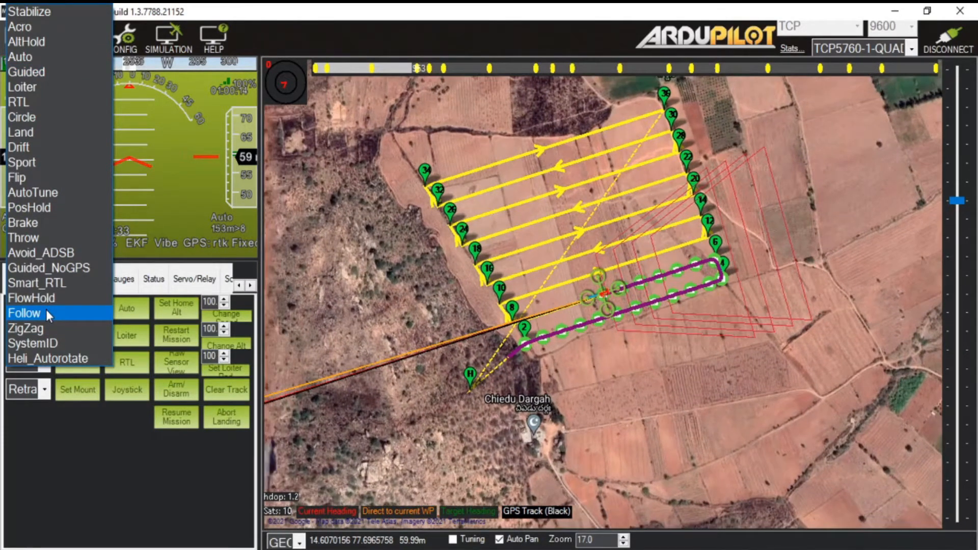
left_click(47, 432)
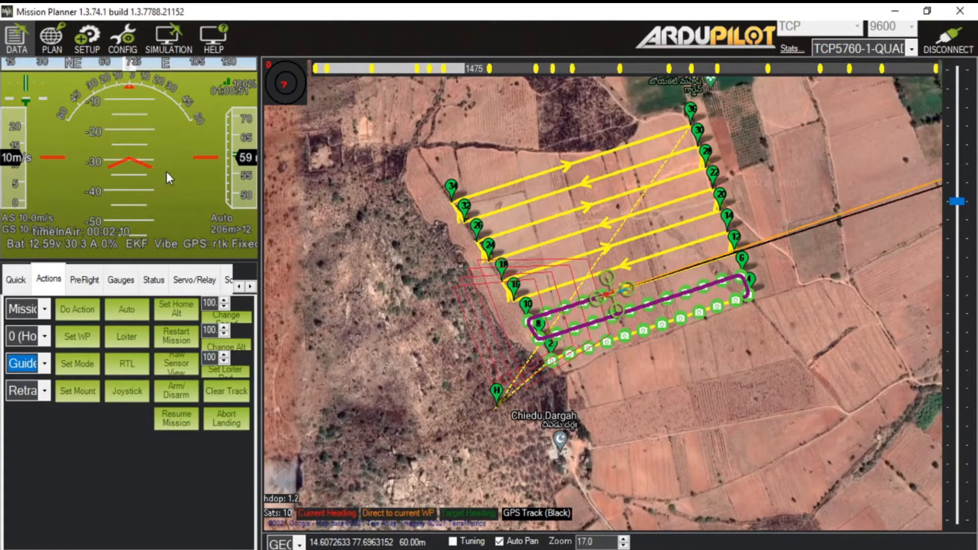
double_click(170, 135)
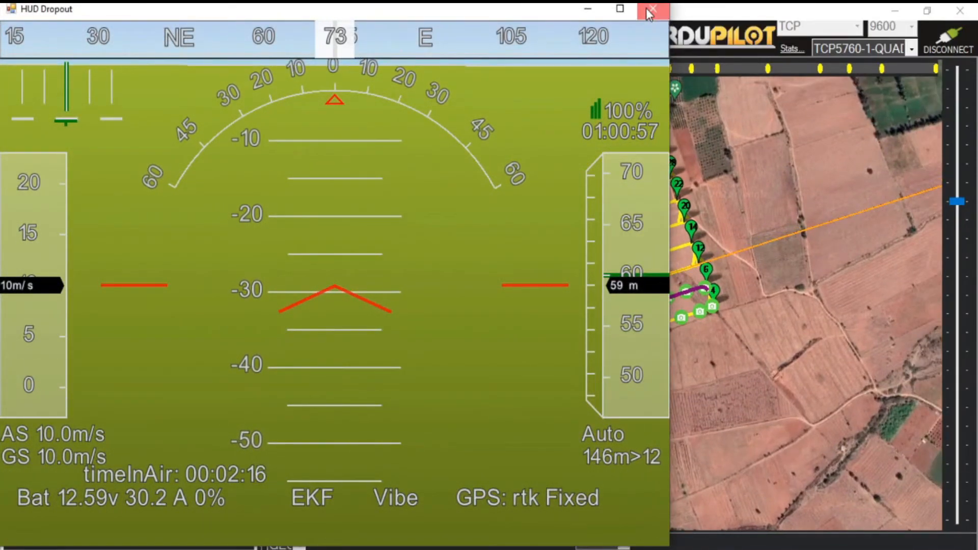
left_click(646, 14)
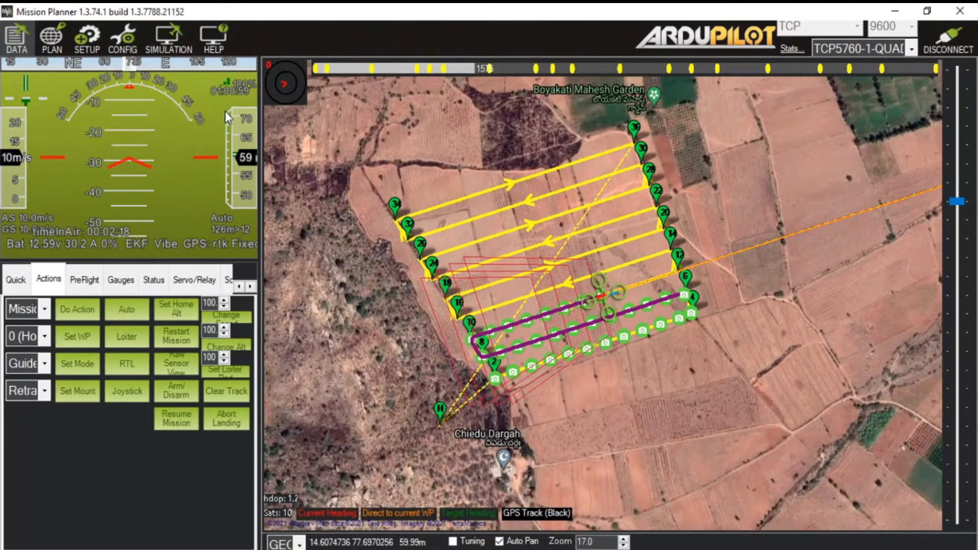
Step: Open the full parameter tree in the configuration view and search for "sim"
left_click(116, 40)
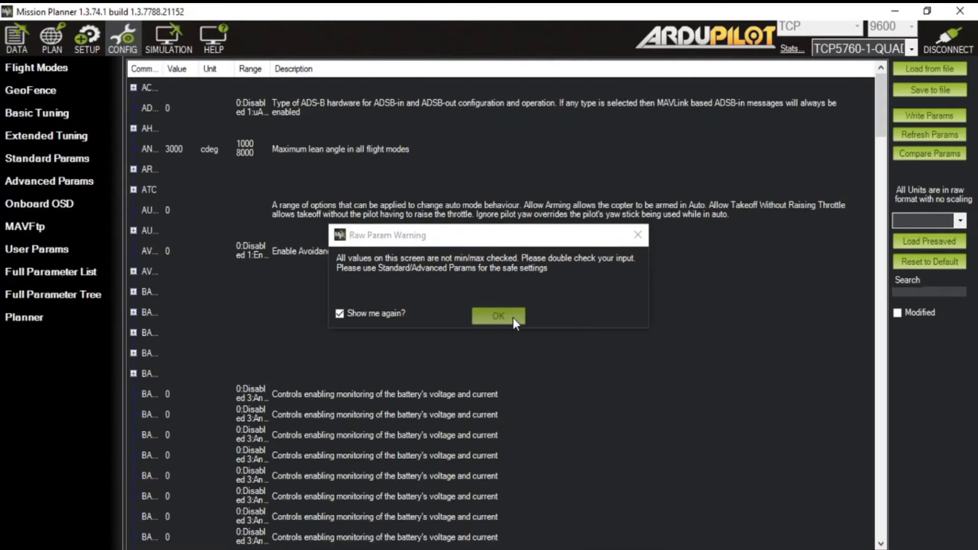
left_click(513, 316)
left_click(60, 295)
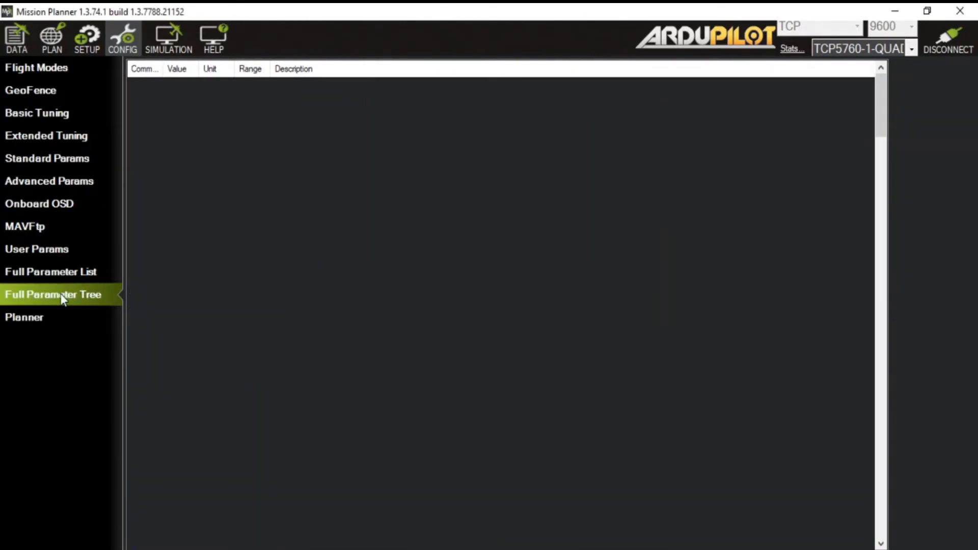
left_click(502, 315)
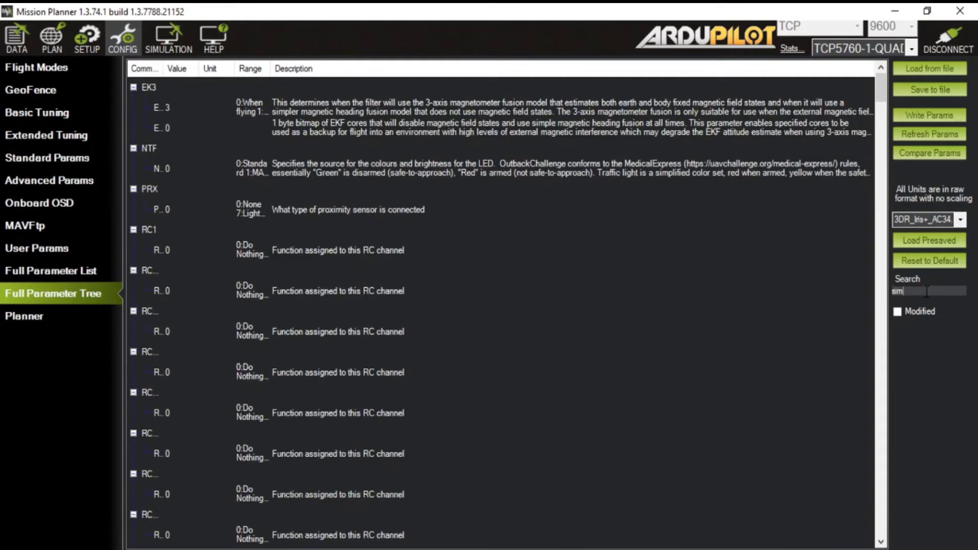
Step: Find the wind parameters near the end of the SIM group and set the simulated wind direction to 73
scroll(199, 403, "down", 15)
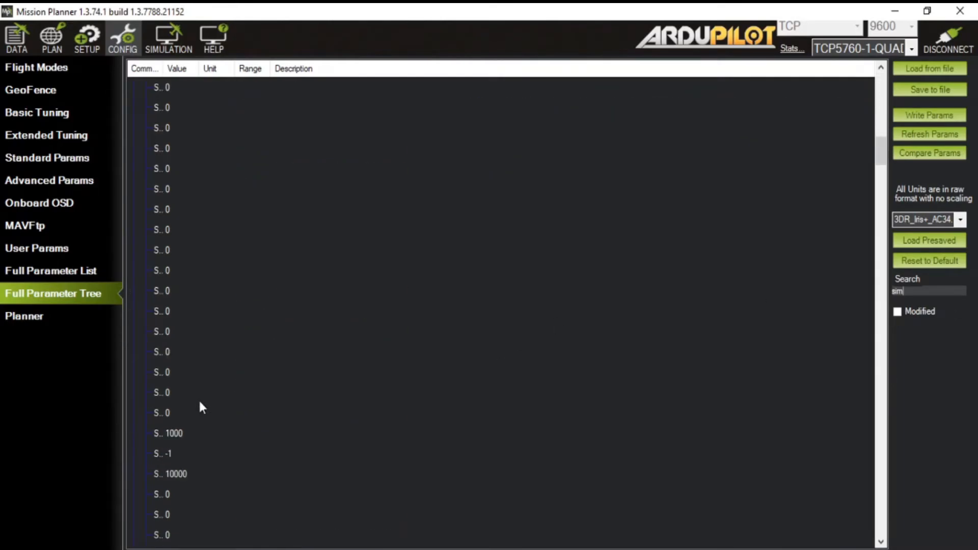
scroll(197, 398, "down", 1)
scroll(176, 245, "up", 5)
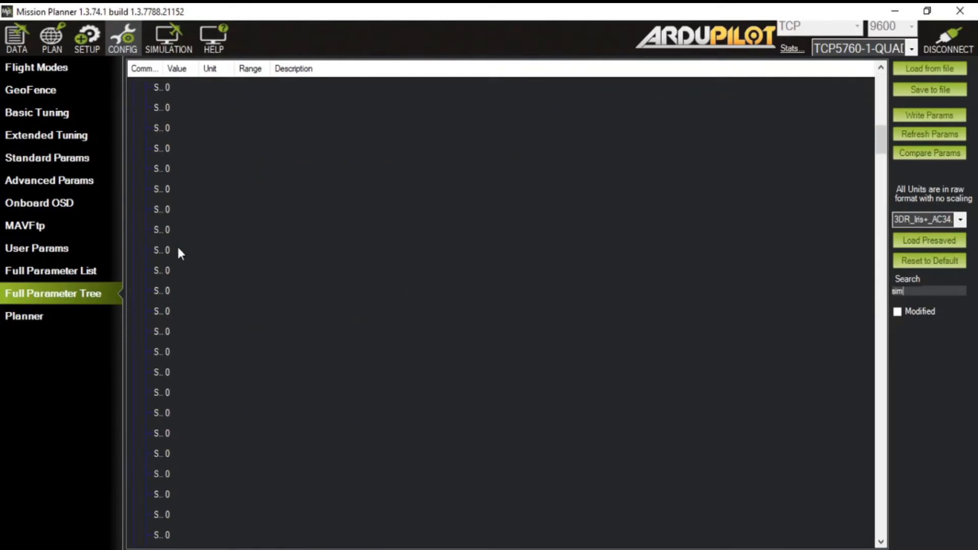
scroll(172, 172, "up", 2)
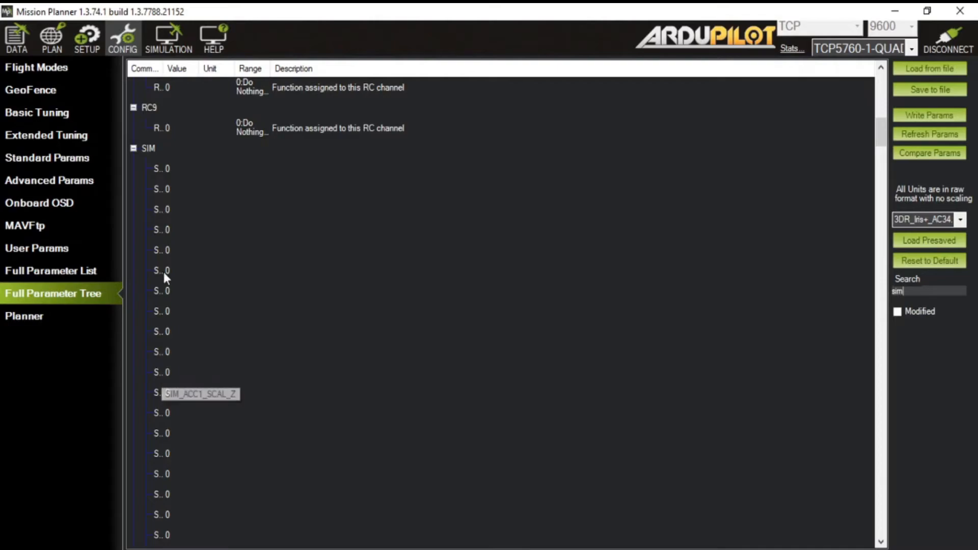
scroll(155, 235, "down", 2)
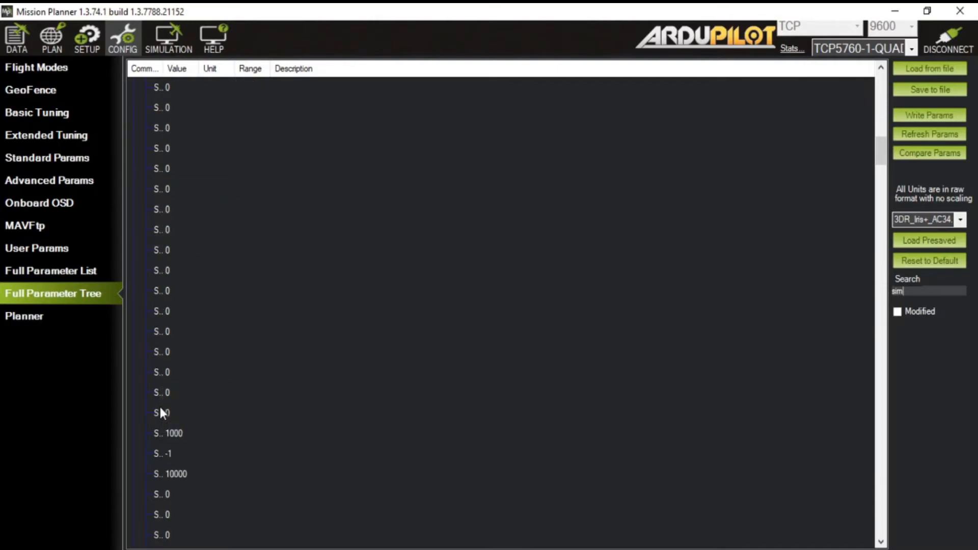
scroll(159, 438, "down", 10)
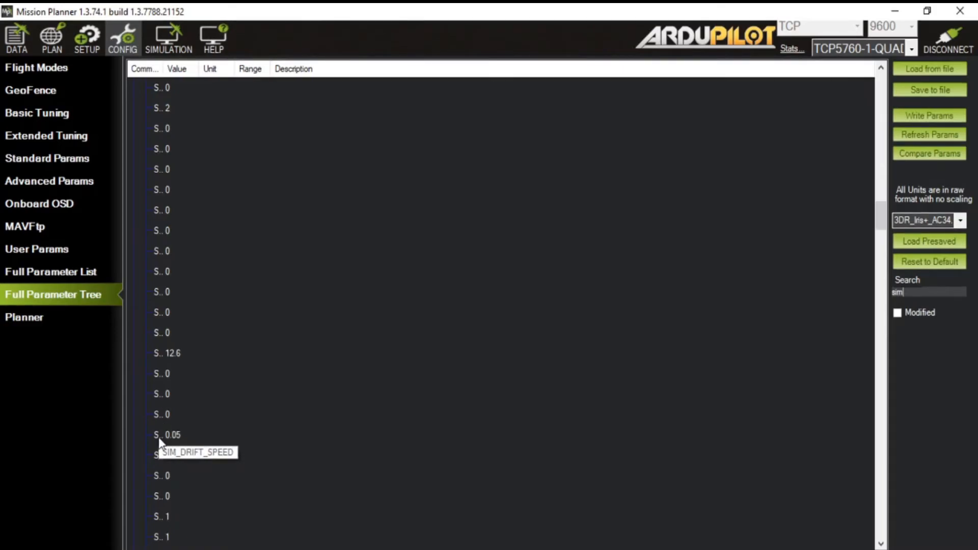
scroll(158, 437, "down", 1)
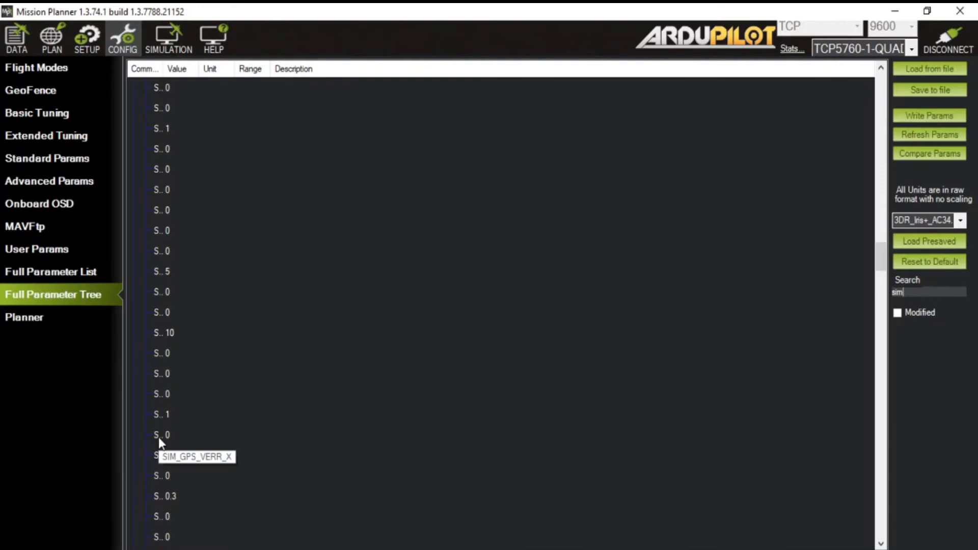
scroll(158, 438, "down", 5)
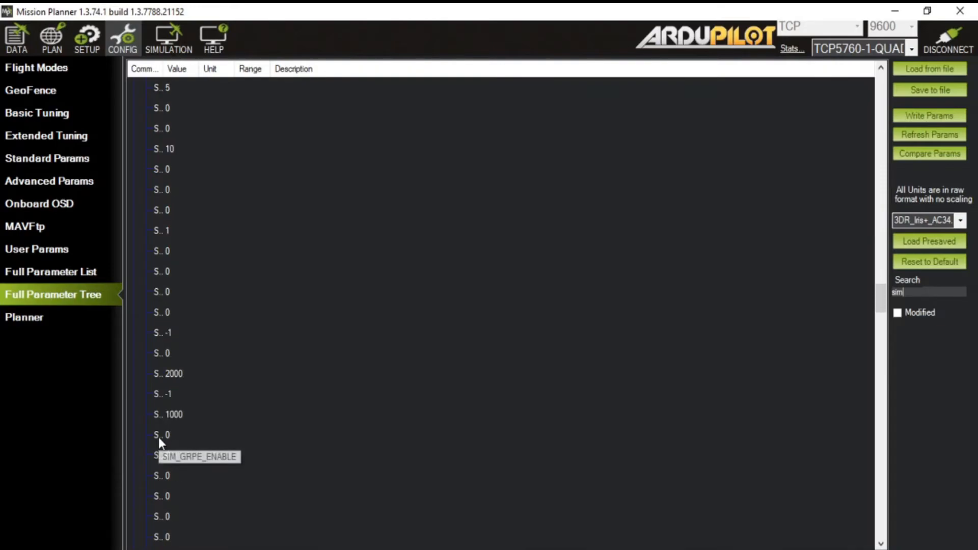
scroll(158, 437, "down", 6)
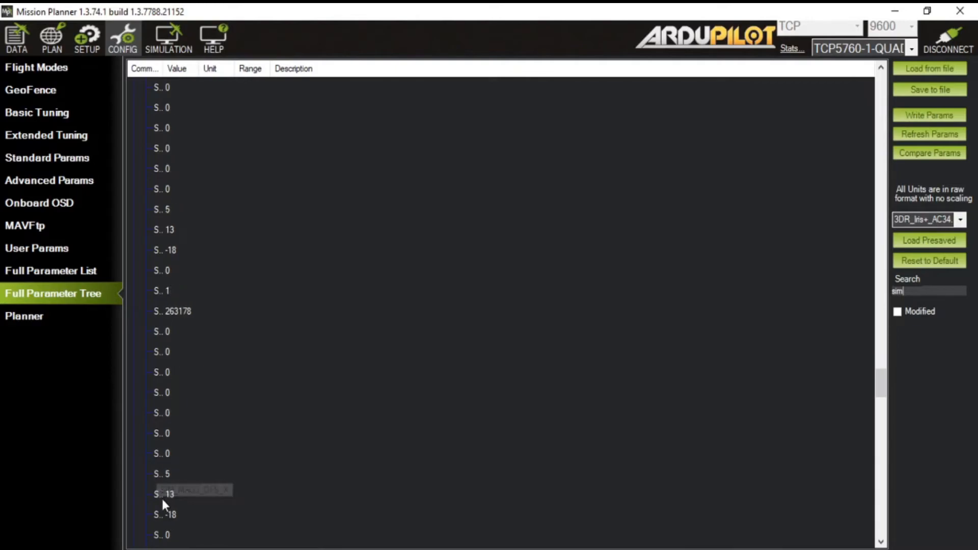
scroll(163, 500, "down", 8)
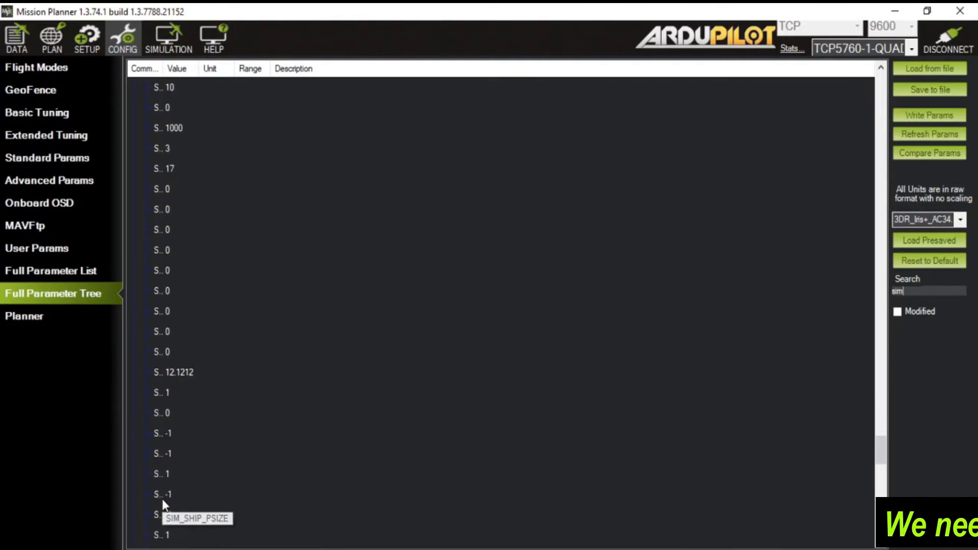
scroll(162, 499, "down", 5)
scroll(162, 501, "down", 3)
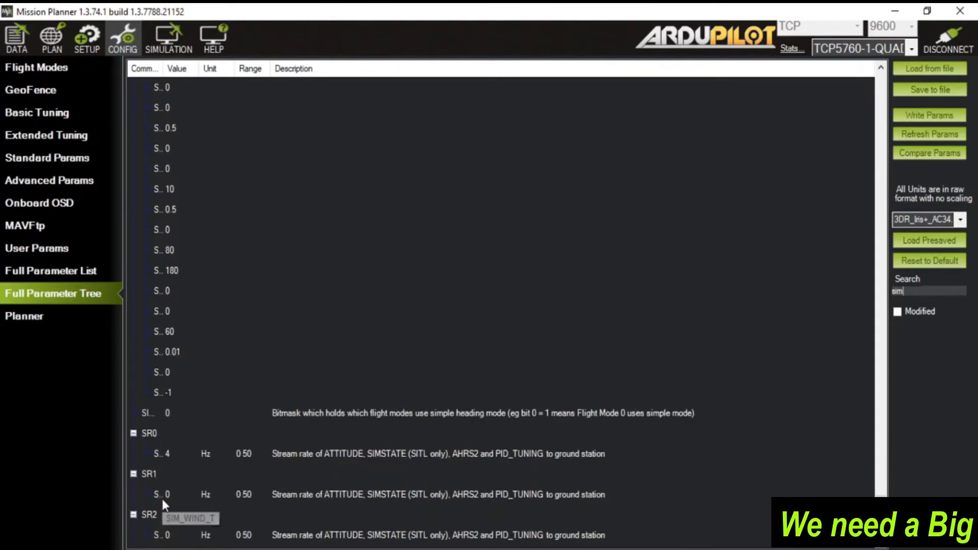
left_click(167, 269)
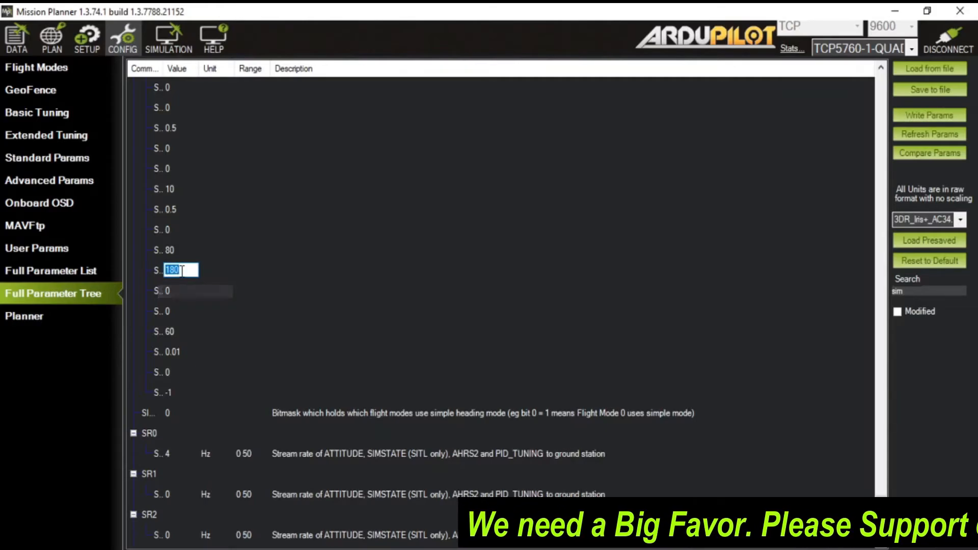
type("7")
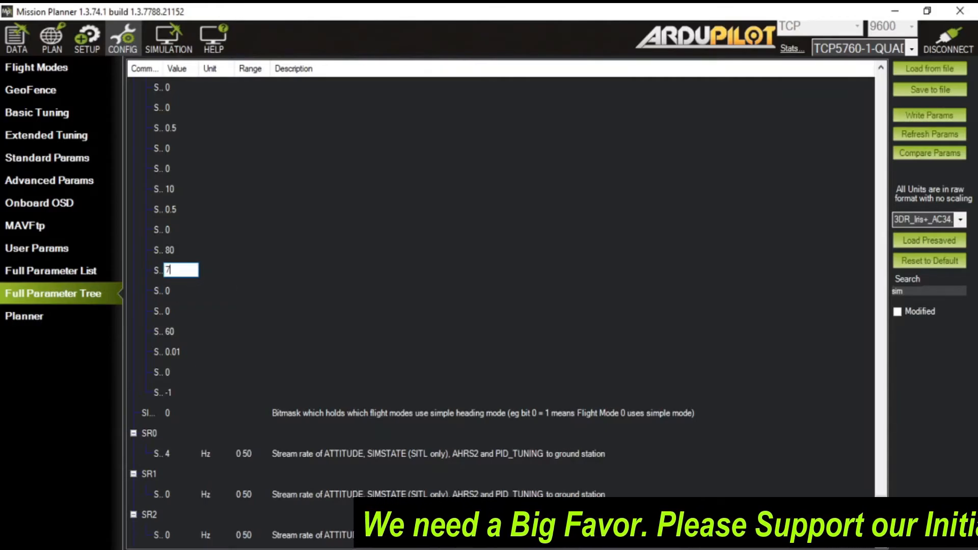
type("3")
left_click(157, 288)
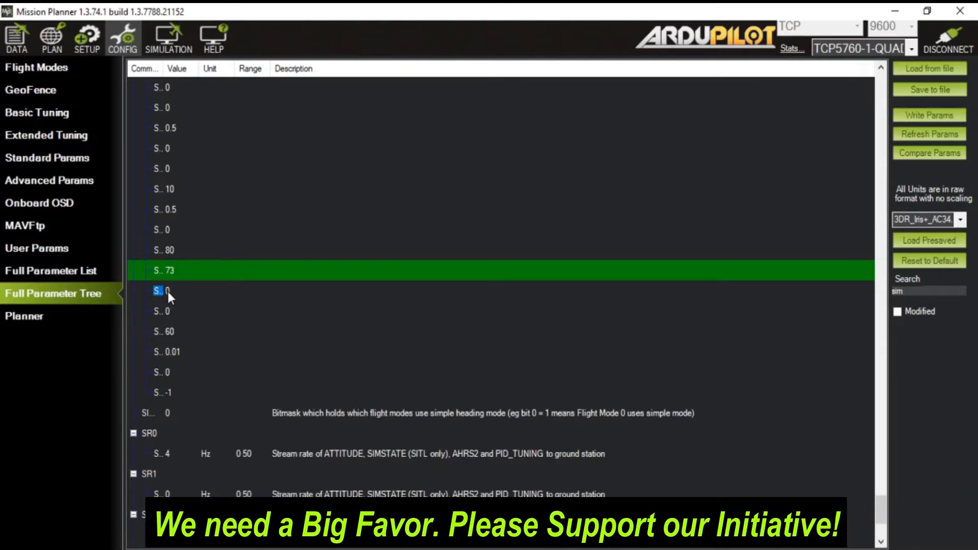
Step: Set the simulated wind speed parameter, directly below the wind direction, to 15
left_click(167, 292)
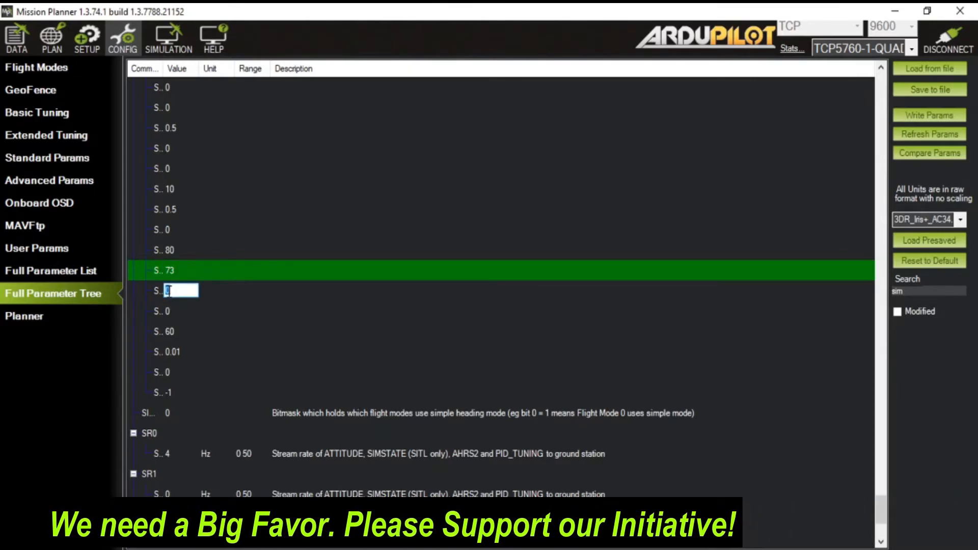
type("15")
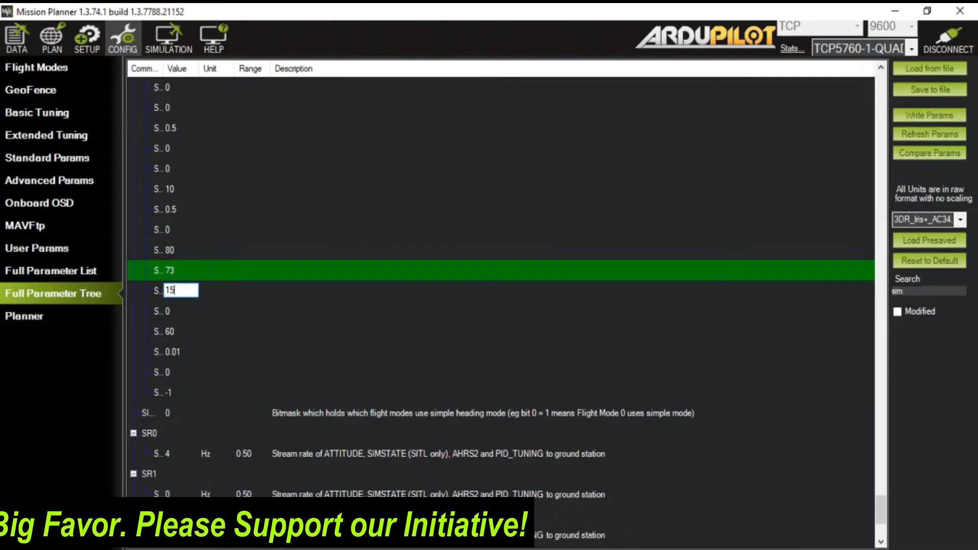
left_click(248, 300)
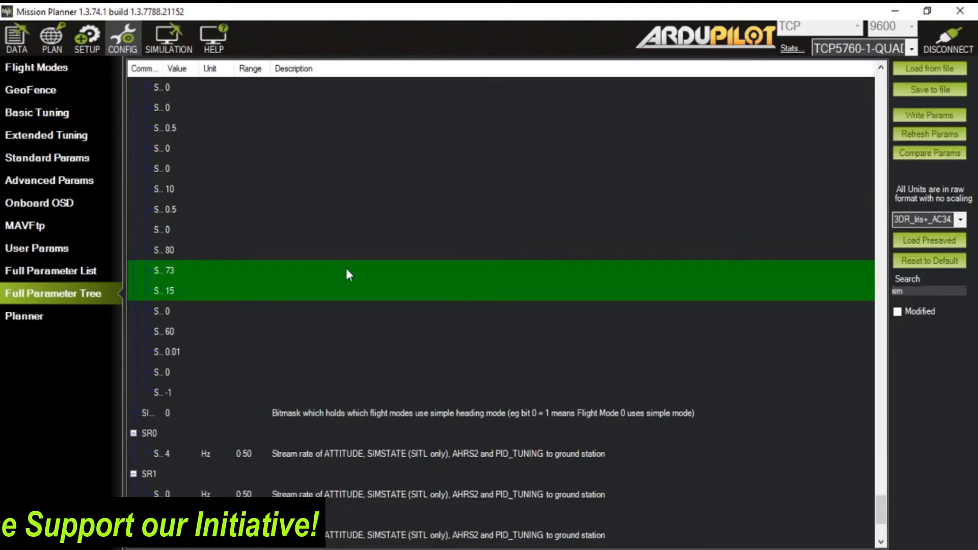
Step: Write the two changed simulation parameters to the quadcopter
scroll(244, 249, "up", 6)
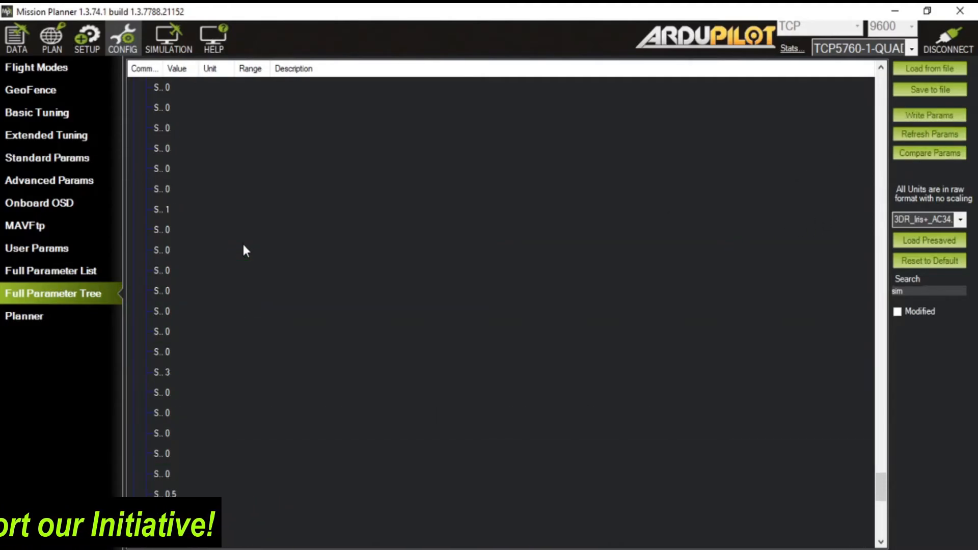
scroll(244, 249, "down", 4)
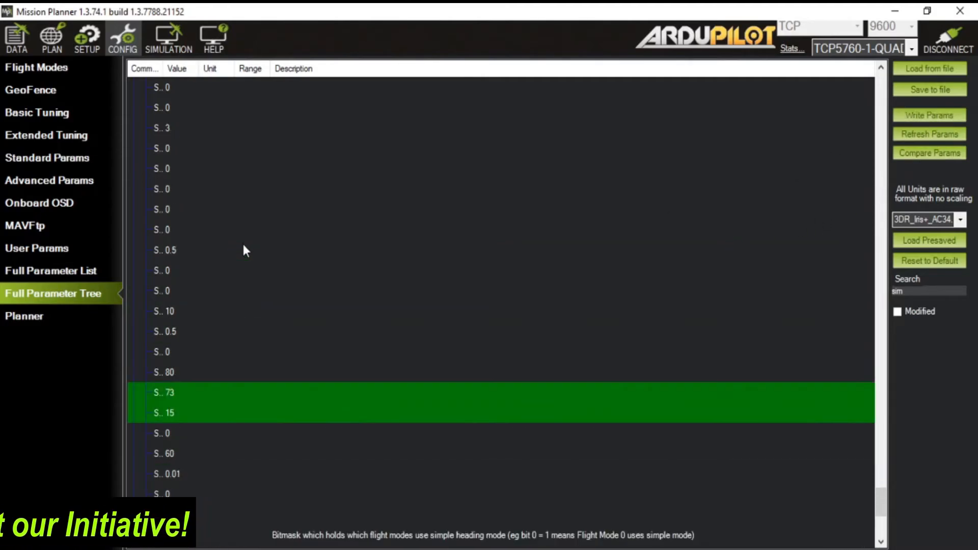
left_click(950, 116)
left_click(542, 312)
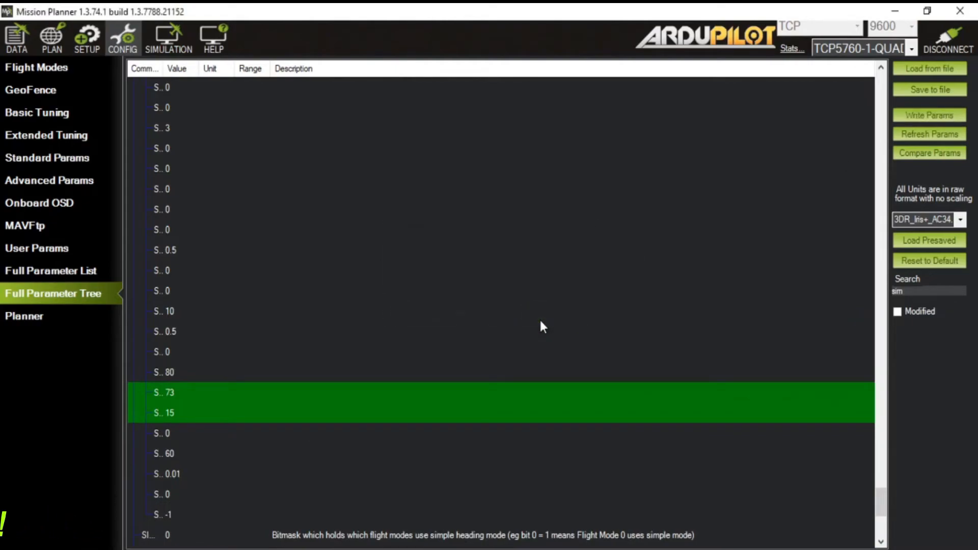
left_click(530, 302)
Step: Return to the flight data view and examine the quadcopter's attitude in wind on the enlarged heads-up display
left_click(62, 53)
left_click(17, 40)
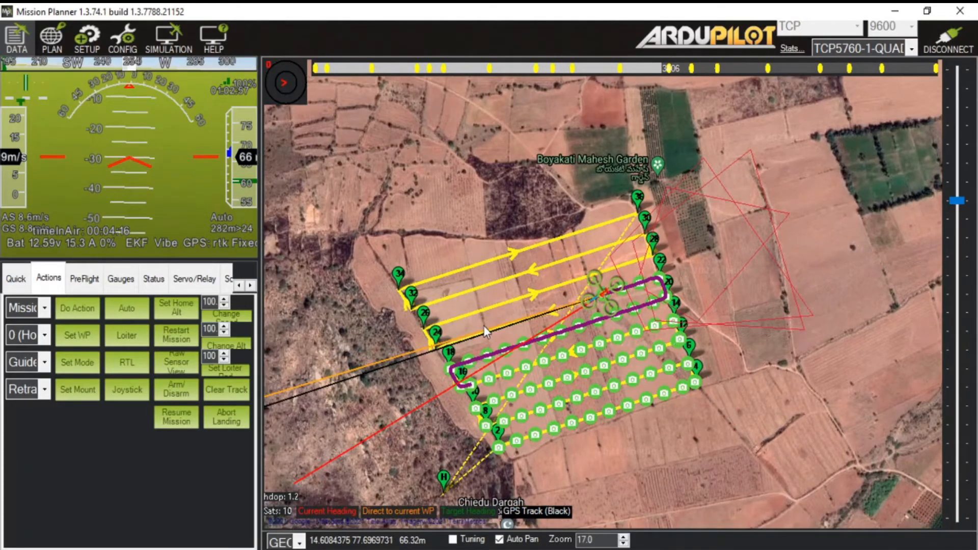
double_click(149, 138)
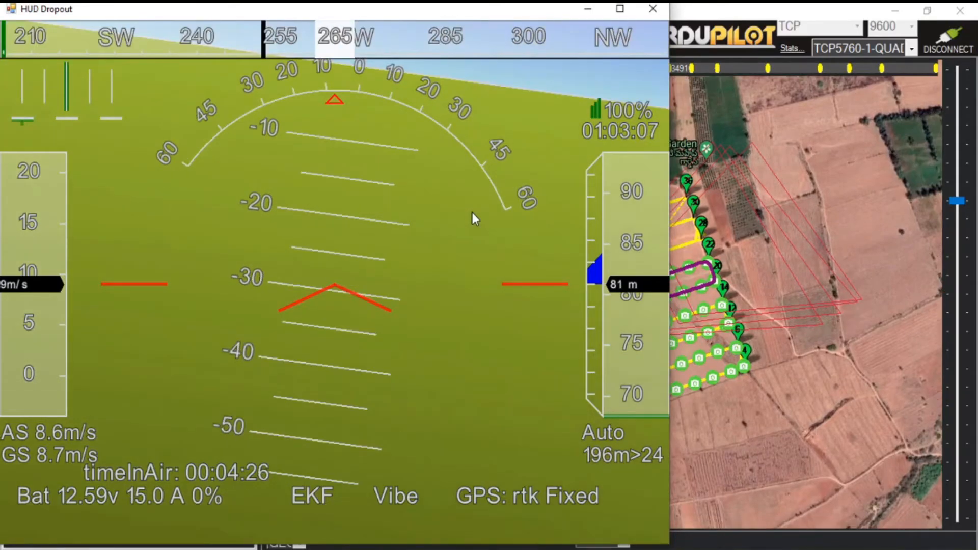
left_click(652, 11)
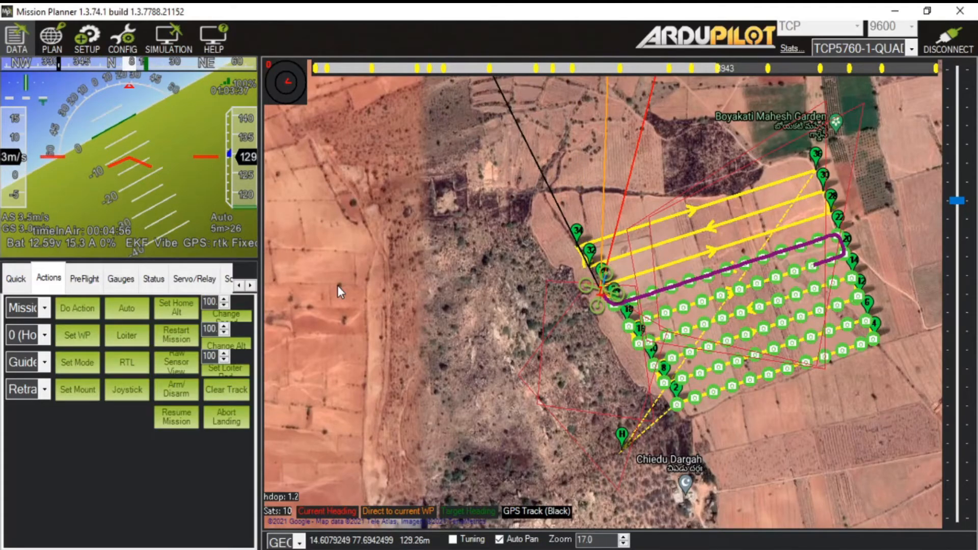
Step: Examine the quadcopter's attitude on the enlarged heads-up display, close it, and check the photo details at the quadcopter's position on the map
double_click(136, 133)
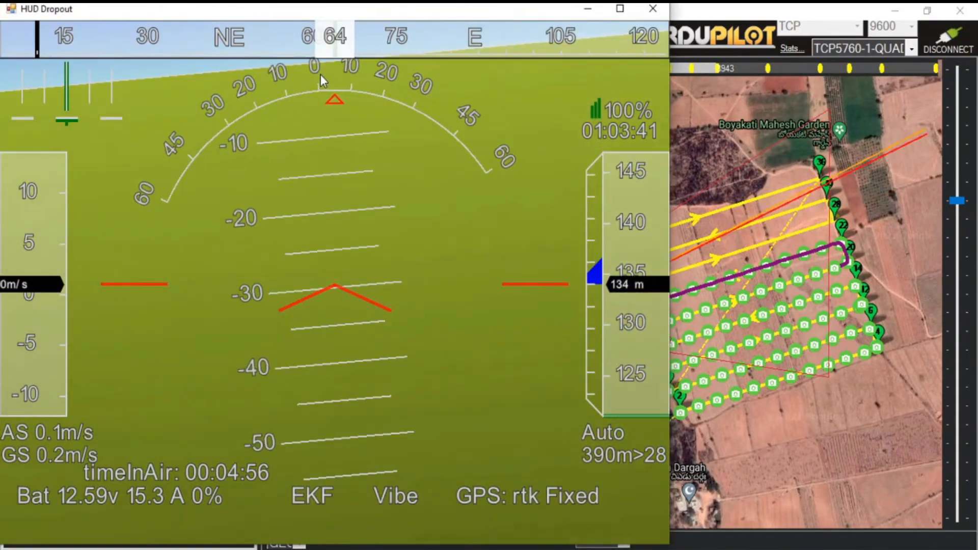
left_click(646, 9)
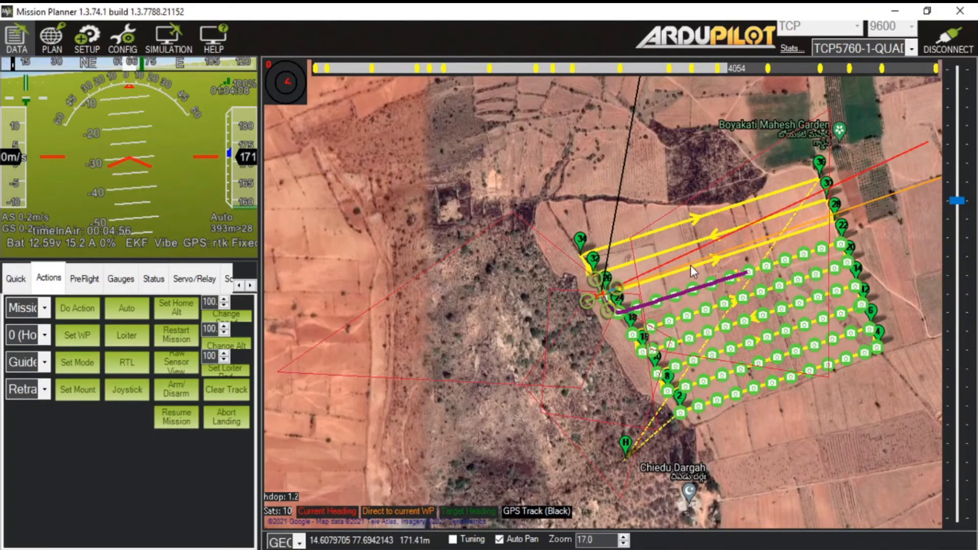
mouse_move(602, 302)
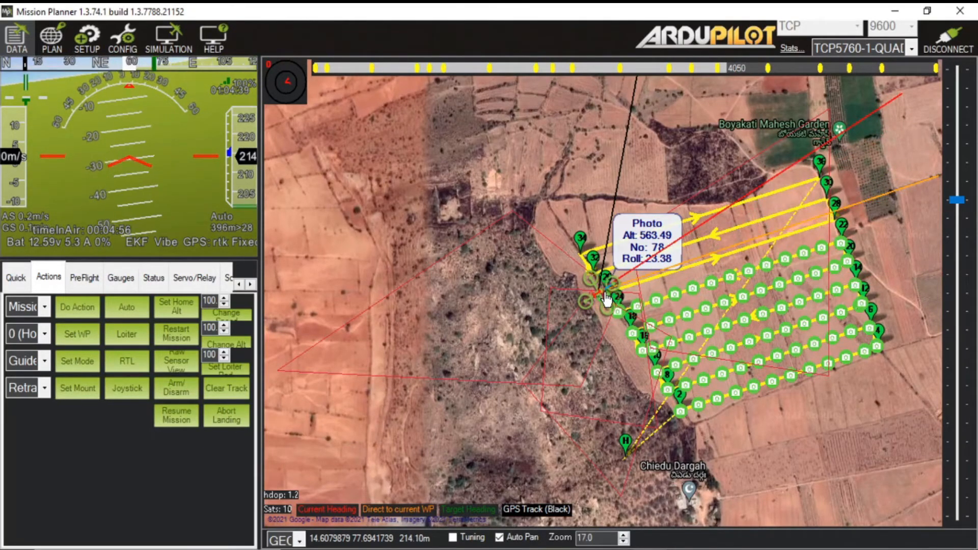
Step: Search the full parameter tree for sim and look through the simulation parameters
left_click(116, 37)
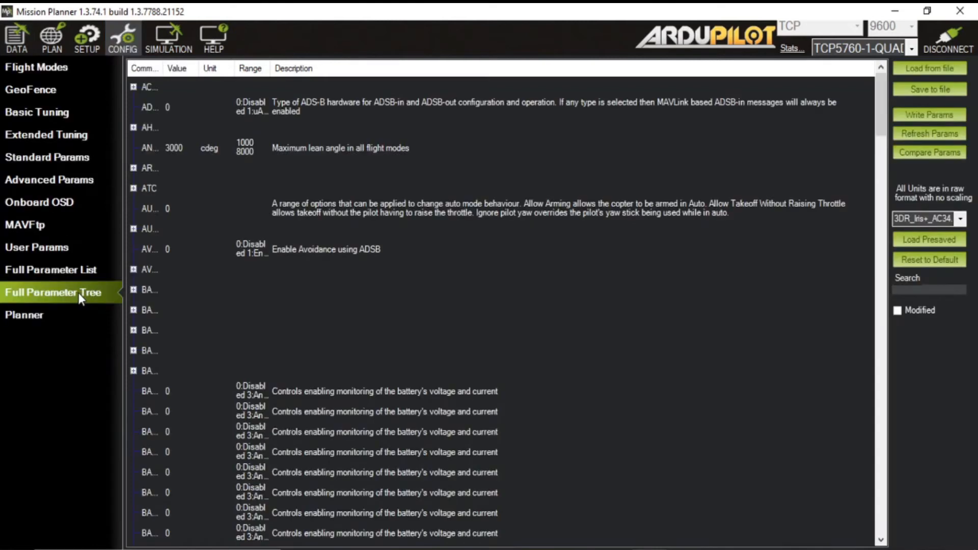
scroll(327, 385, "down", 10)
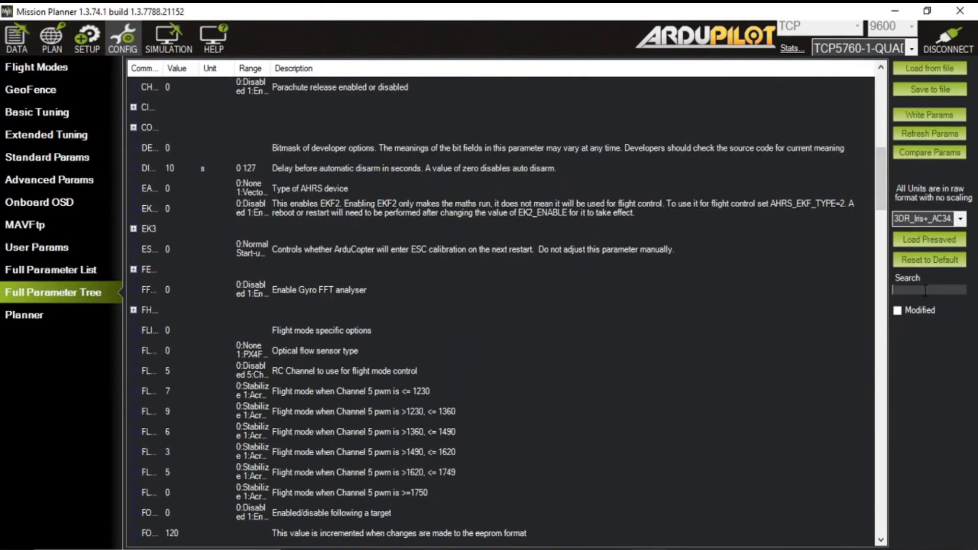
scroll(466, 307, "down", 4)
scroll(172, 316, "down", 8)
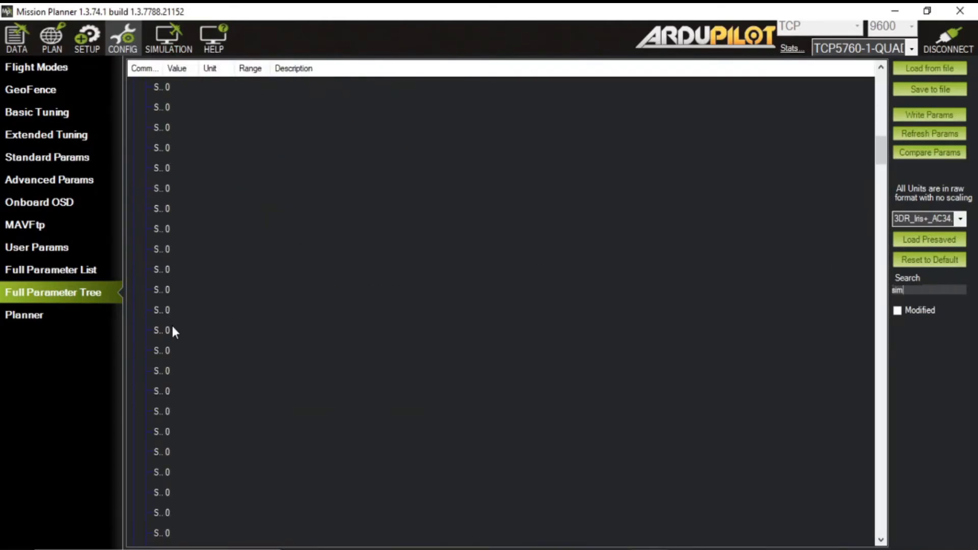
scroll(172, 332, "down", 3)
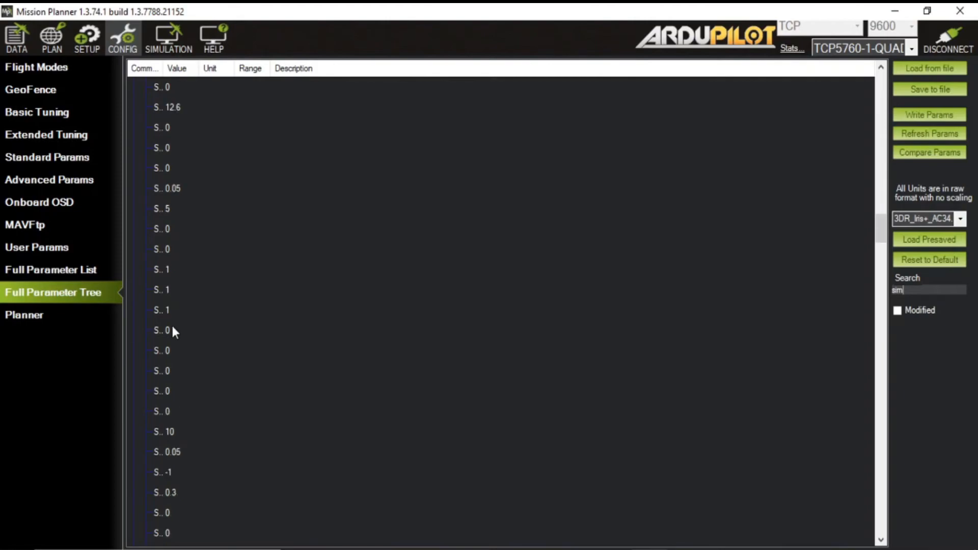
scroll(172, 331, "down", 3)
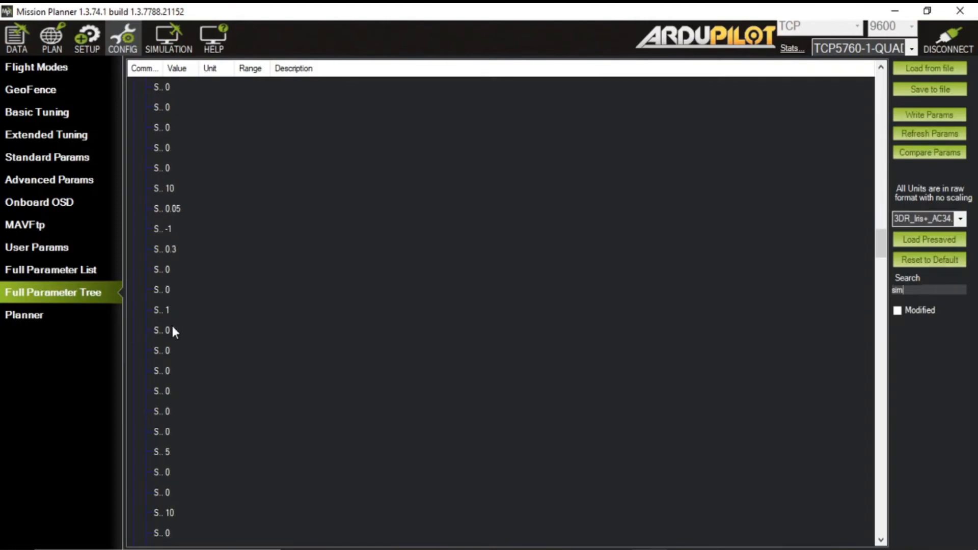
Step: Return to the flight data view and switch the quadcopter's flight mode to RTL
left_click(18, 40)
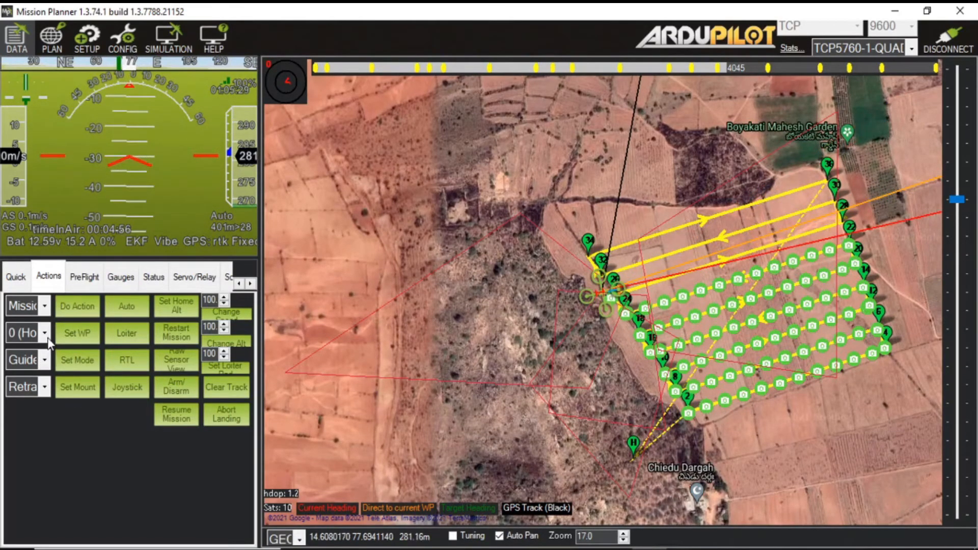
left_click(45, 360)
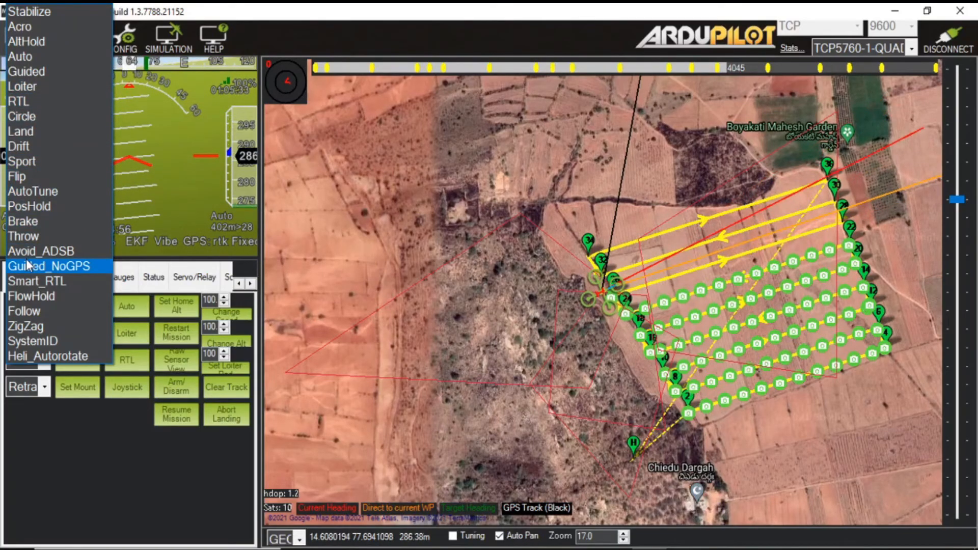
left_click(27, 97)
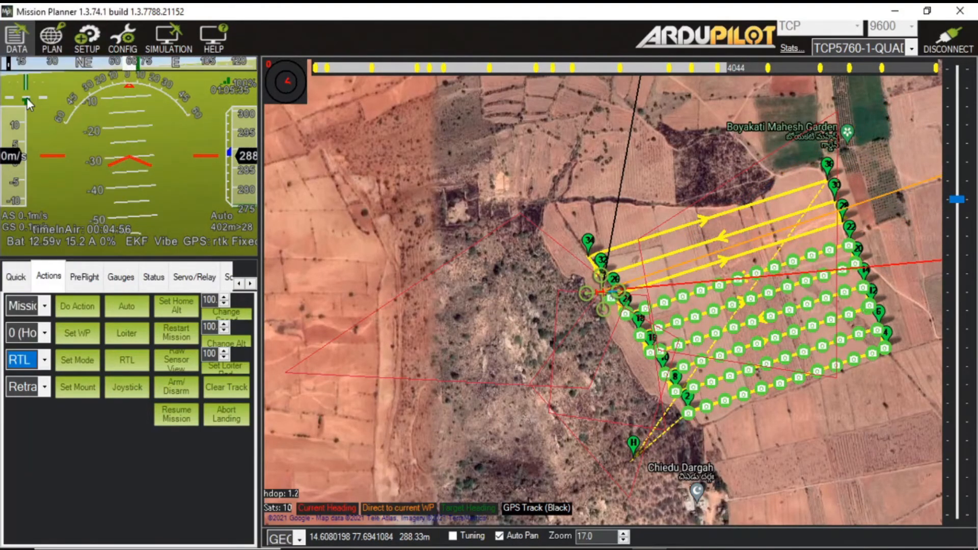
left_click(63, 355)
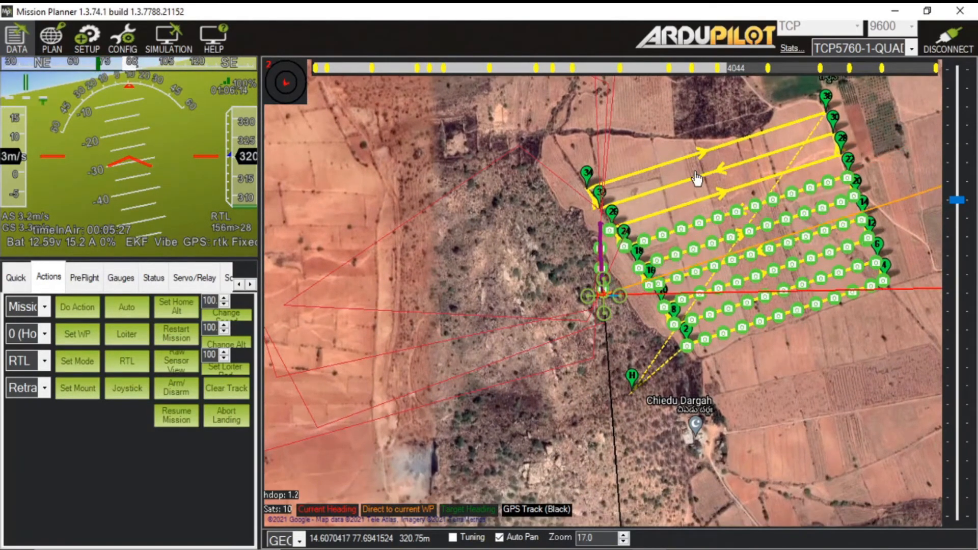
Step: Check the quadcopter's position against the planned survey mission, and go back to the flight data view to follow its return home
left_click(37, 31)
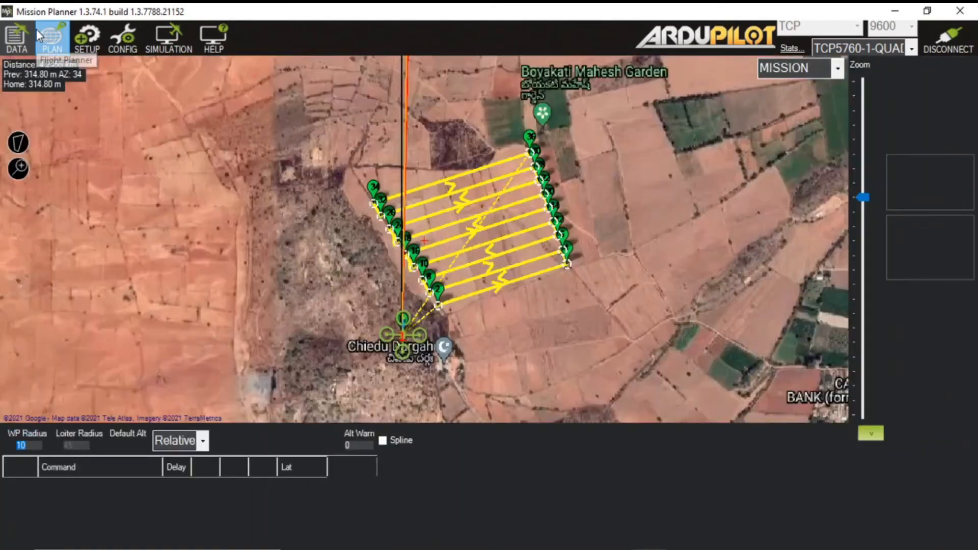
left_click(14, 42)
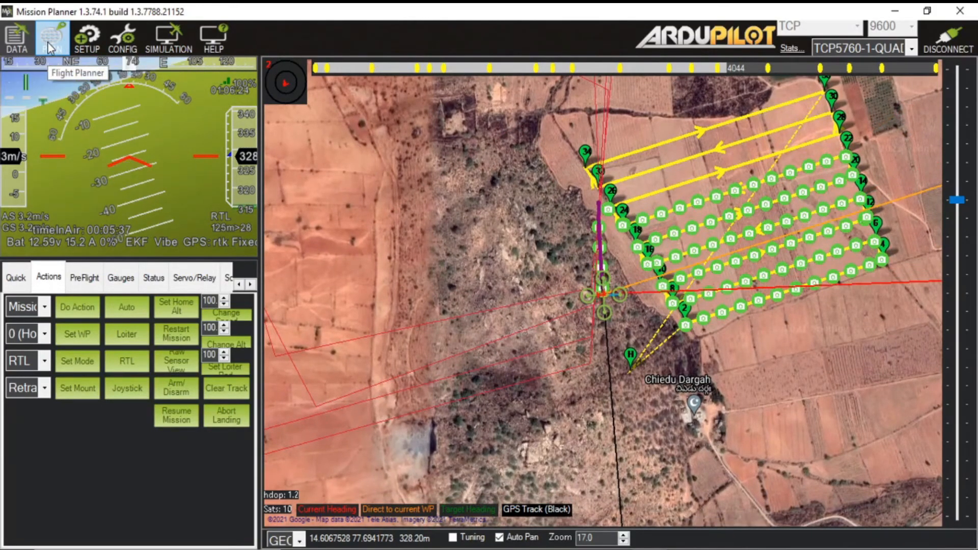
left_click(48, 40)
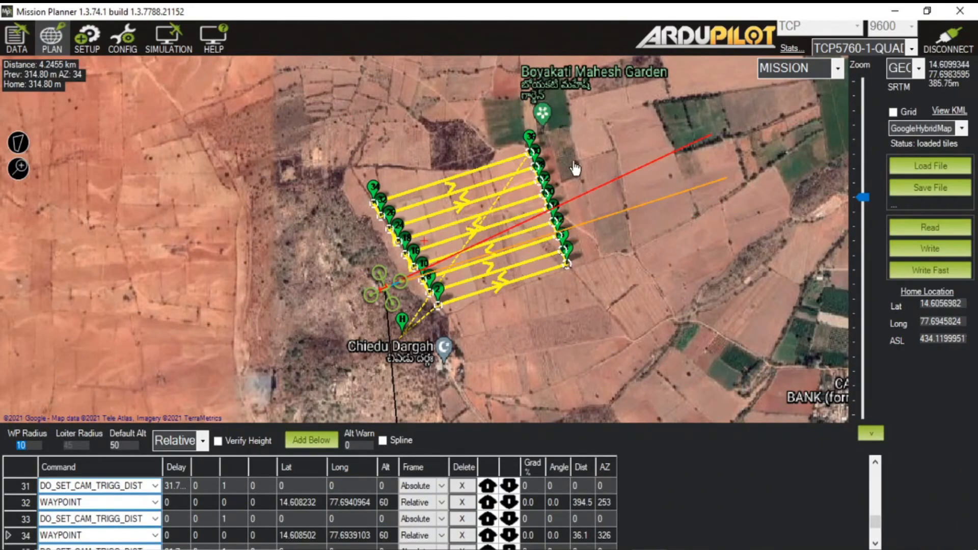
left_click(13, 36)
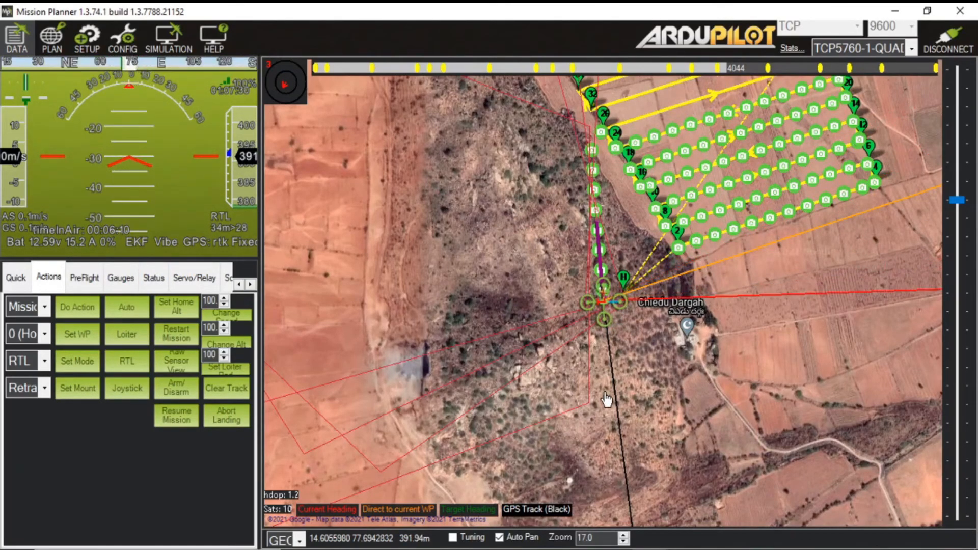
Step: Open the simulation setup with the home location map and vehicle firmware choices
left_click(168, 35)
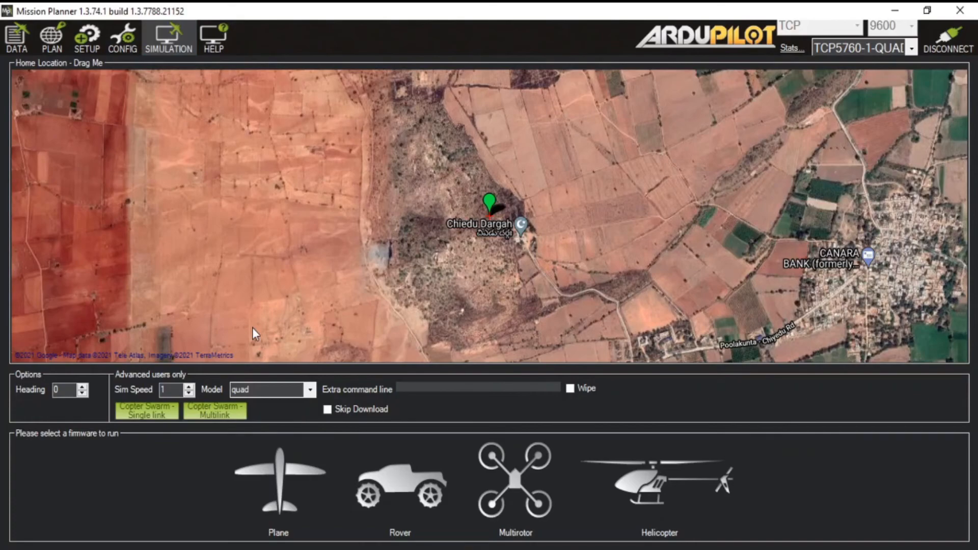